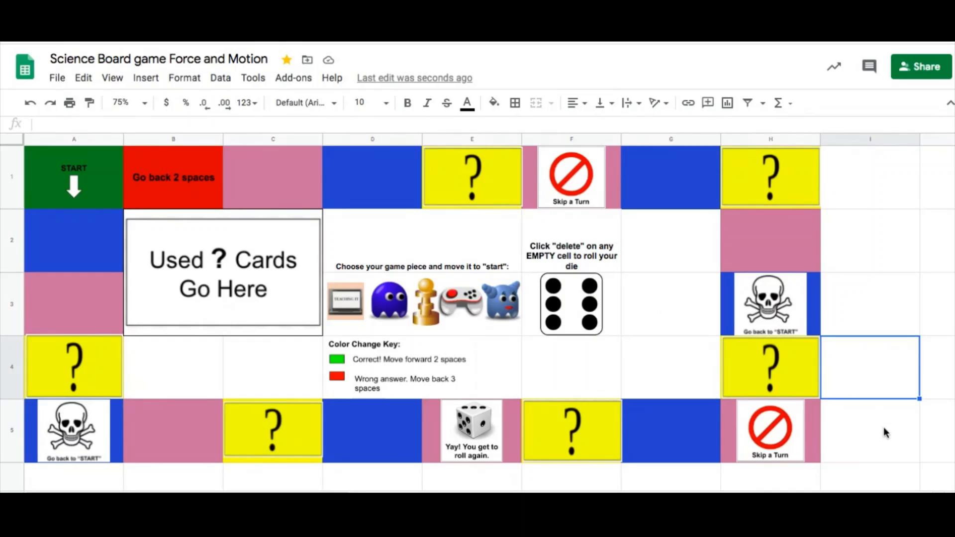
Step: Roll the board game's die three times by clearing the contents of empty cell G4
click(883, 430)
click(884, 482)
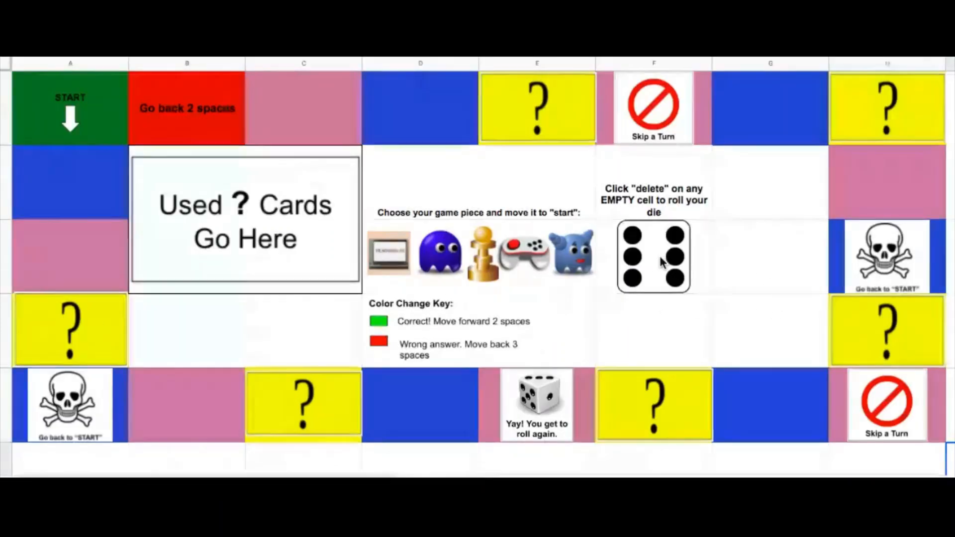
click(747, 316)
key(Delete)
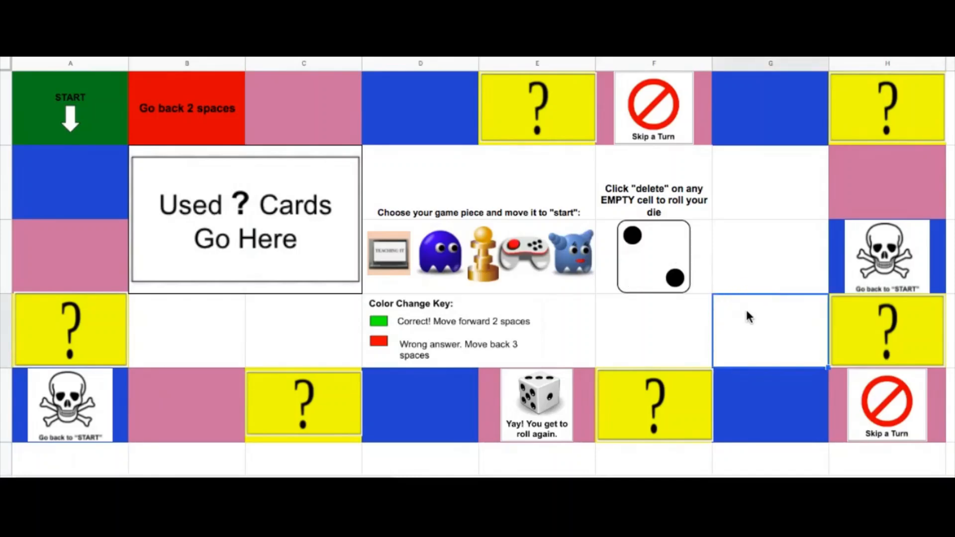
key(Delete)
key(Delete)
Step: Move the computer game piece onto the START square and return it to its place beside the other pieces
click(323, 411)
click(400, 255)
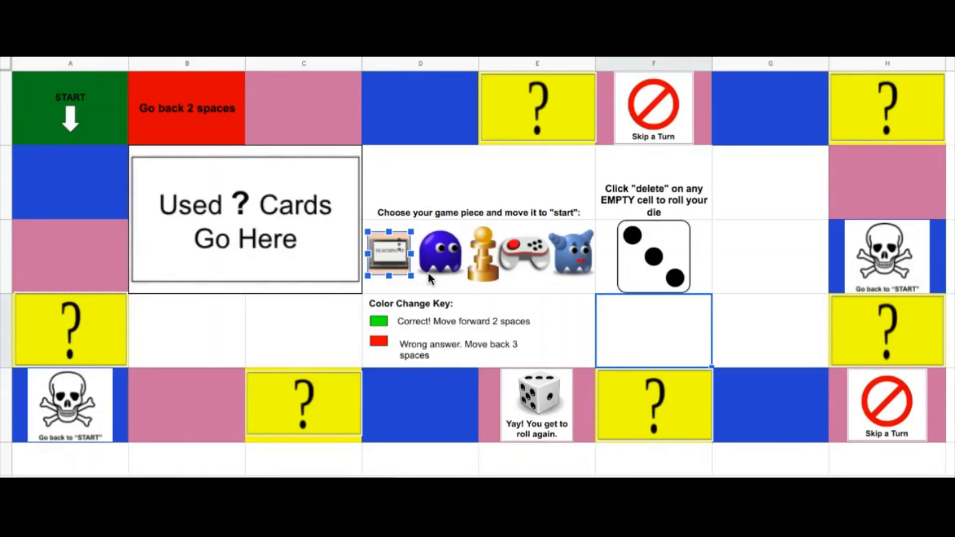
drag(399, 255, 61, 125)
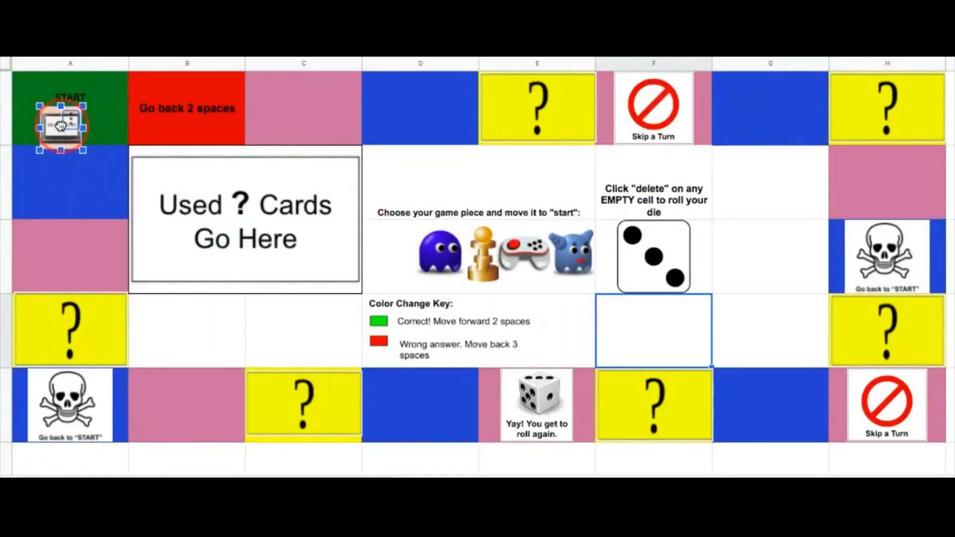
click(152, 141)
click(54, 130)
drag(53, 128, 393, 255)
click(176, 347)
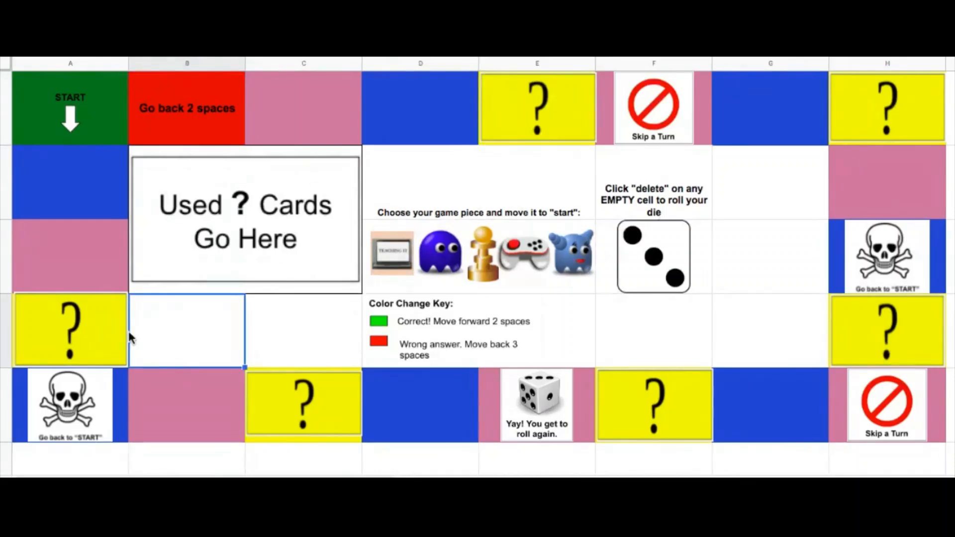
Step: Reveal the question on the A4 card by shifting its yellow cover, and place the card on the Used ? Cards area
click(101, 328)
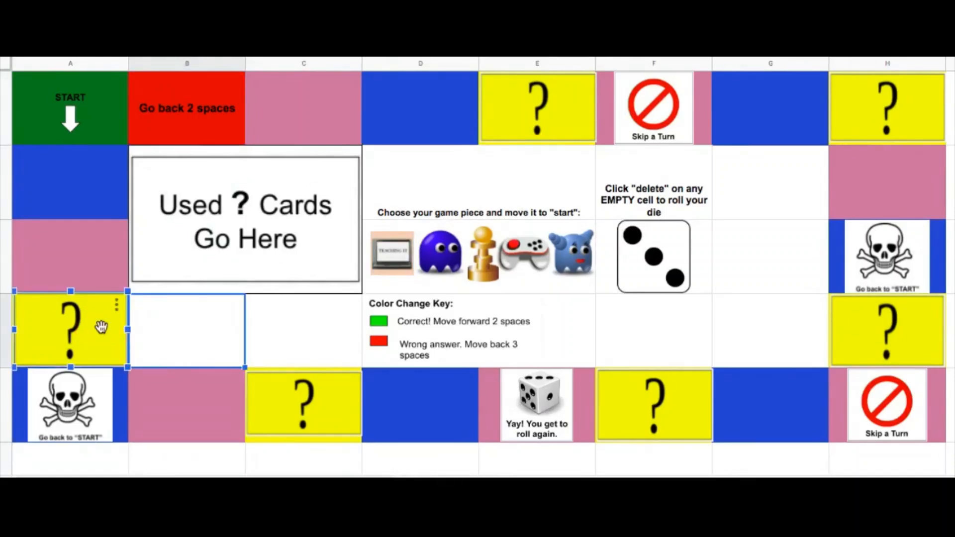
double_click(101, 327)
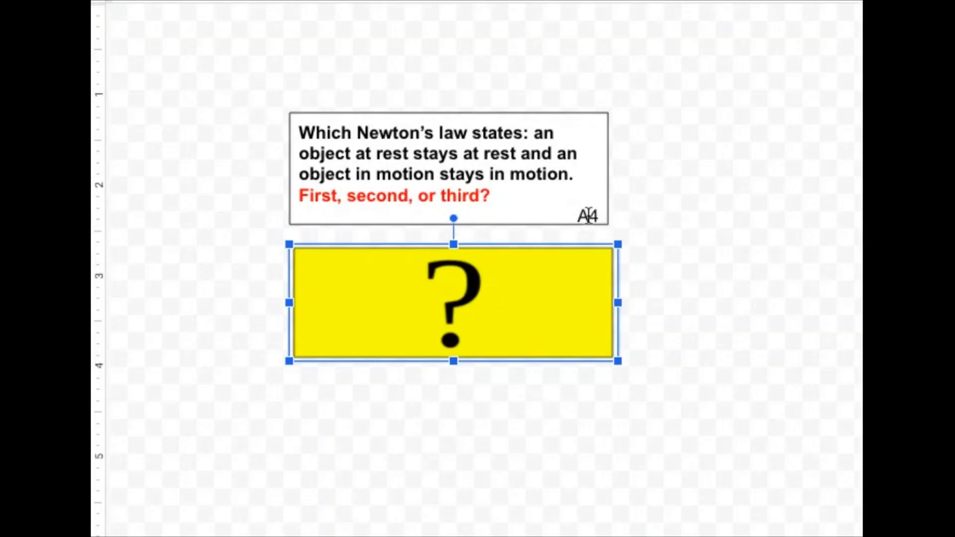
shift+click(509, 206)
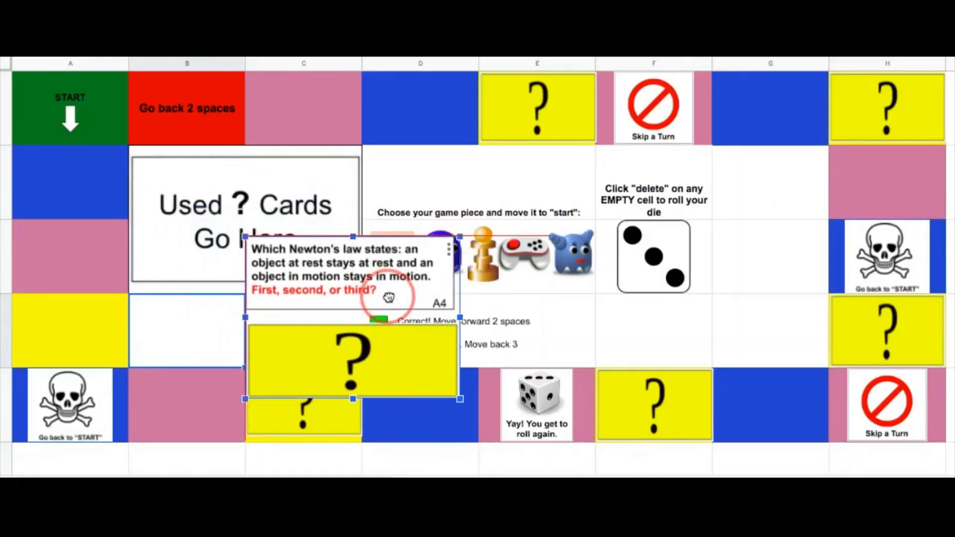
drag(389, 297, 397, 303)
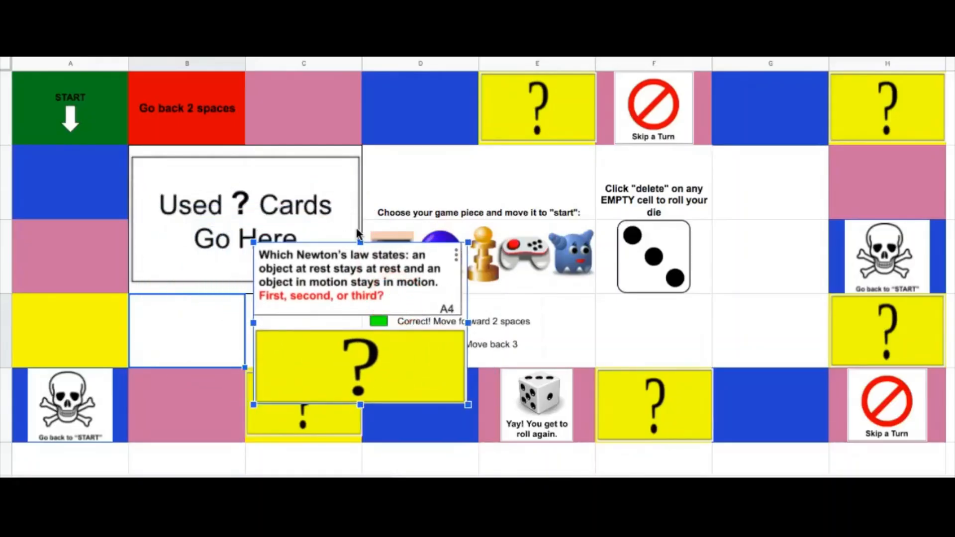
drag(340, 276, 224, 177)
Step: Enter "second" as the answer in cell A4
click(54, 340)
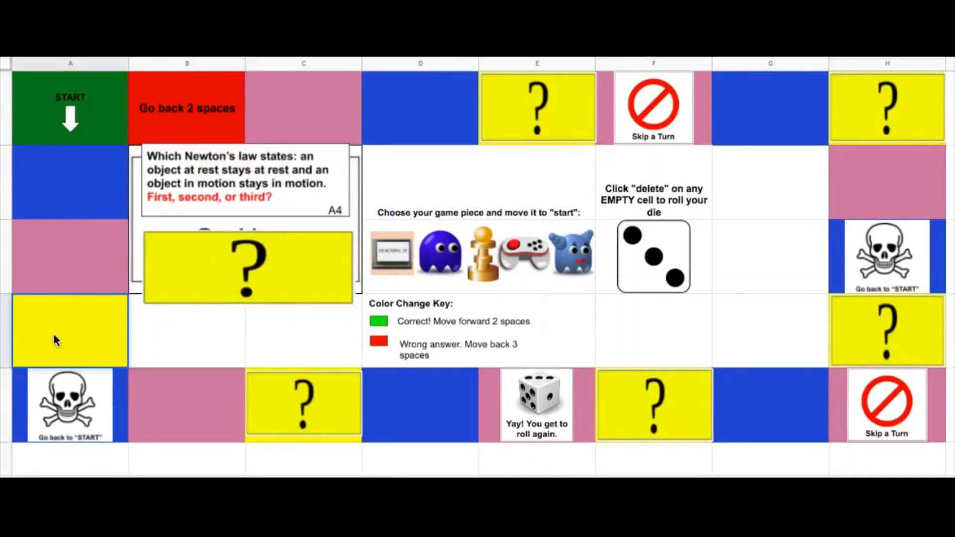
double_click(54, 339)
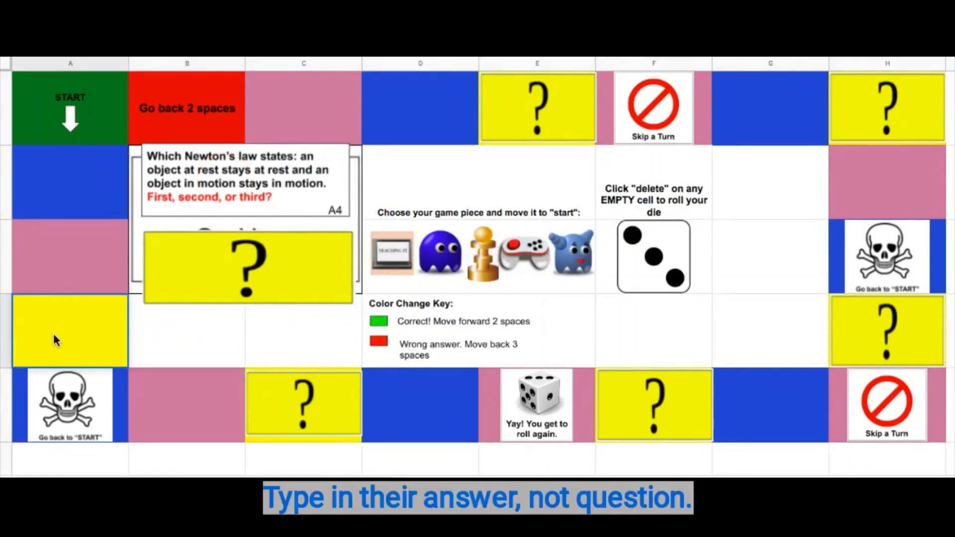
text(Sec)
key(BackSpace)
key(BackSpace)
text(second)
key(Return)
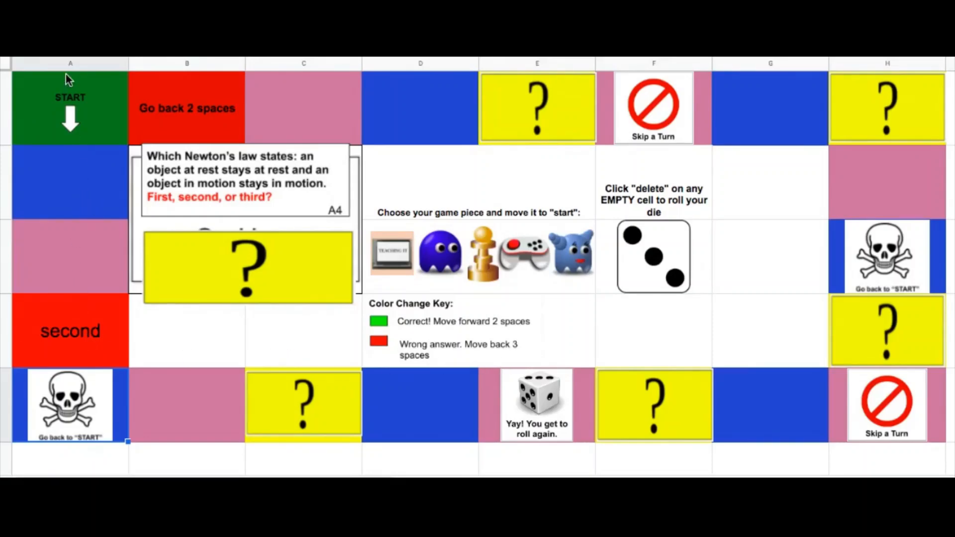
Step: Replace the answer in cell A4 with "first"
double_click(100, 328)
key(BackSpace)
key(BackSpace)
key(BackSpace)
key(BackSpace)
key(BackSpace)
key(BackSpace)
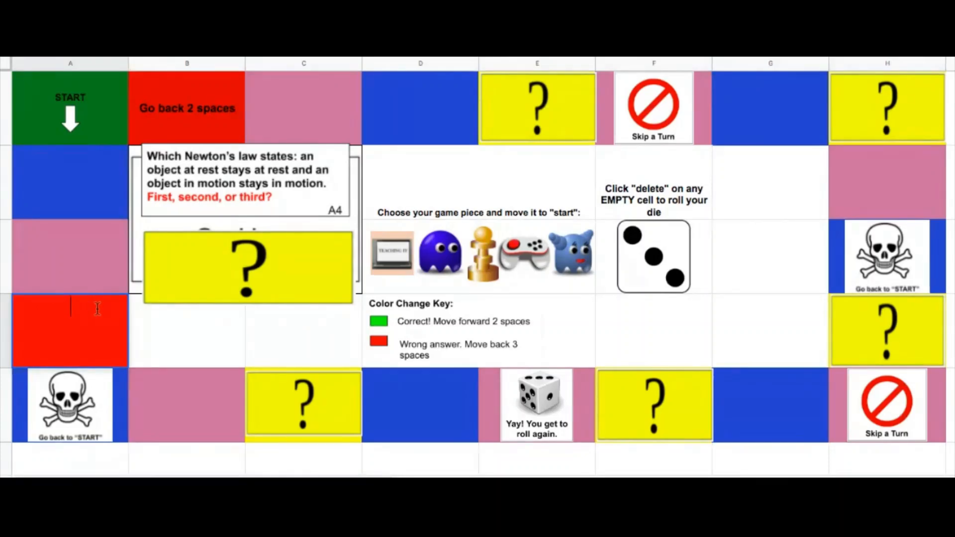
text(first)
click(158, 337)
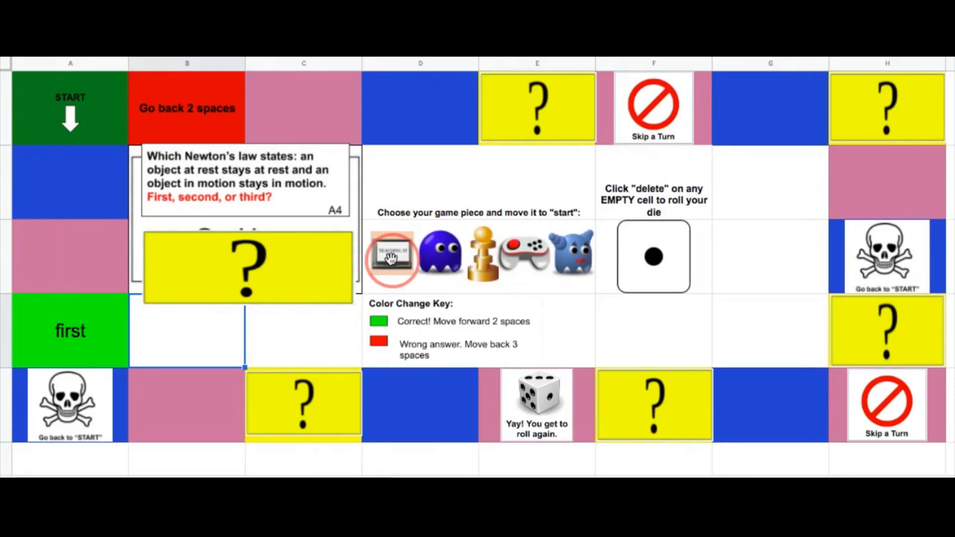
Step: Move the computer game piece onto the pink square in B5
drag(392, 252, 176, 414)
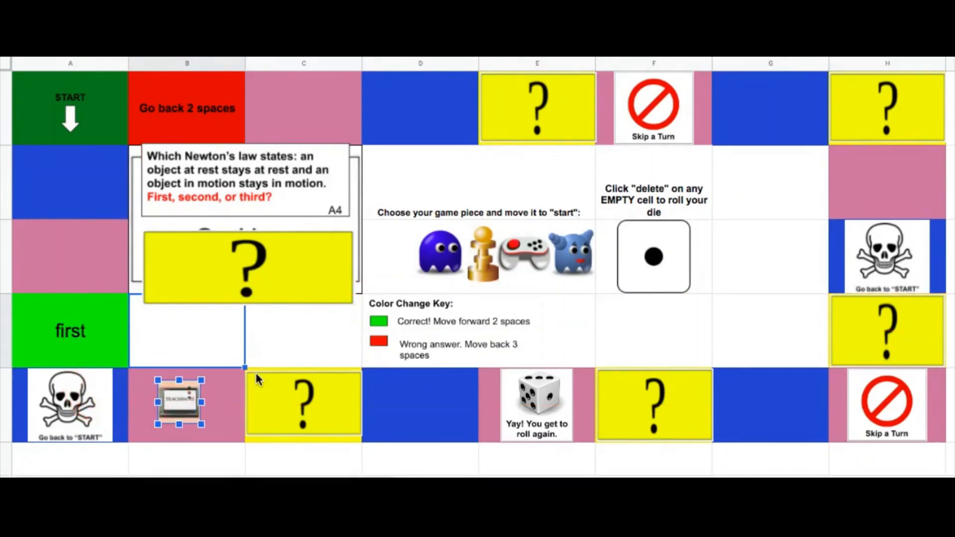
click(328, 345)
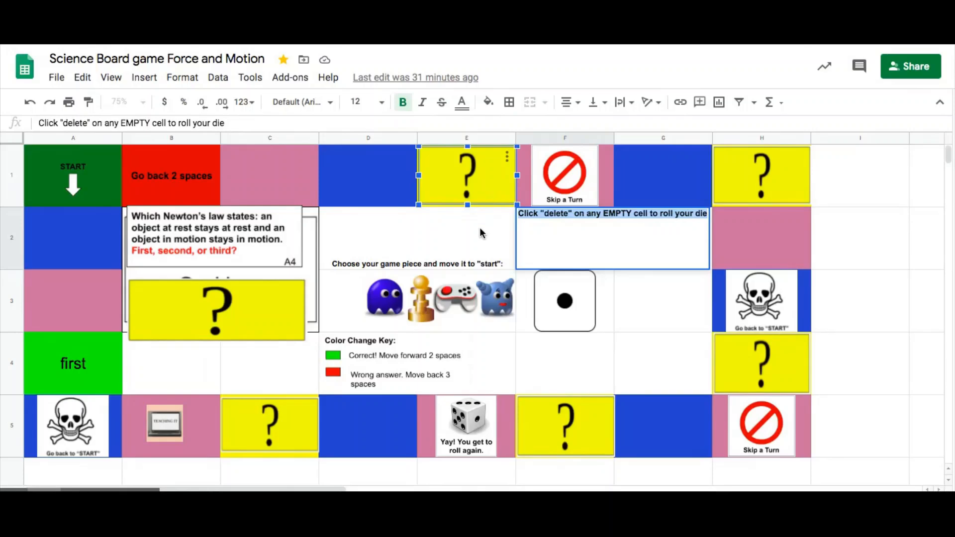
Step: Open the E1 question card drawing, move its yellow cover below the question, and play the embedded apple video
click(480, 228)
click(632, 327)
double_click(489, 198)
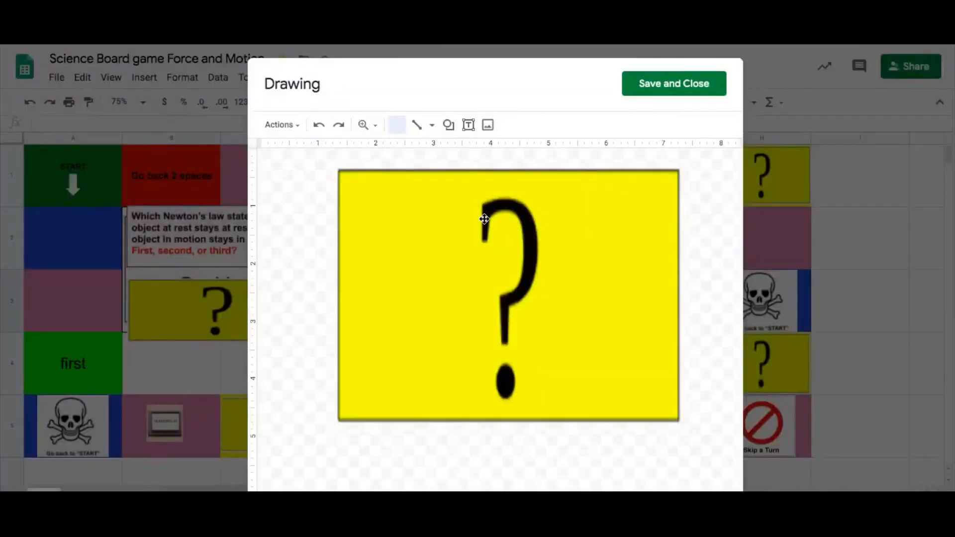
mouse_move(479, 241)
mouse_down()
mouse_move(497, 437)
mouse_move(489, 485)
mouse_up()
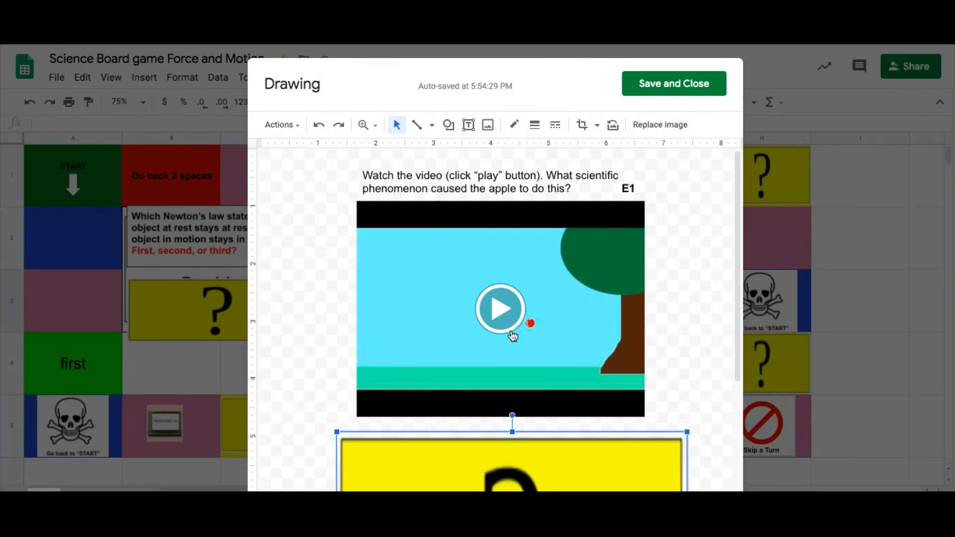
click(506, 310)
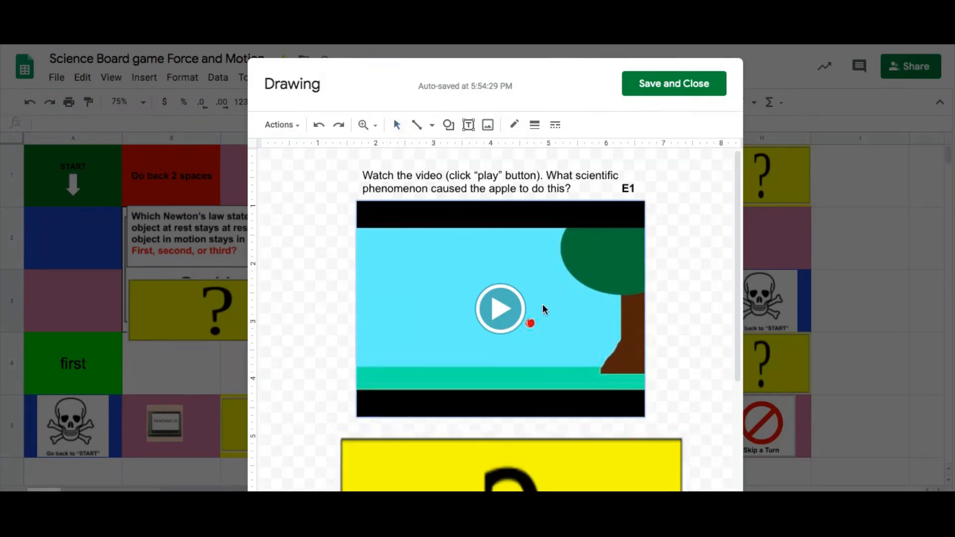
click(502, 310)
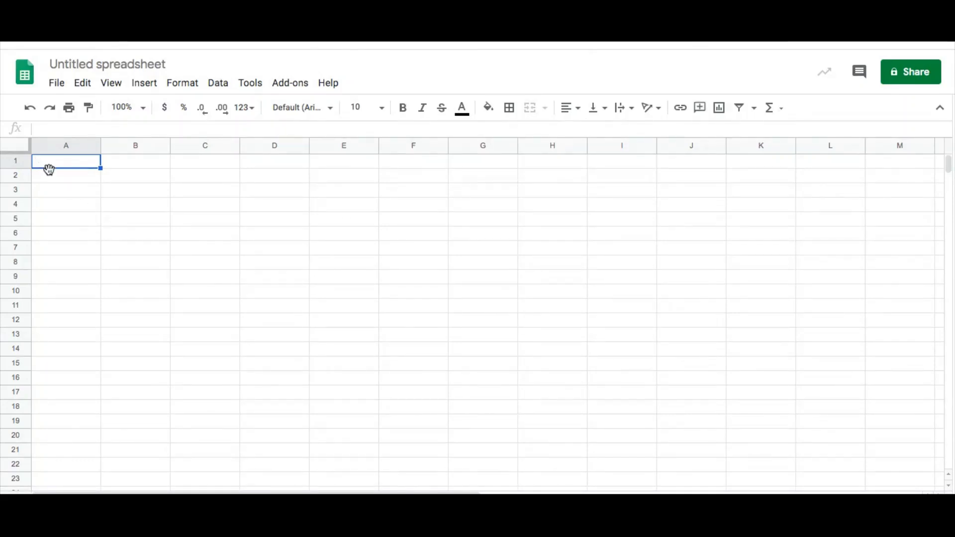
Step: Enlarge all rows and columns of the blank spreadsheet into large board squares
click(21, 149)
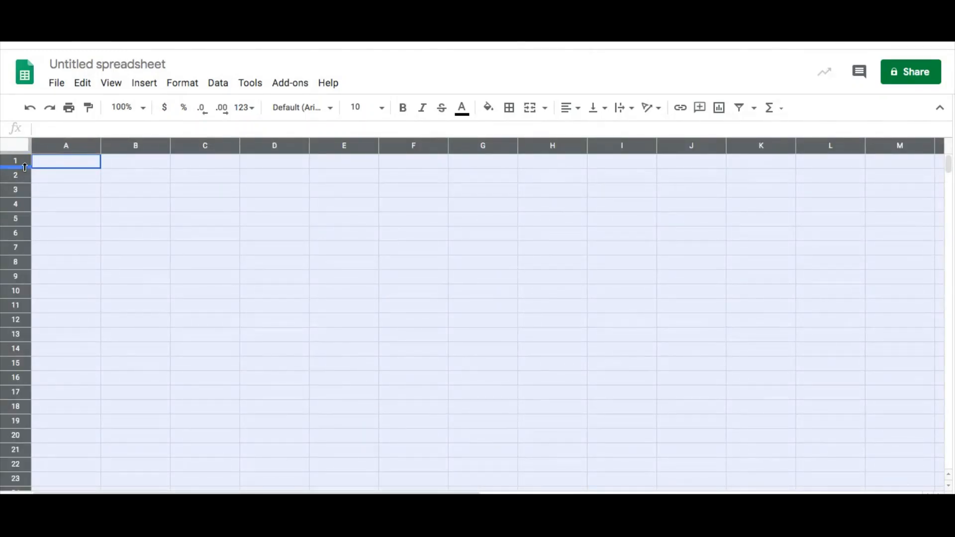
drag(24, 167, 26, 213)
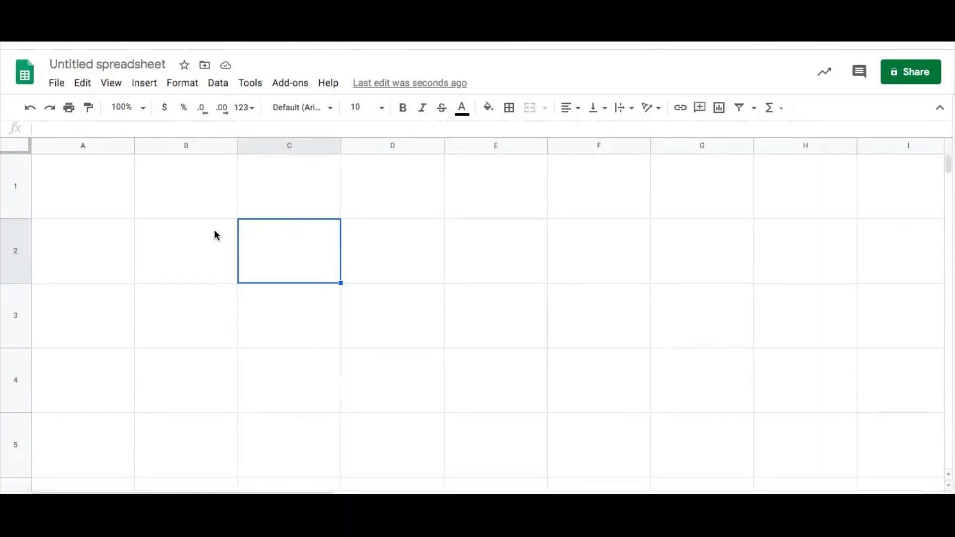
Step: Fill cell A1 with dark green as the starting square
click(107, 194)
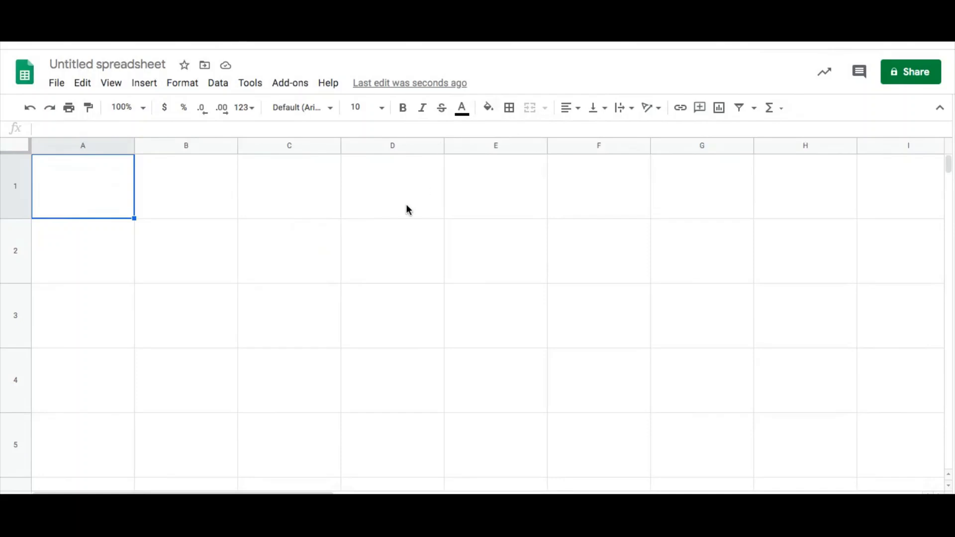
click(489, 109)
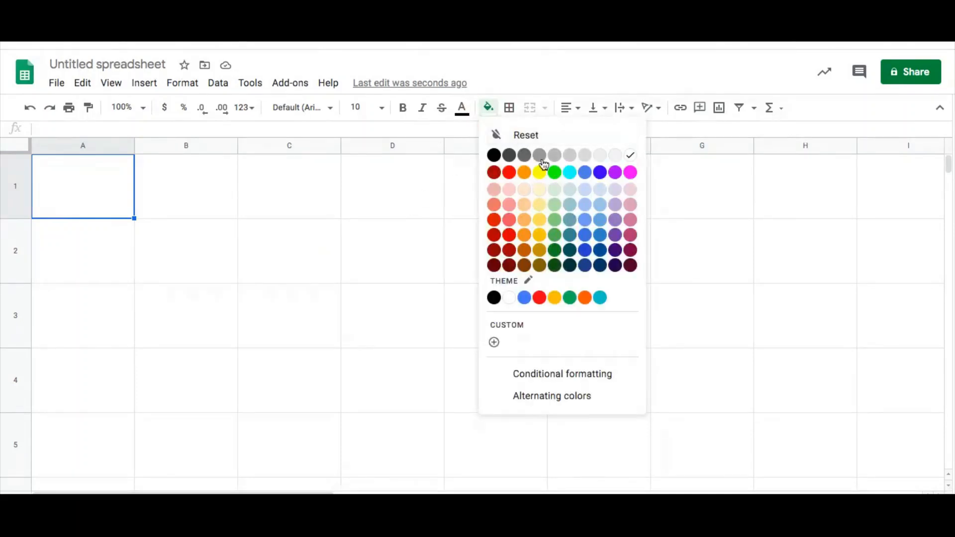
click(555, 235)
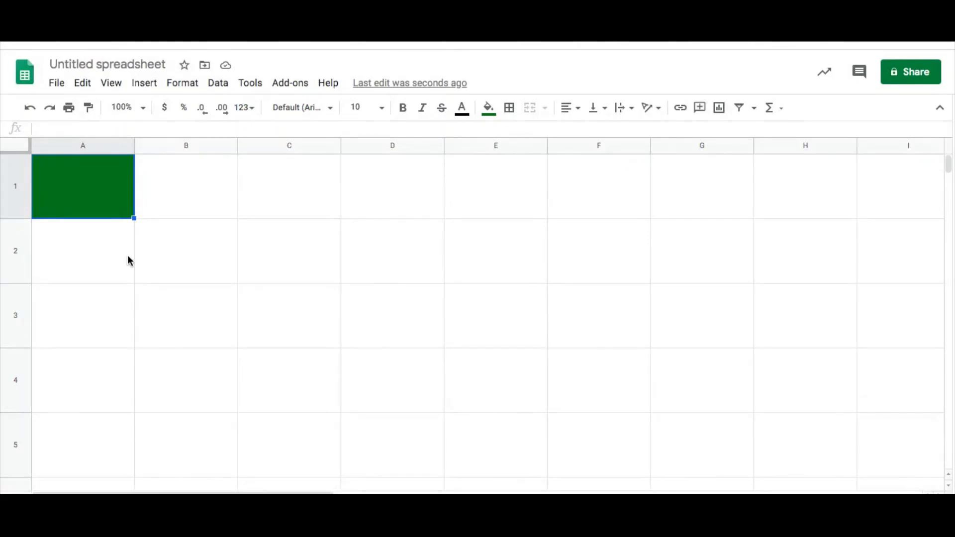
Step: Fill cells A2, A5, D5, G5, H3, G1 and D1 with dark blue
click(102, 254)
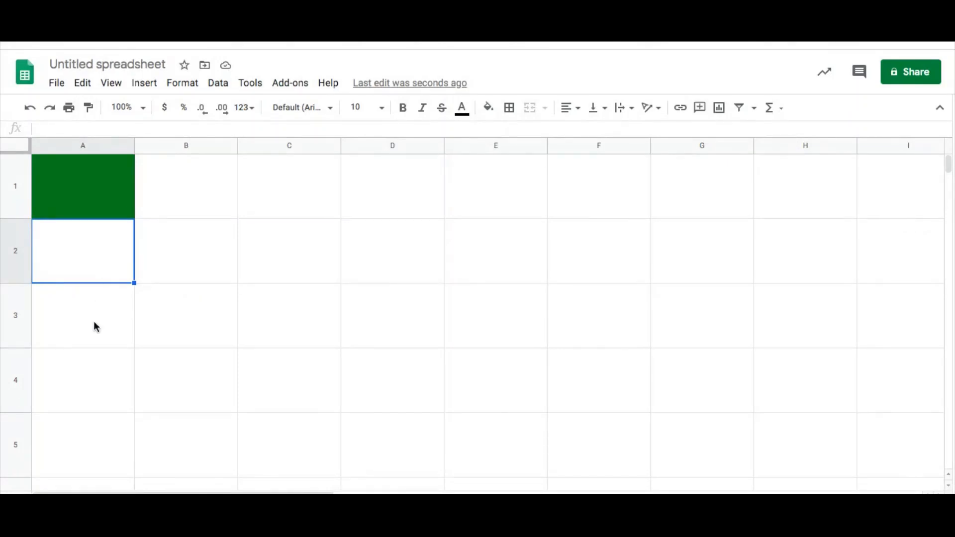
ctrl+click(93, 440)
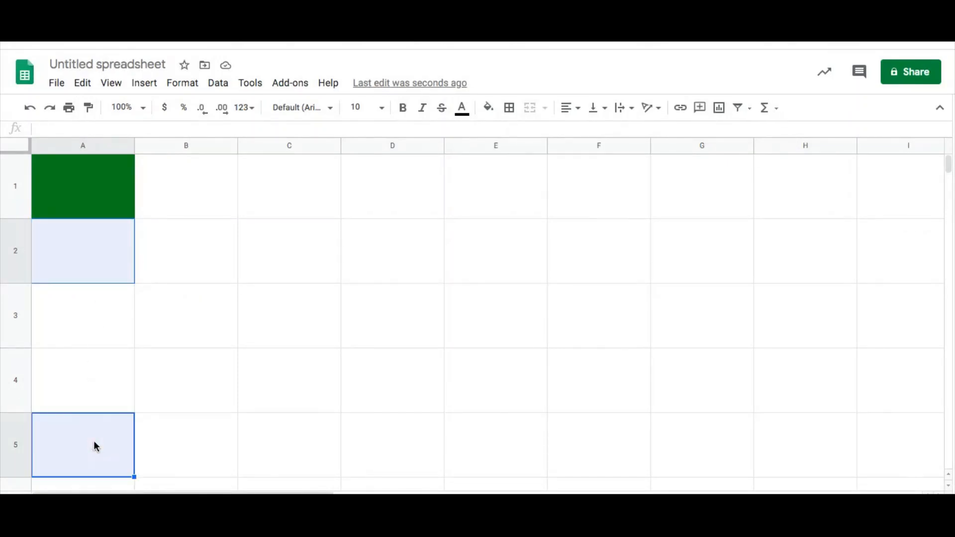
ctrl+click(379, 450)
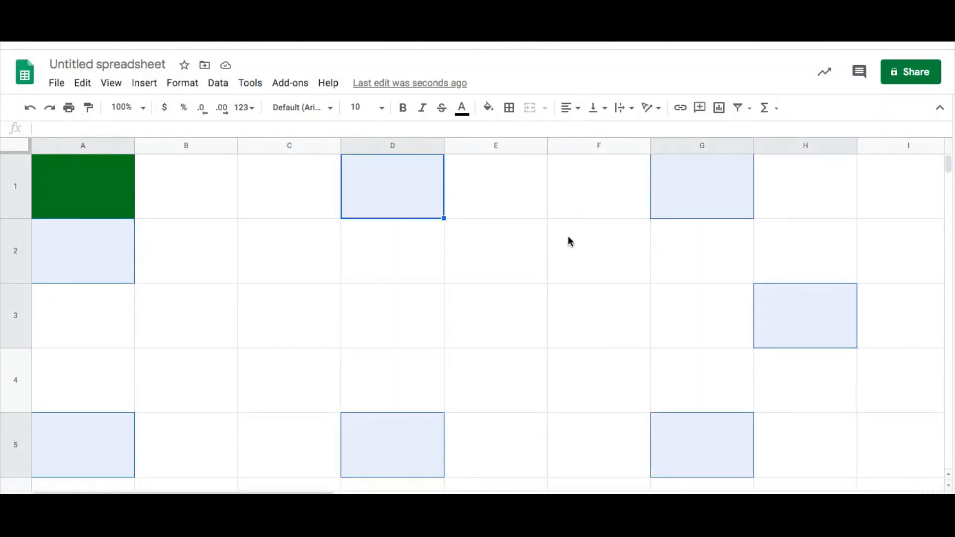
click(490, 112)
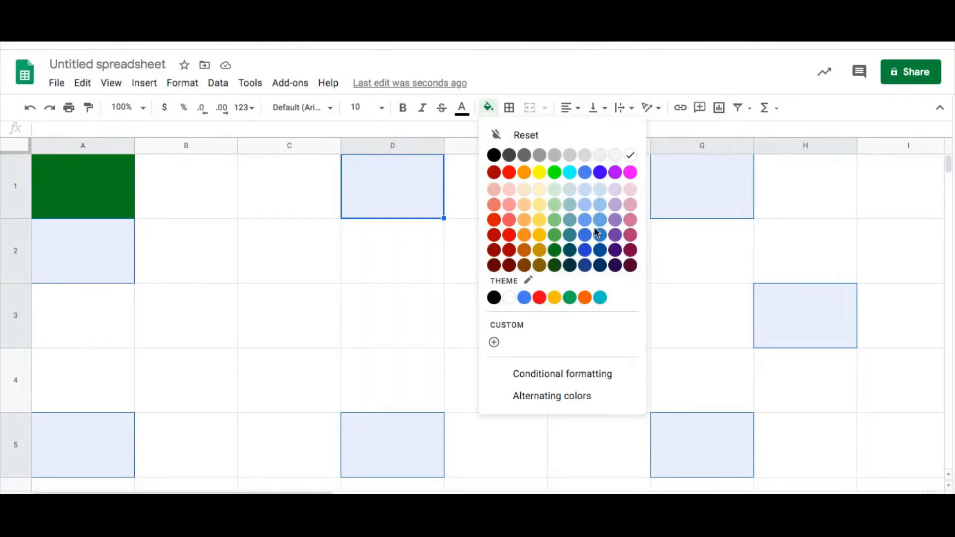
click(587, 251)
click(97, 329)
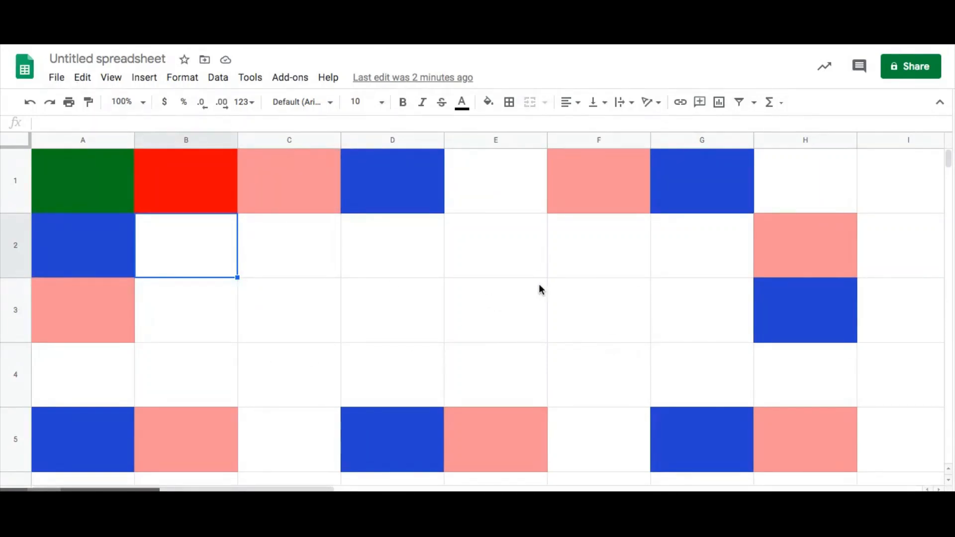
Step: Merge cells B2:C3 into a single large cell
drag(224, 265, 268, 300)
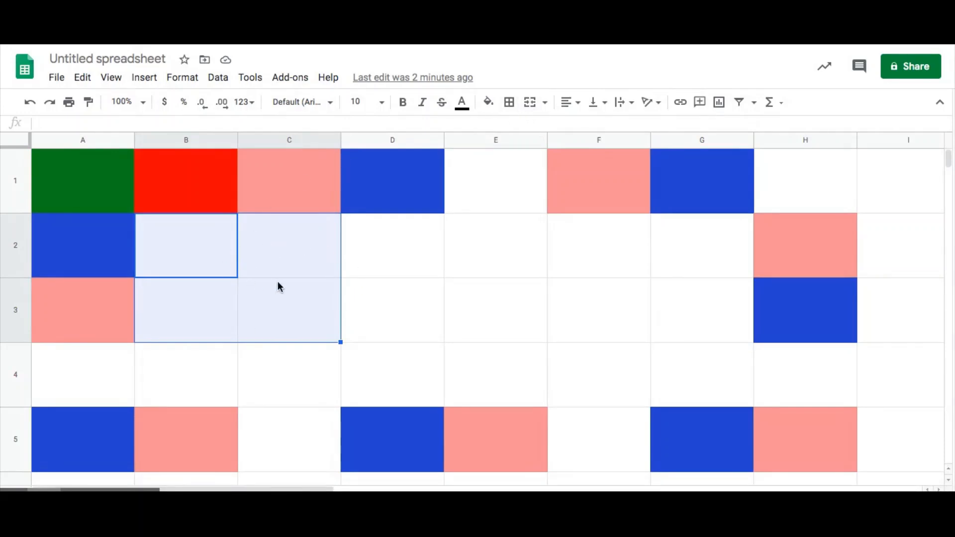
click(544, 104)
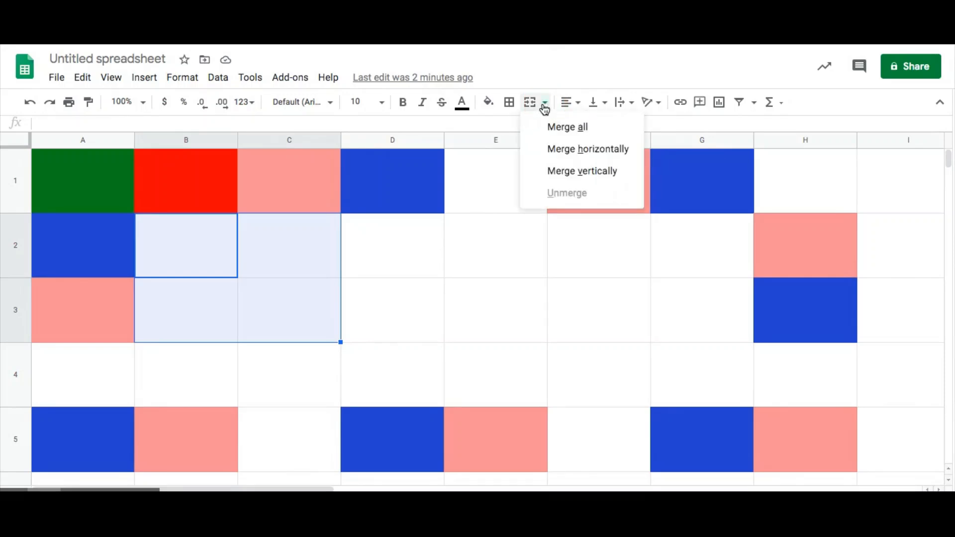
click(555, 128)
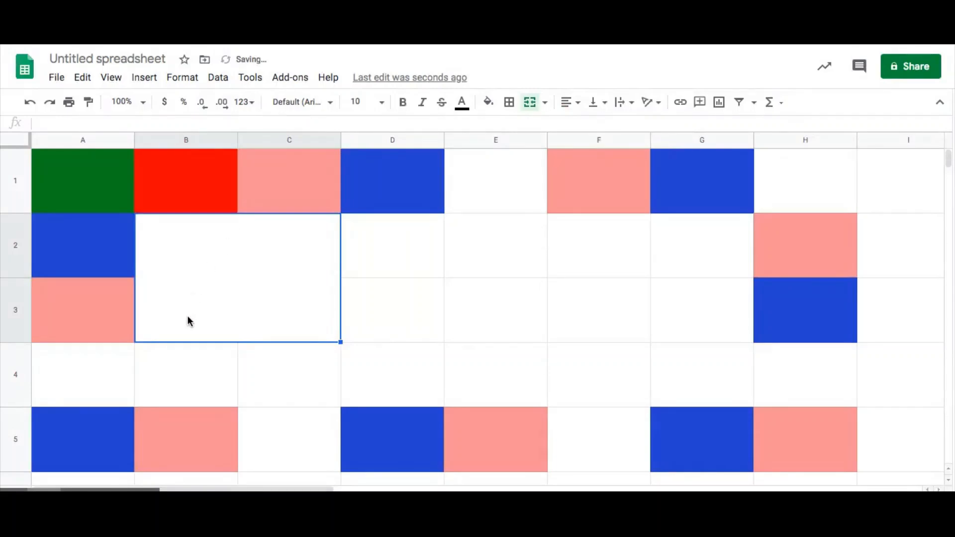
click(370, 295)
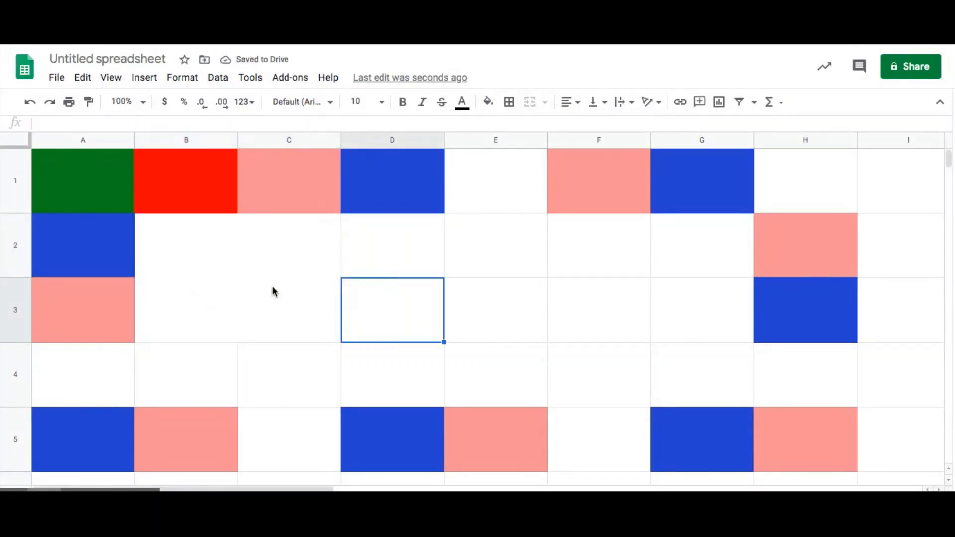
click(204, 274)
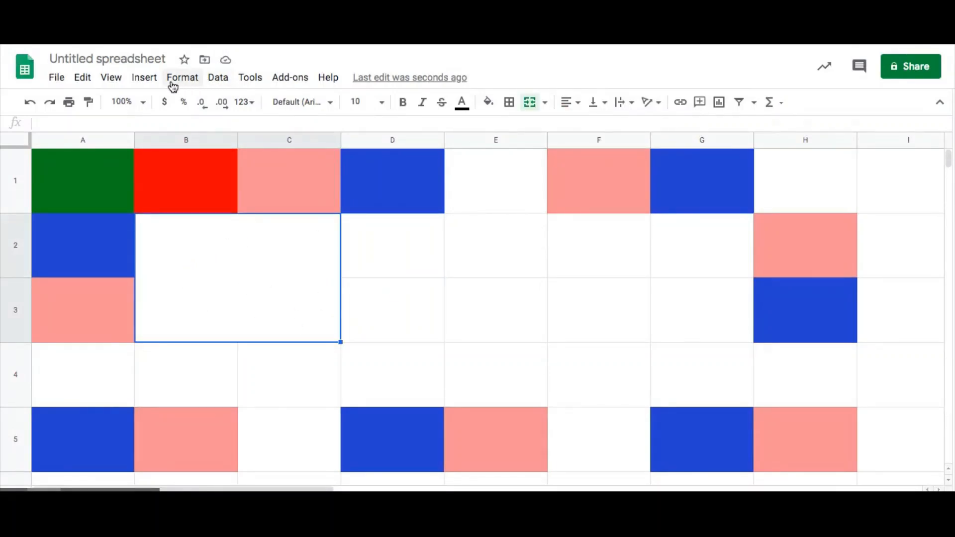
Step: Start a new drawing and draw a rectangle about 3 units wide and 1.8 high on the rulers
click(144, 78)
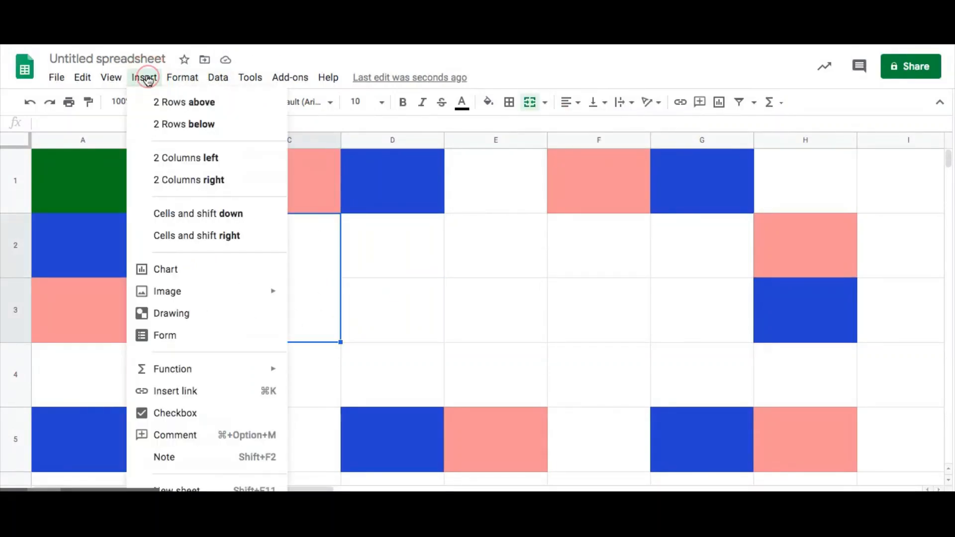
click(202, 319)
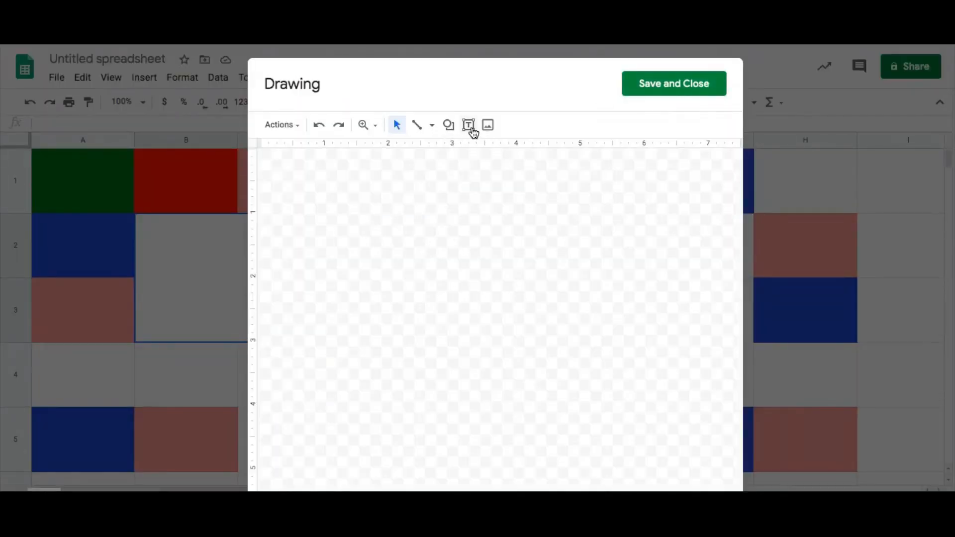
click(447, 128)
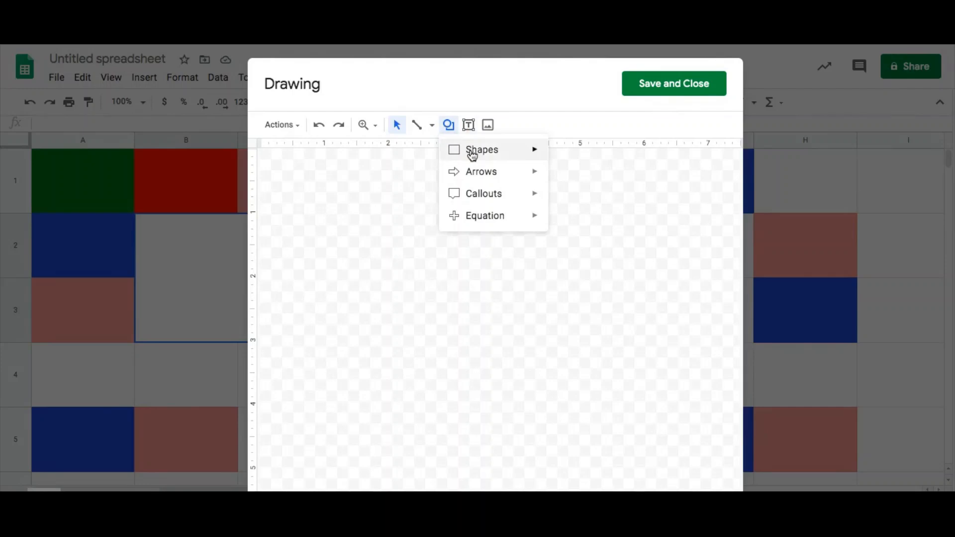
mouse_move(470, 151)
click(557, 155)
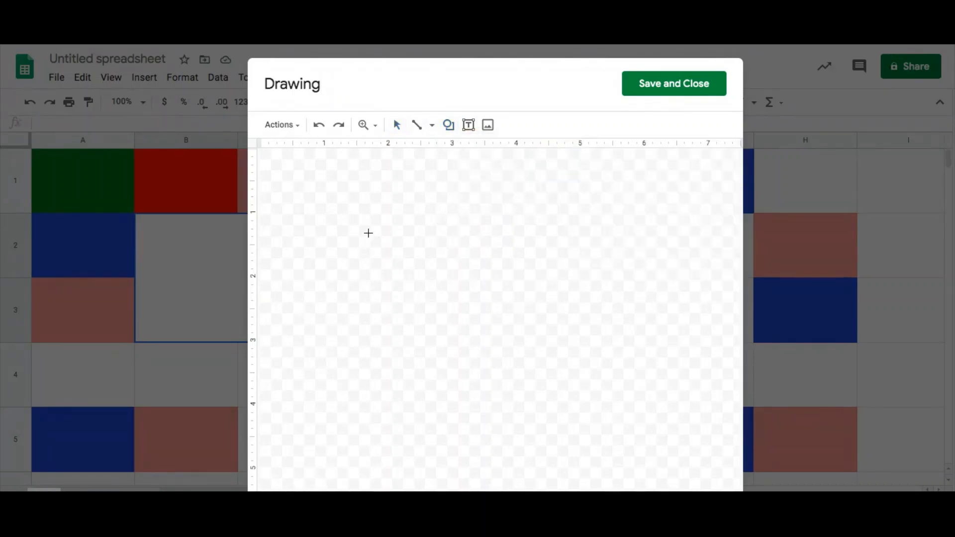
mouse_move(373, 219)
mouse_down()
mouse_move(499, 328)
mouse_move(566, 324)
mouse_move(567, 336)
mouse_up()
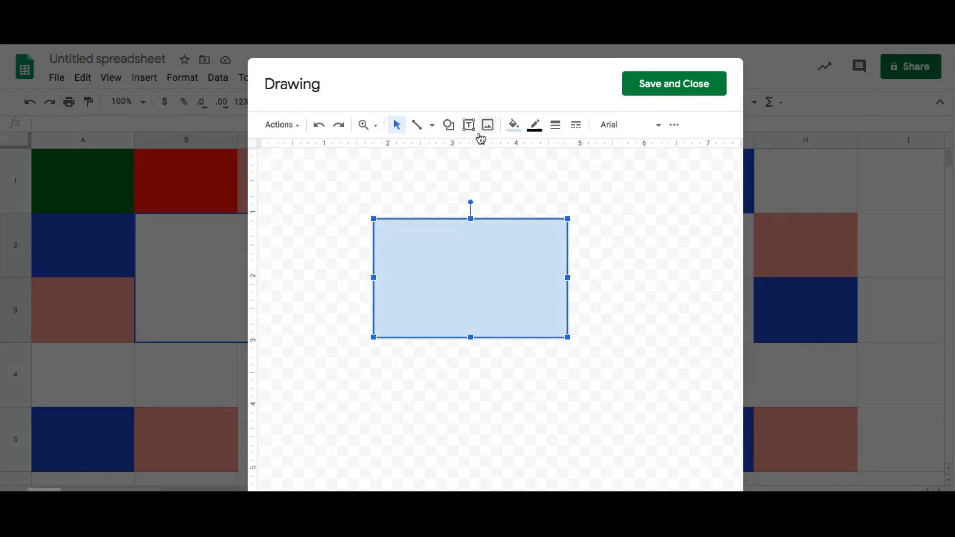
Step: Fill the rectangle white, add the text "Used ? Cards go here", and save the drawing into the sheet
click(513, 125)
click(655, 199)
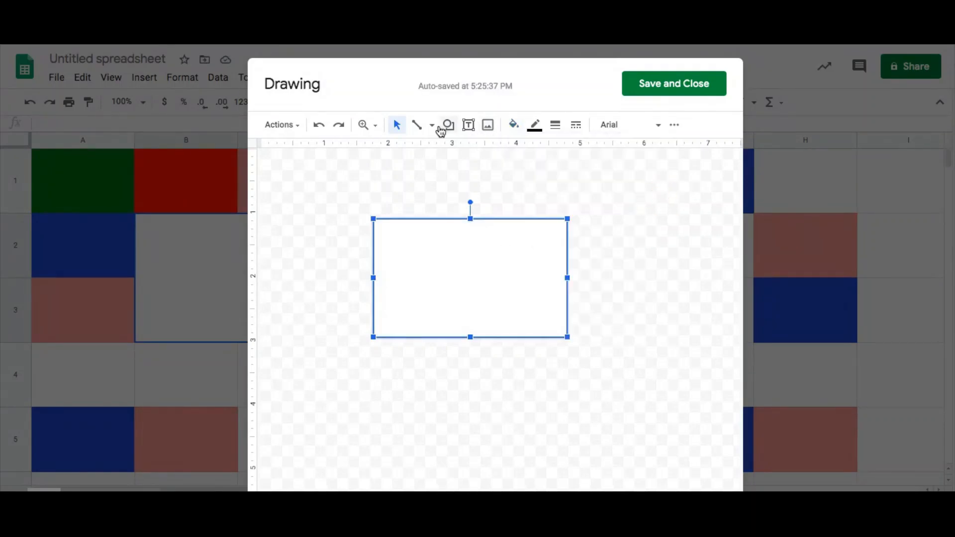
click(426, 233)
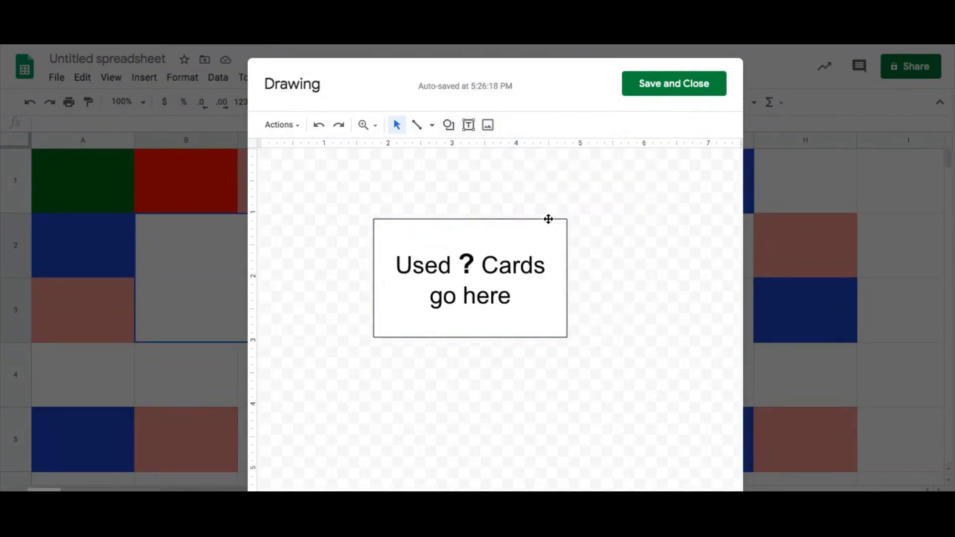
click(673, 87)
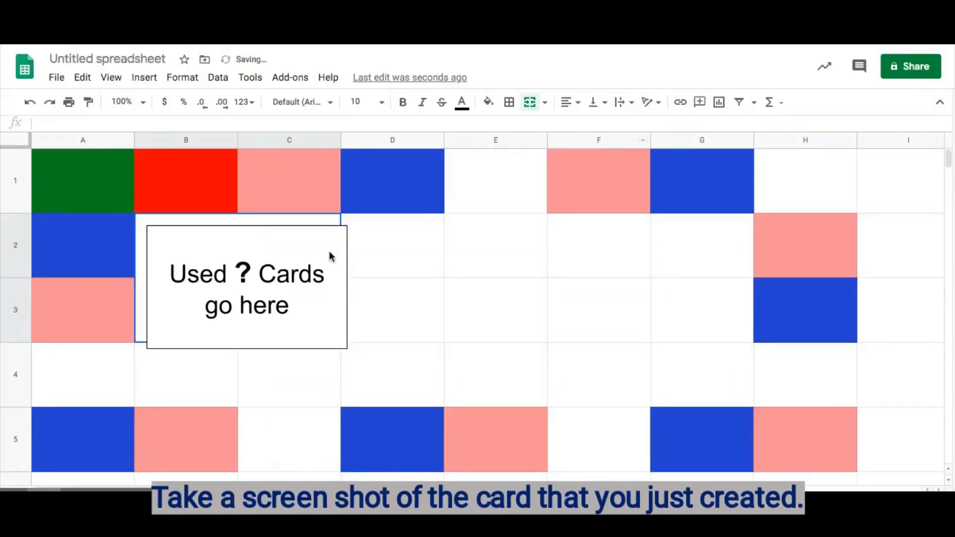
Step: Delete the floating used-cards drawing and reselect merged cell B2:C3
key(Delete)
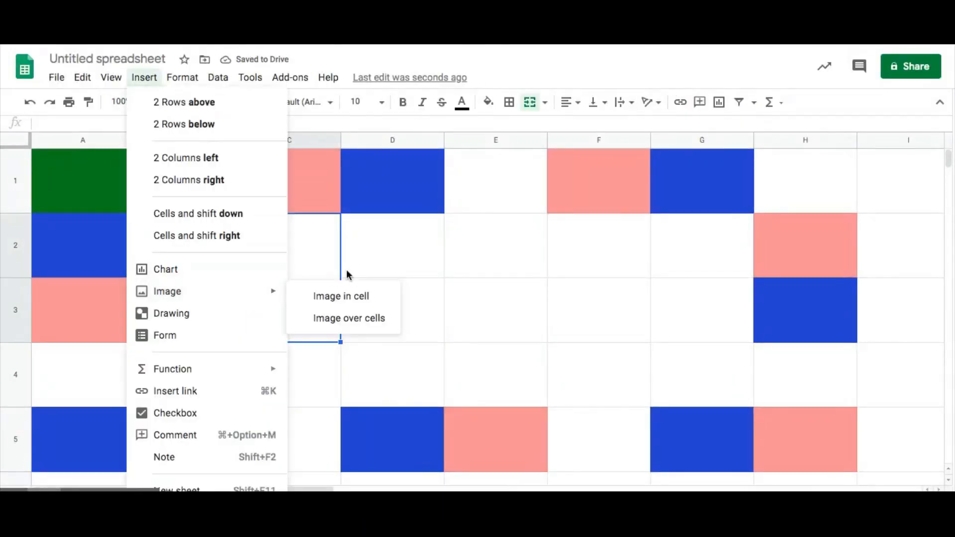
click(408, 255)
click(270, 265)
double_click(270, 264)
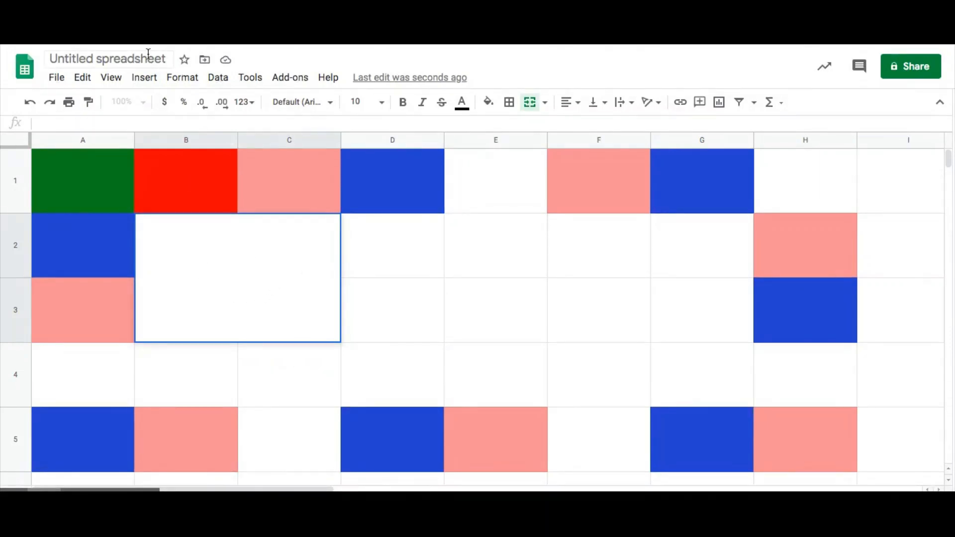
Step: Insert the uploaded "Used ? Cards Go Here" picture as an in-cell image in merged cell B2:C3
click(145, 81)
click(142, 78)
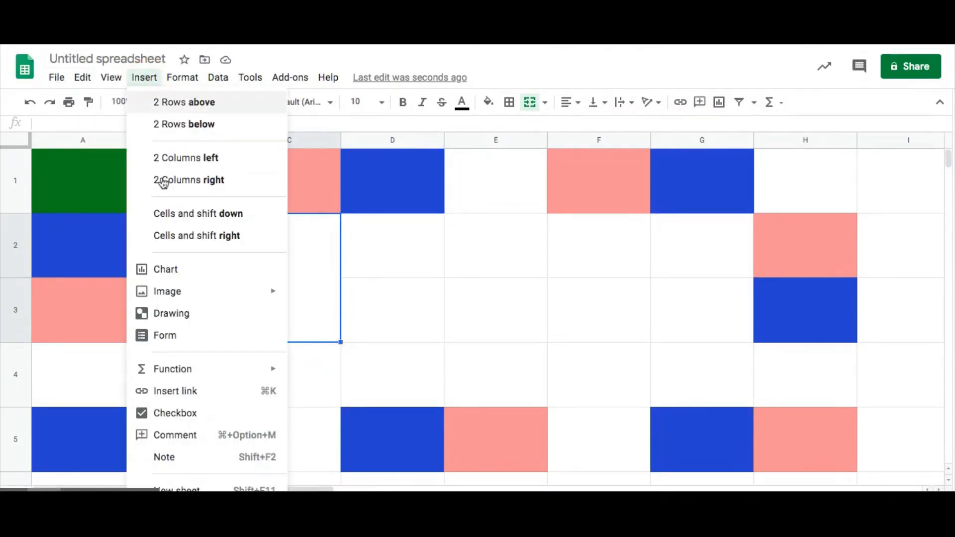
mouse_move(204, 292)
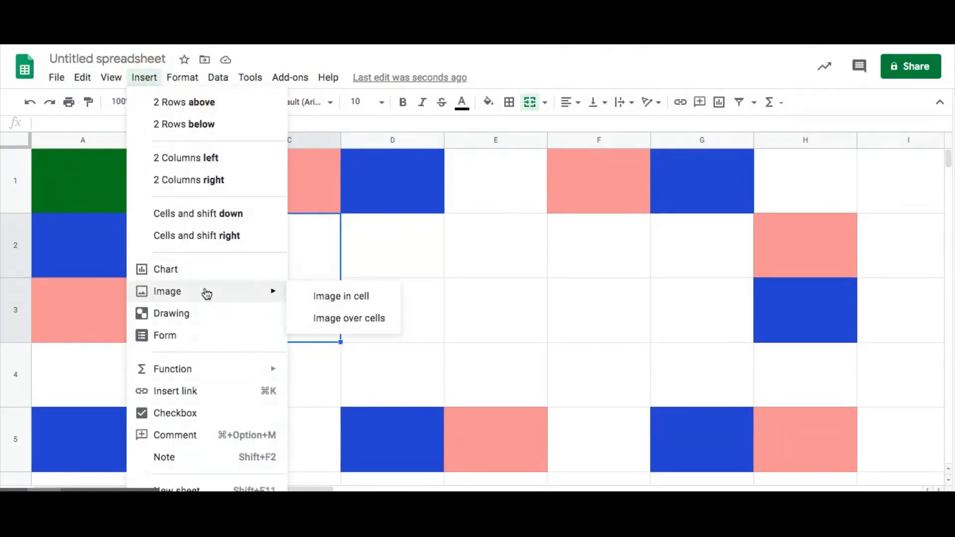
click(320, 296)
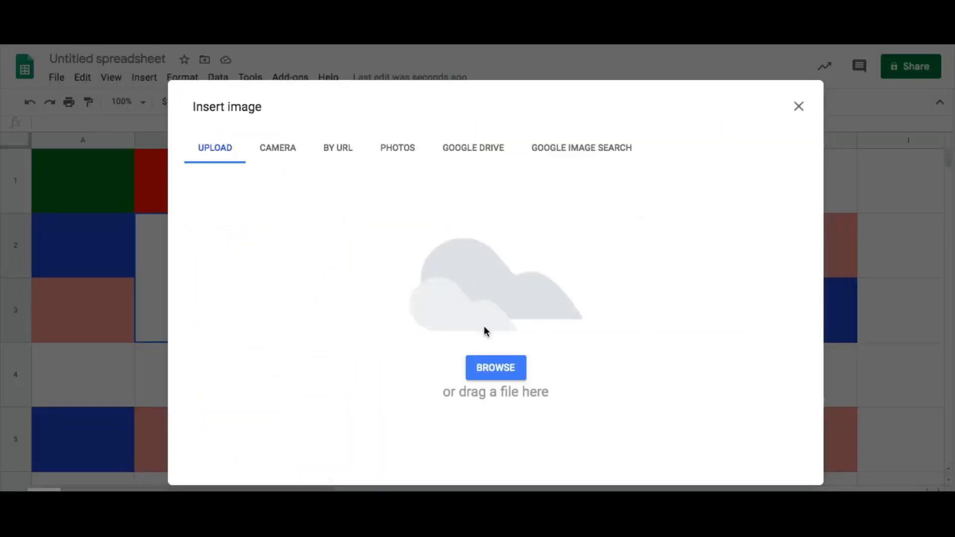
click(498, 371)
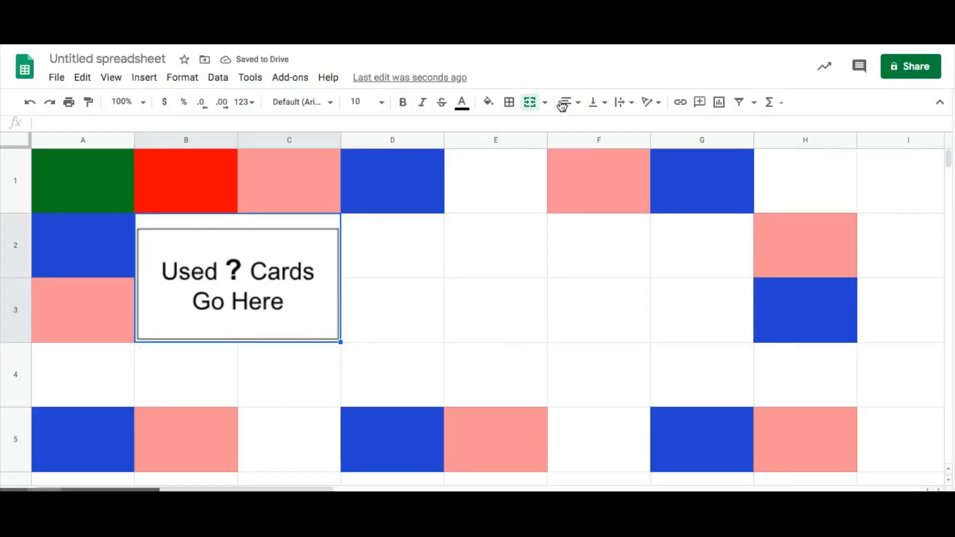
Step: Center the used-cards image in its merged cell both horizontally and vertically
click(569, 102)
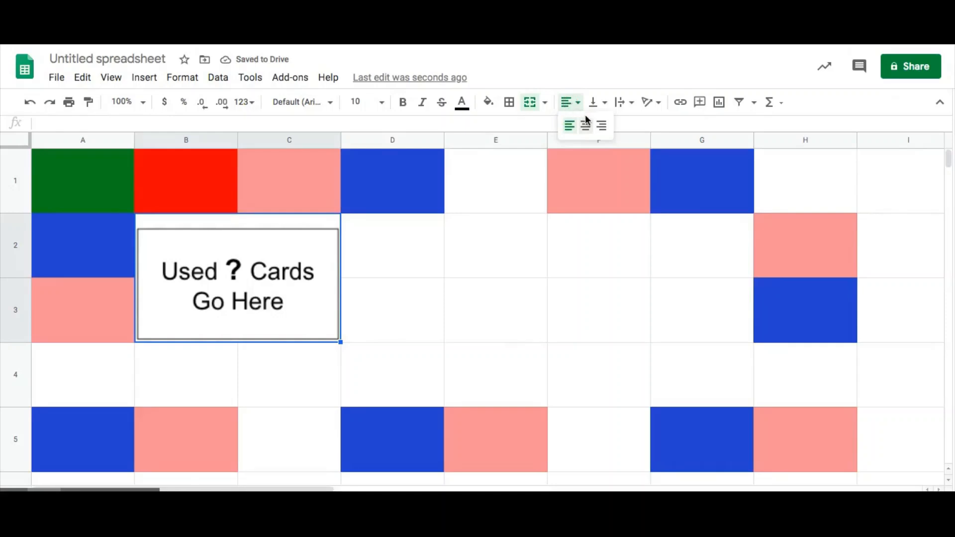
click(586, 123)
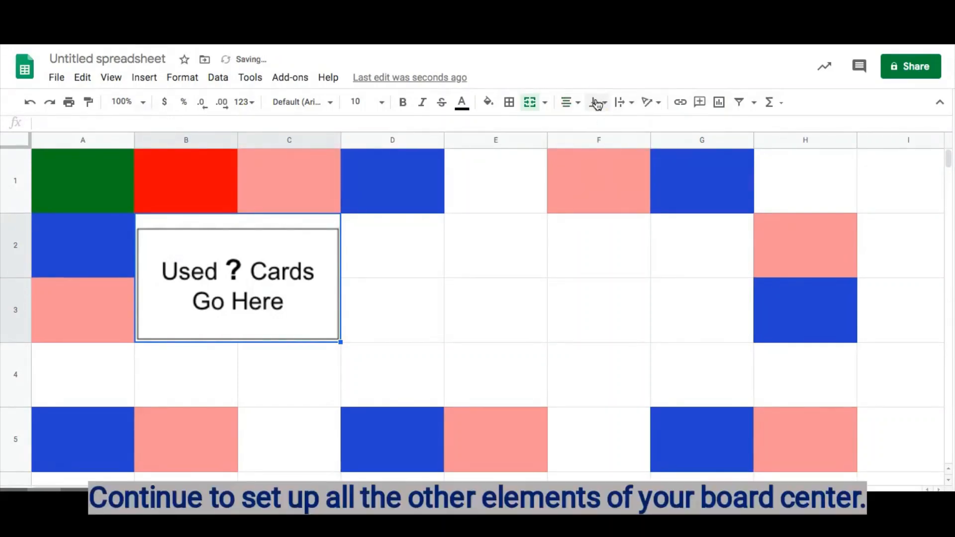
click(599, 103)
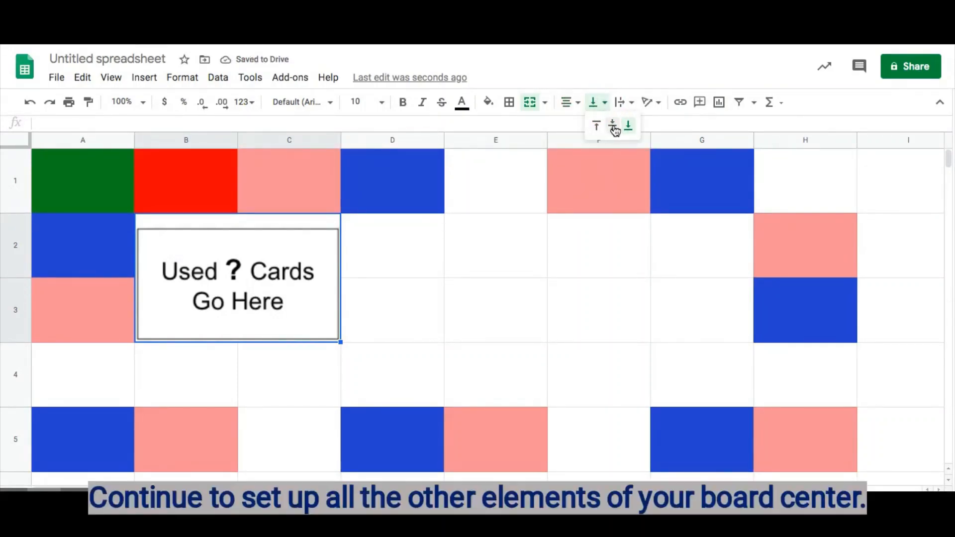
click(614, 128)
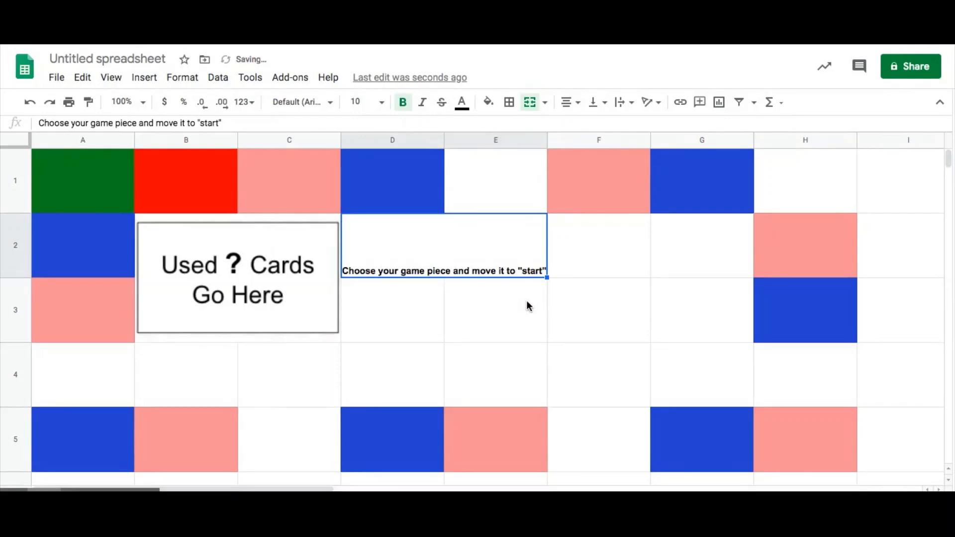
Step: Merge cells D4:E4 in the board center
click(528, 305)
drag(433, 313, 495, 318)
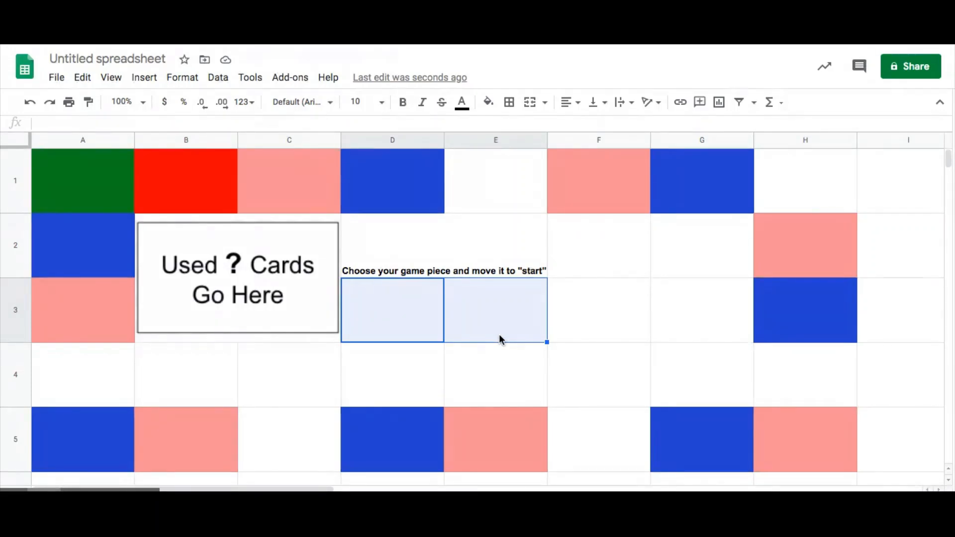
click(416, 364)
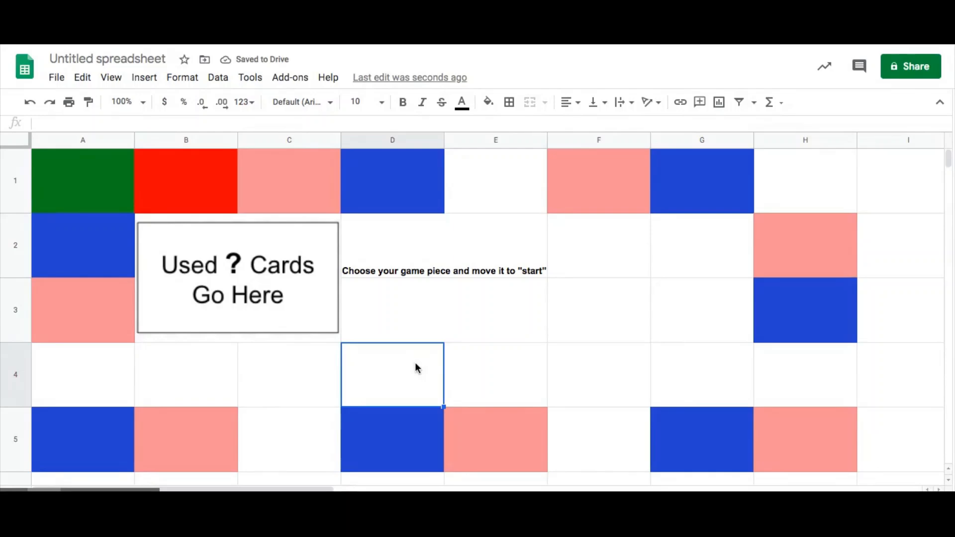
click(415, 367)
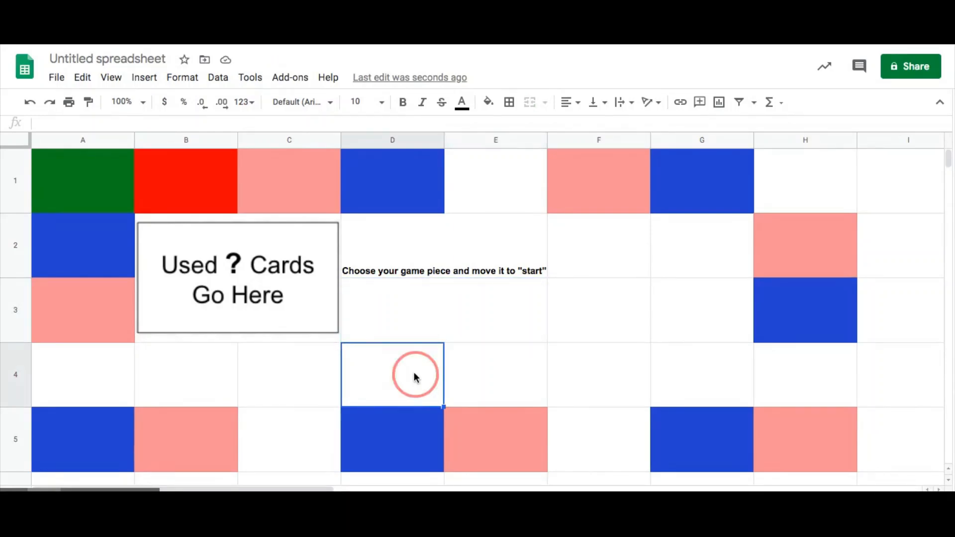
drag(416, 377, 461, 373)
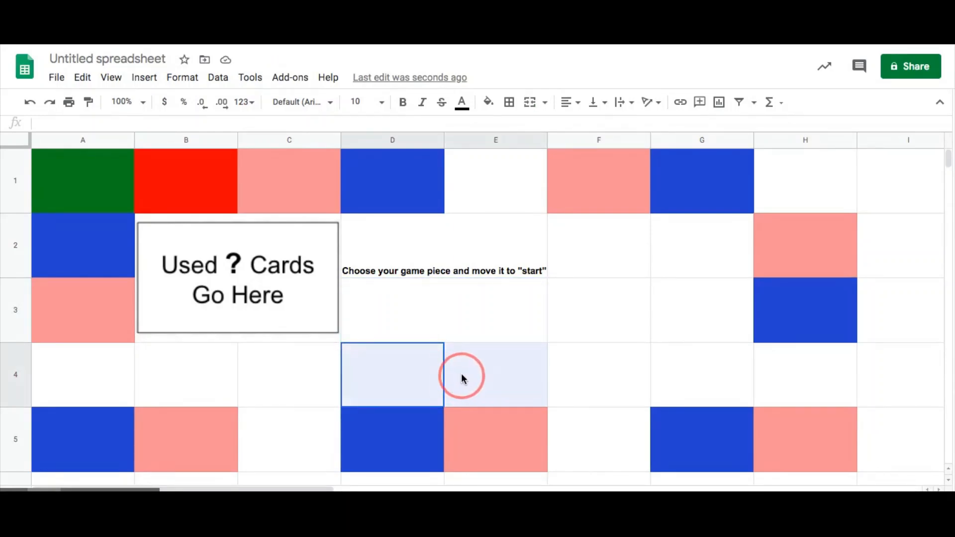
click(530, 102)
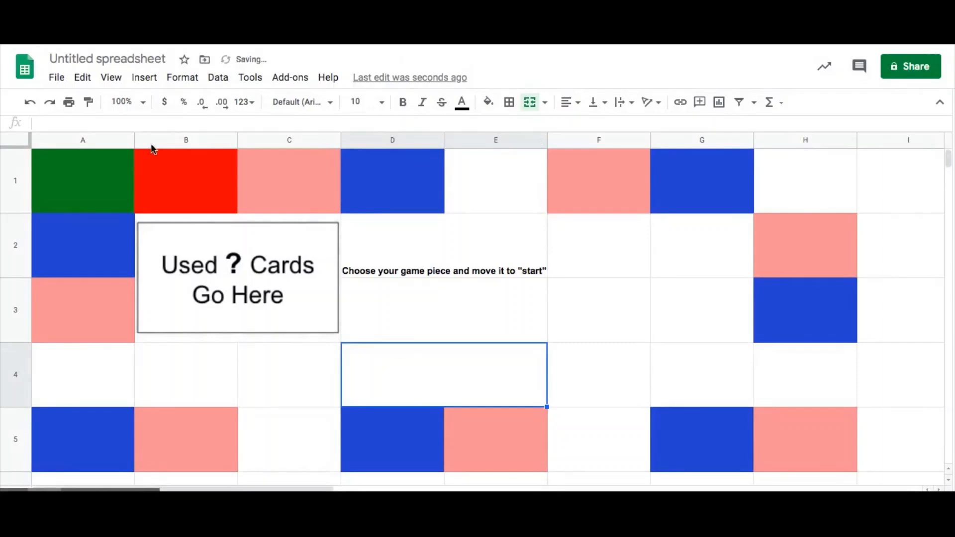
Step: Insert a "Color Change Key:" drawing with green for "Correct! Move forward 2 spaces" and red for "Wrong answer! Move back 3 spaces"
click(145, 77)
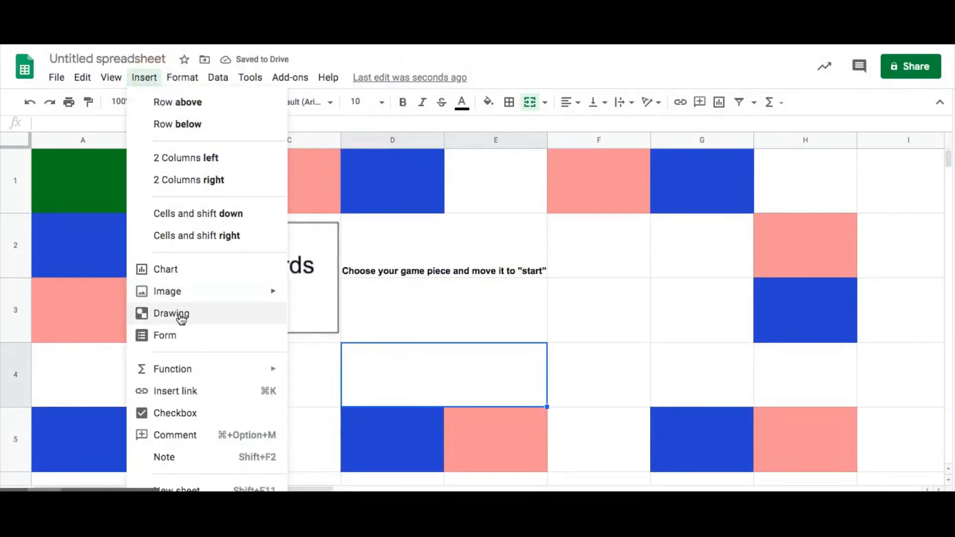
click(183, 315)
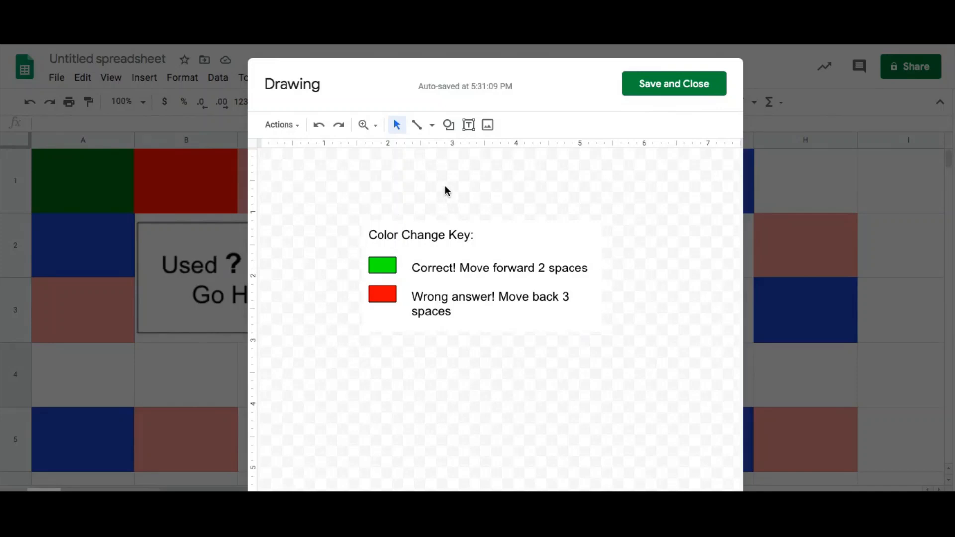
click(666, 88)
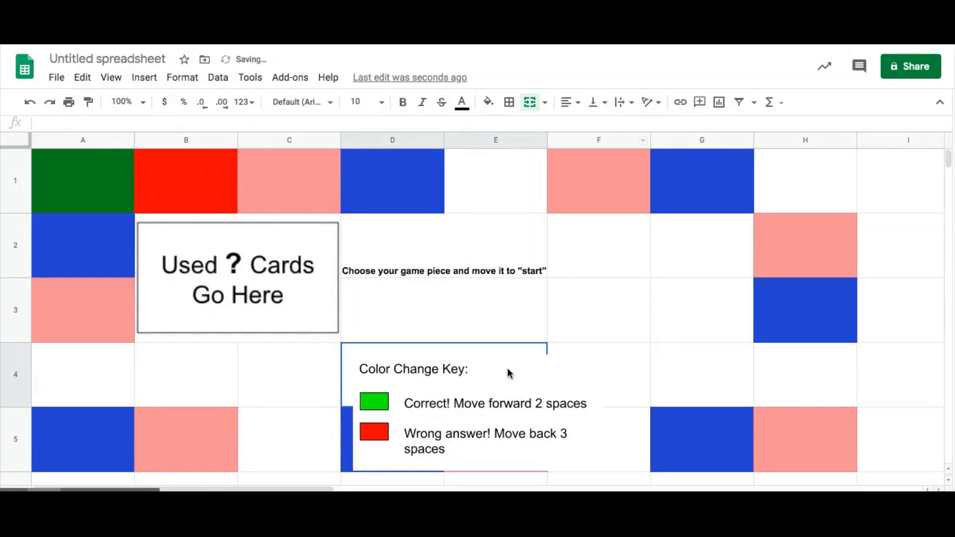
Step: Replace the floating color key drawing with an in-cell image of the key in merged cell D4:E4
click(497, 404)
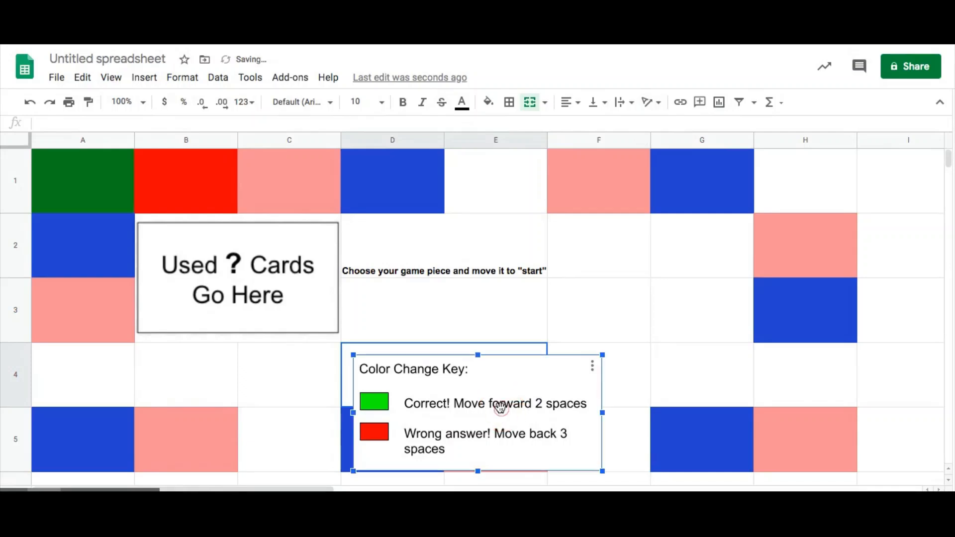
key(Delete)
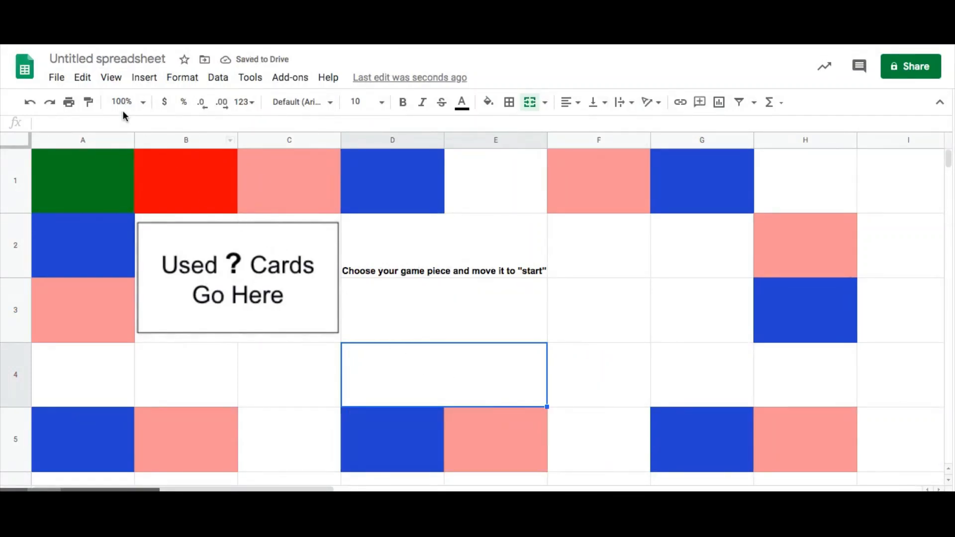
click(144, 78)
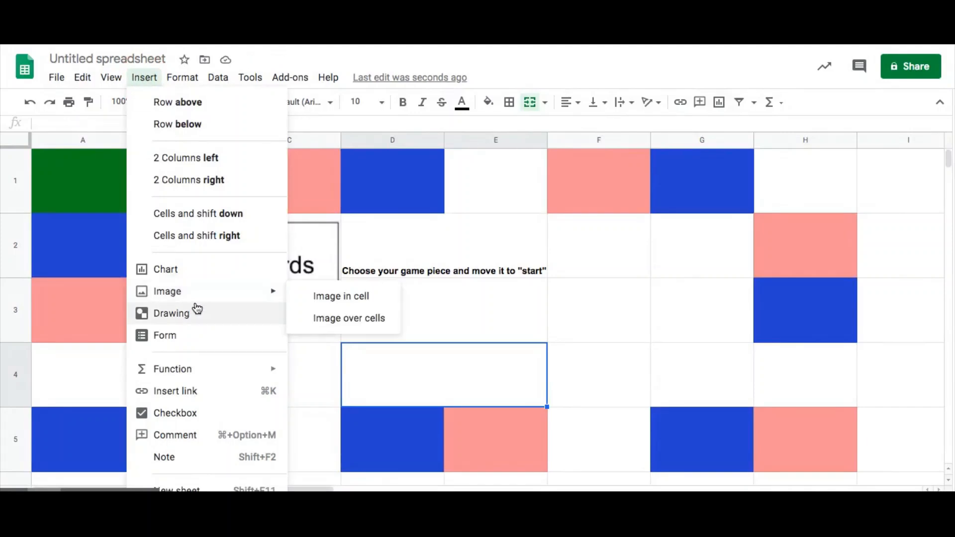
click(332, 302)
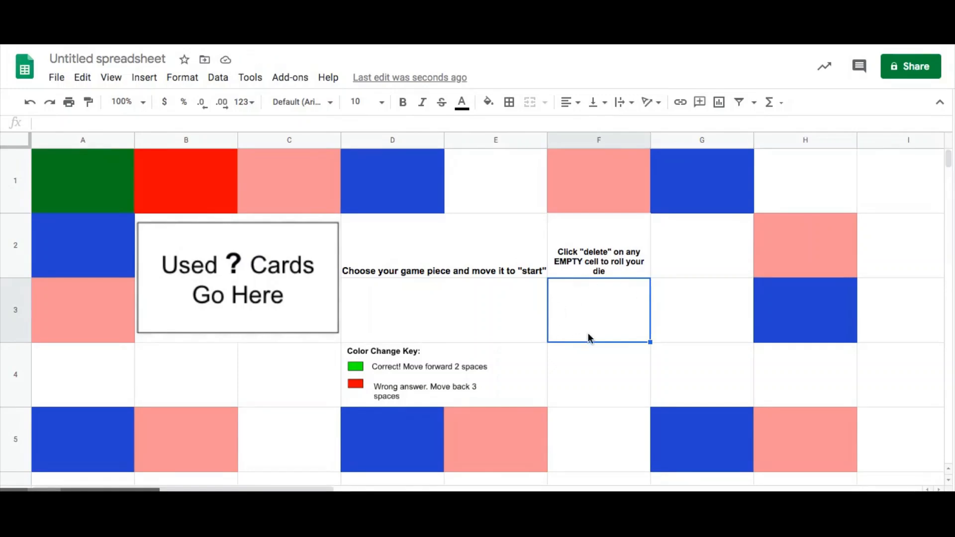
Step: Label the green starting square A1 "START" with a white down arrow
click(611, 395)
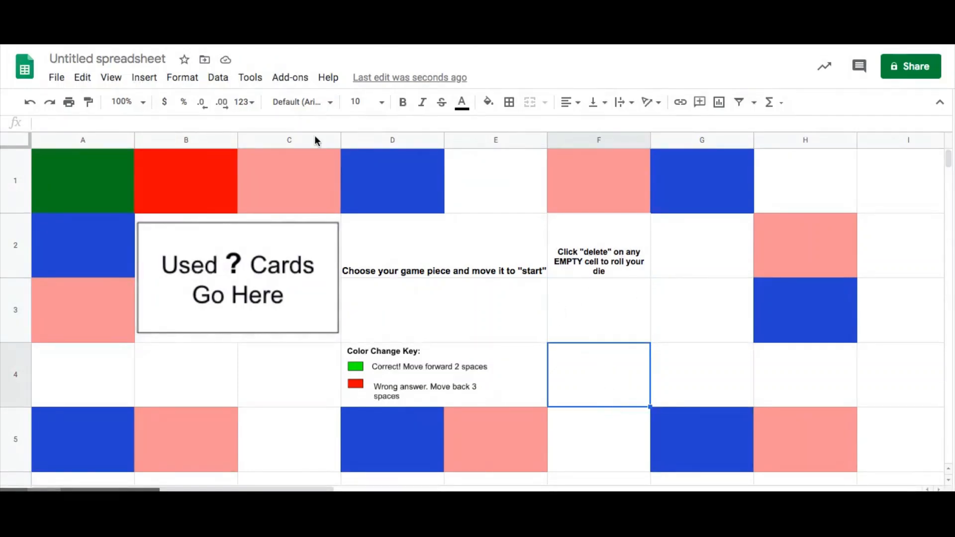
click(104, 184)
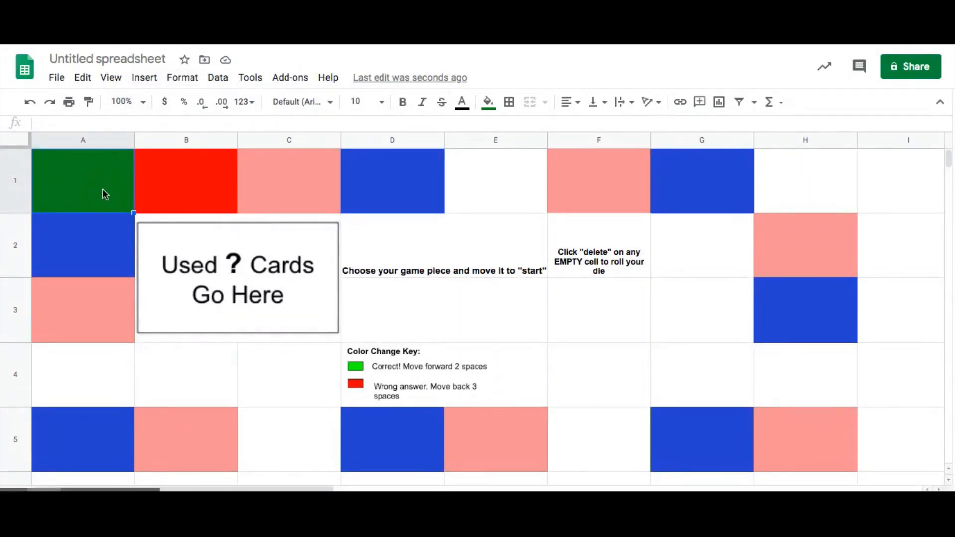
Step: Search Google Images for "transparent skull" as an in-cell image for blue square A5
click(144, 77)
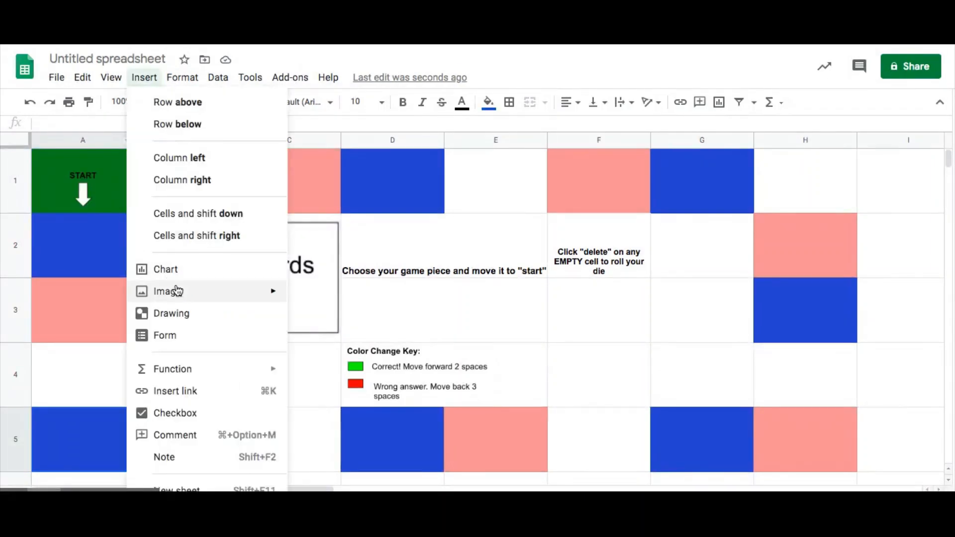
mouse_move(182, 296)
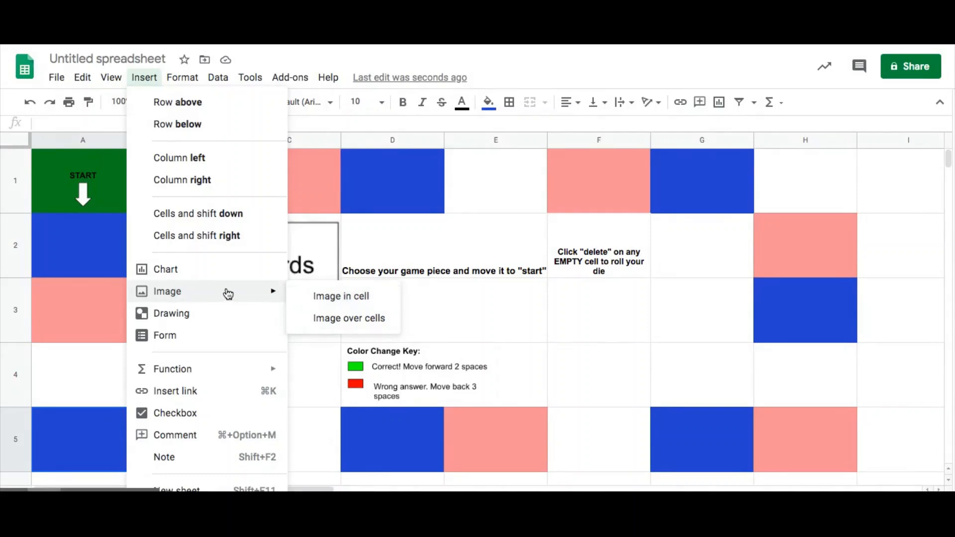
click(332, 297)
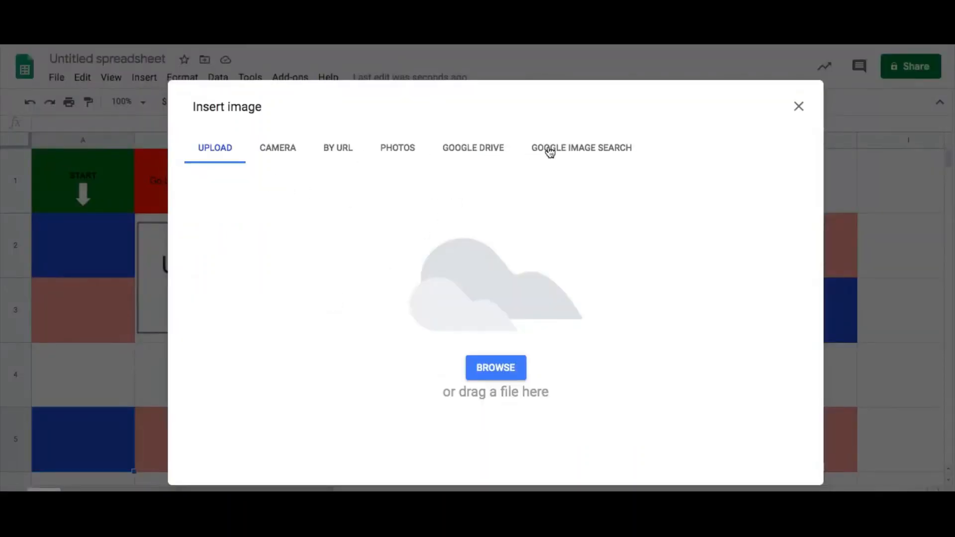
click(578, 149)
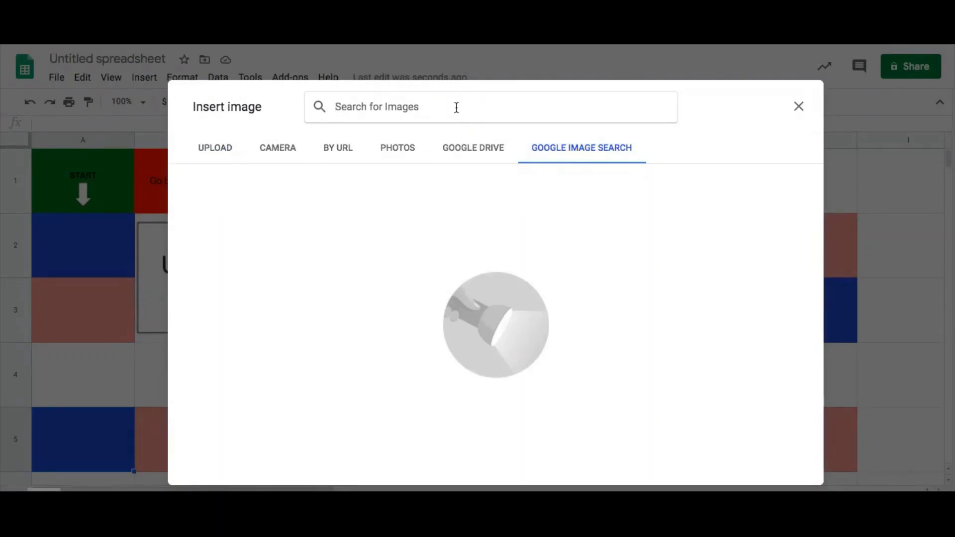
text(transparent sku)
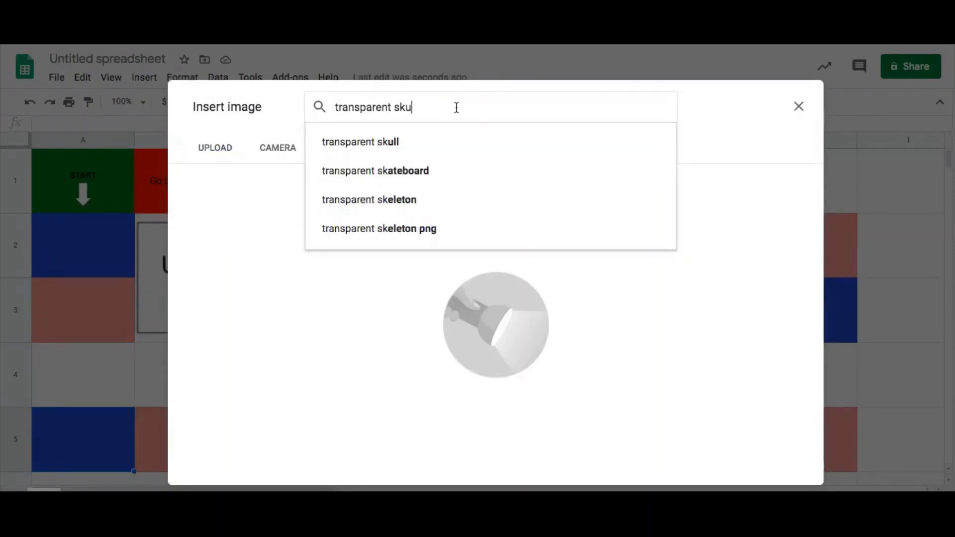
text(ll)
click(439, 149)
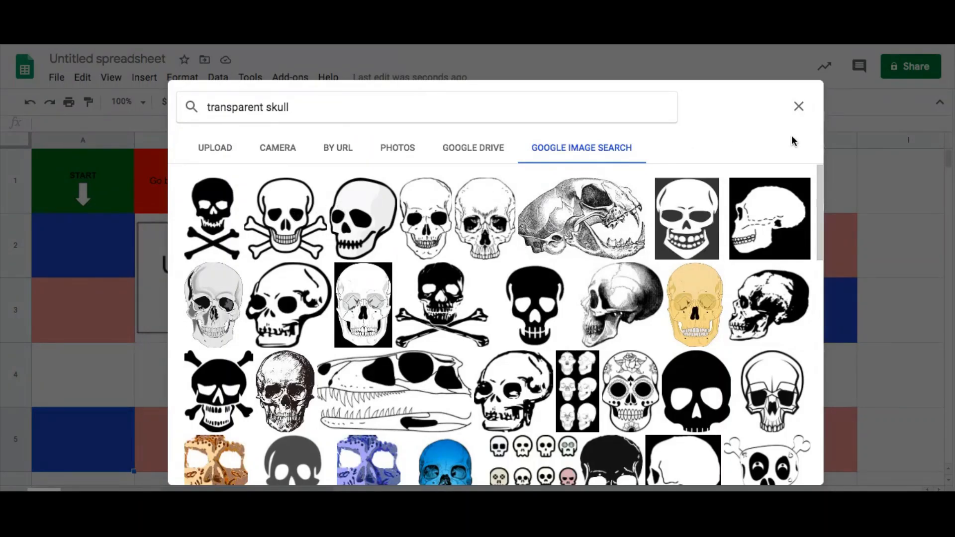
click(799, 108)
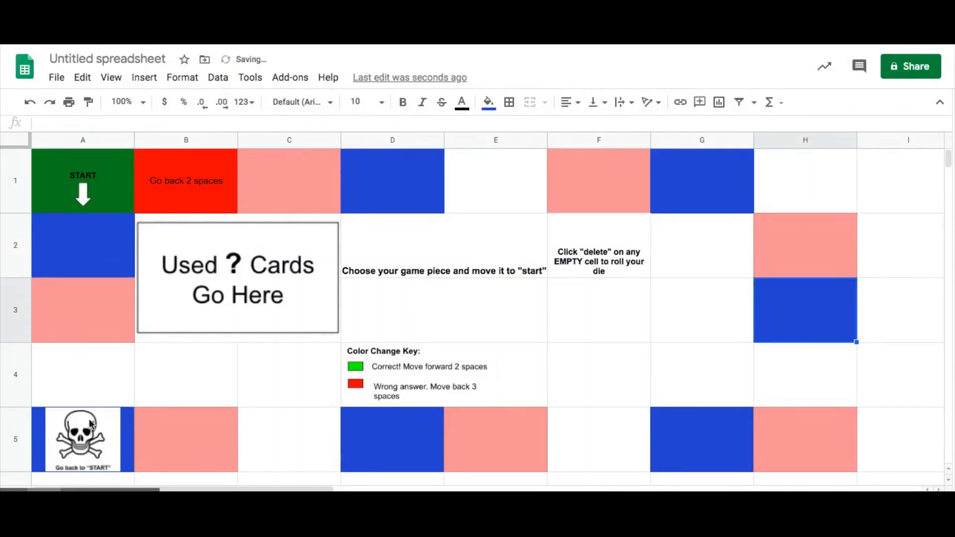
Step: Copy the skull "Go back to START" image from A5 to the blue square H3
click(97, 447)
click(95, 438)
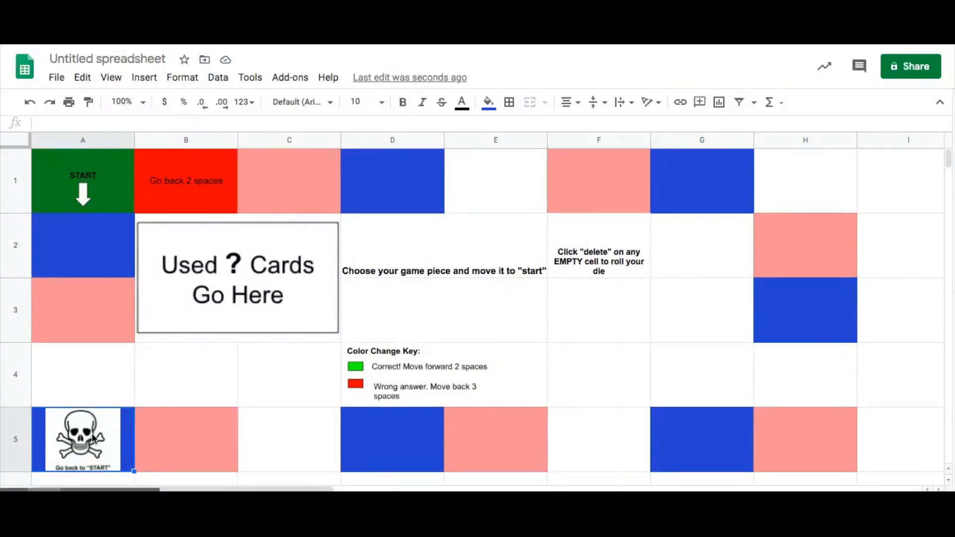
key(ctrl+c)
click(804, 300)
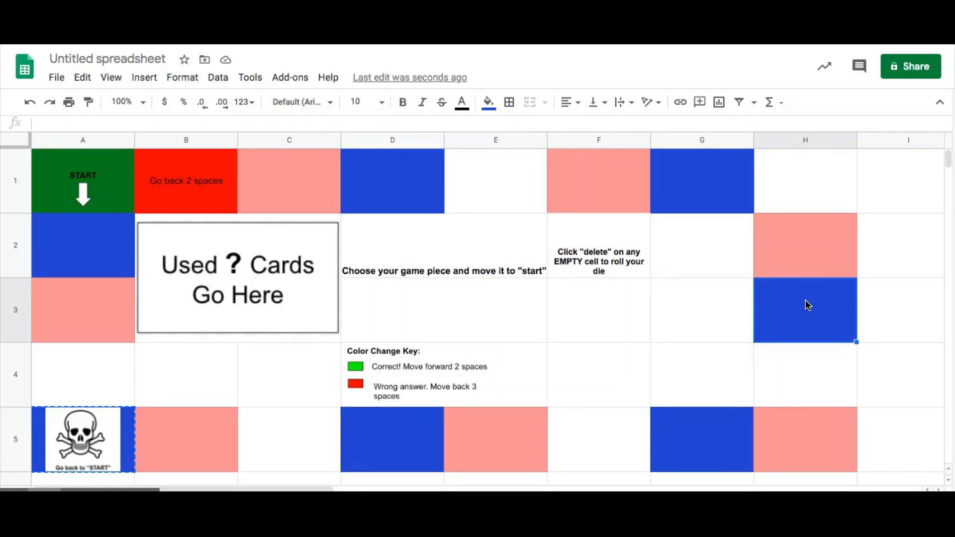
key(ctrl+v)
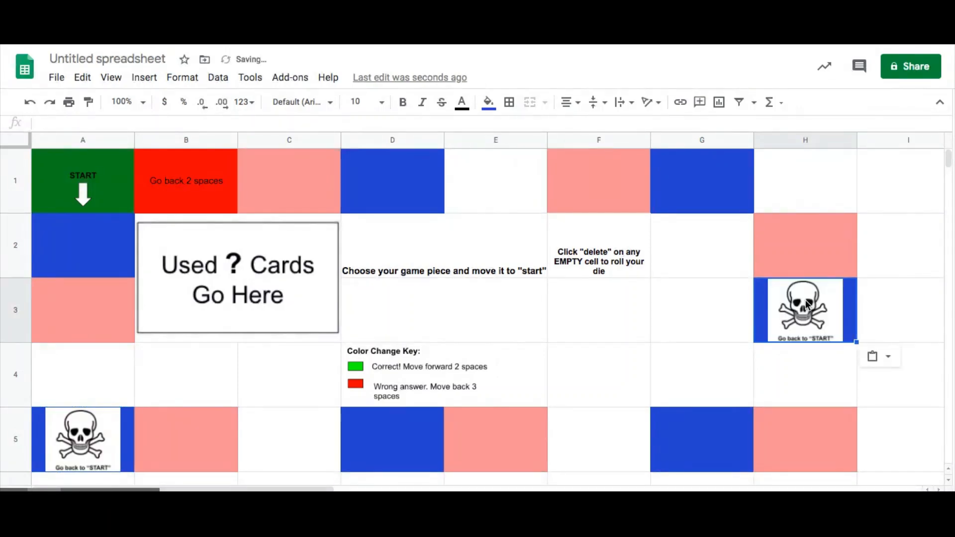
click(828, 366)
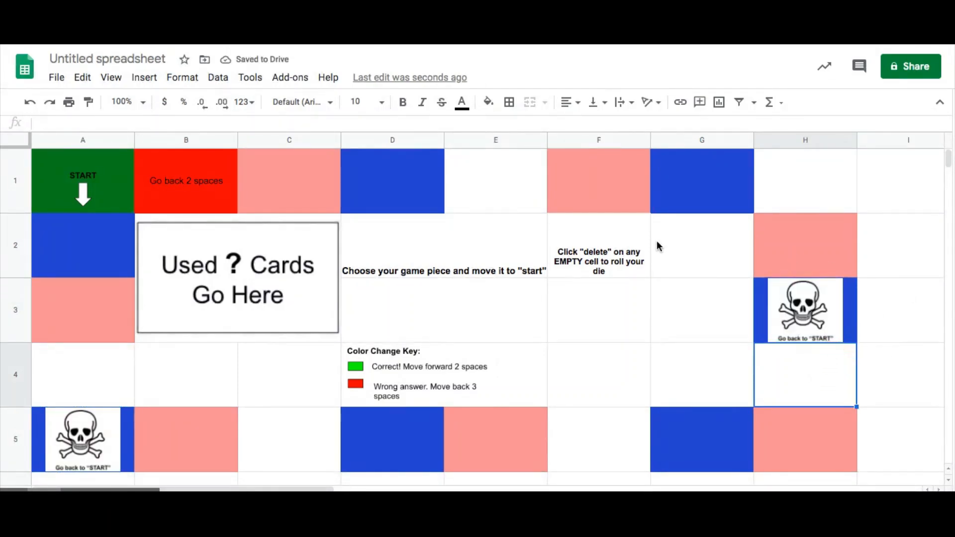
click(605, 306)
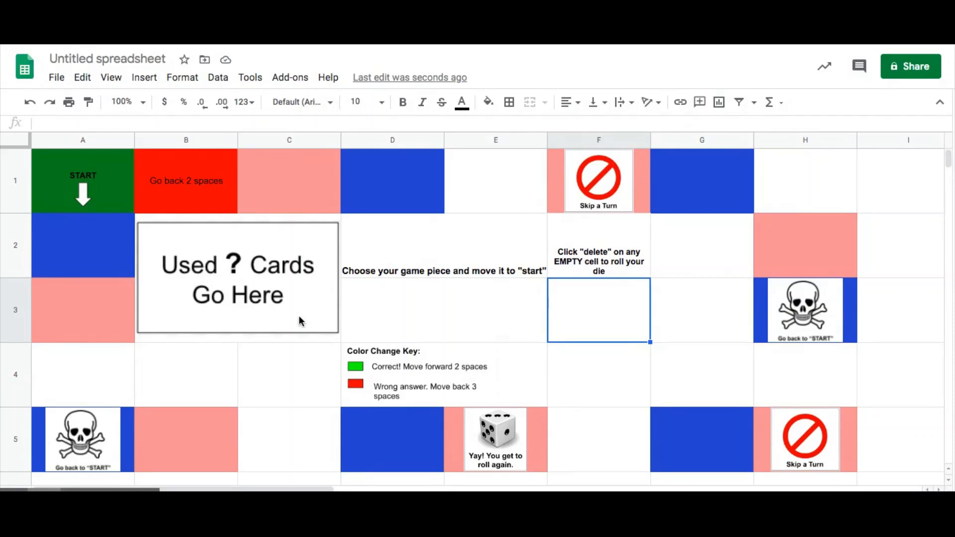
Step: Start a new drawing for cell A4 with two stacked rectangles and fill the upper one white
click(104, 369)
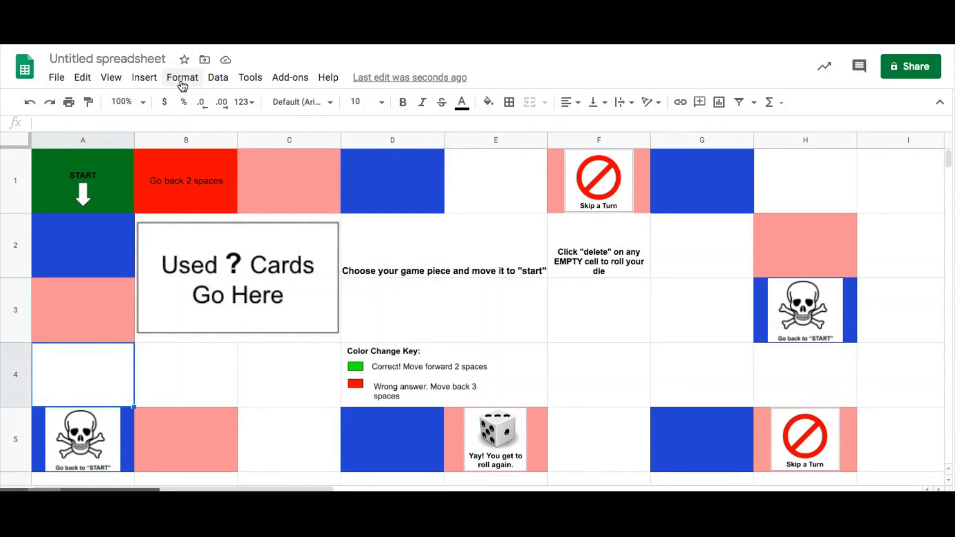
click(145, 79)
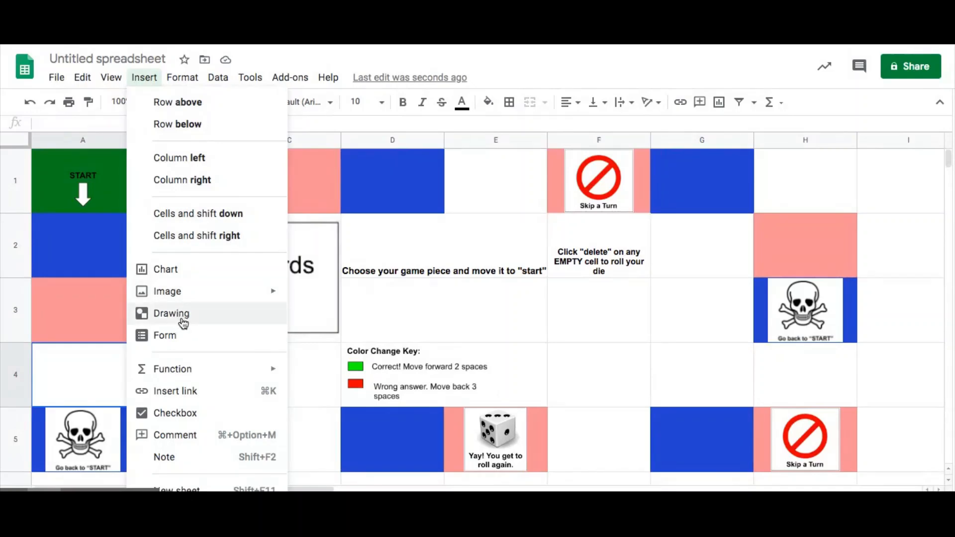
click(185, 321)
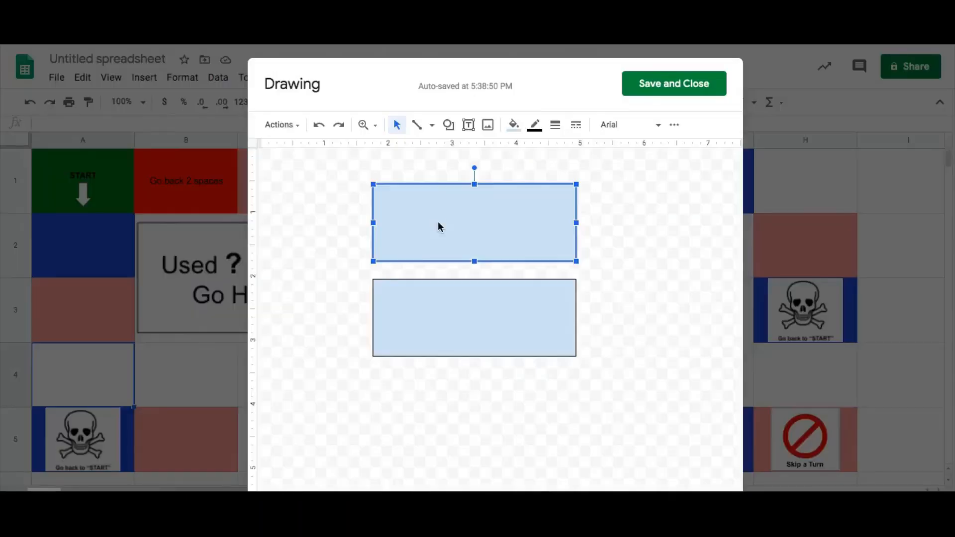
click(513, 125)
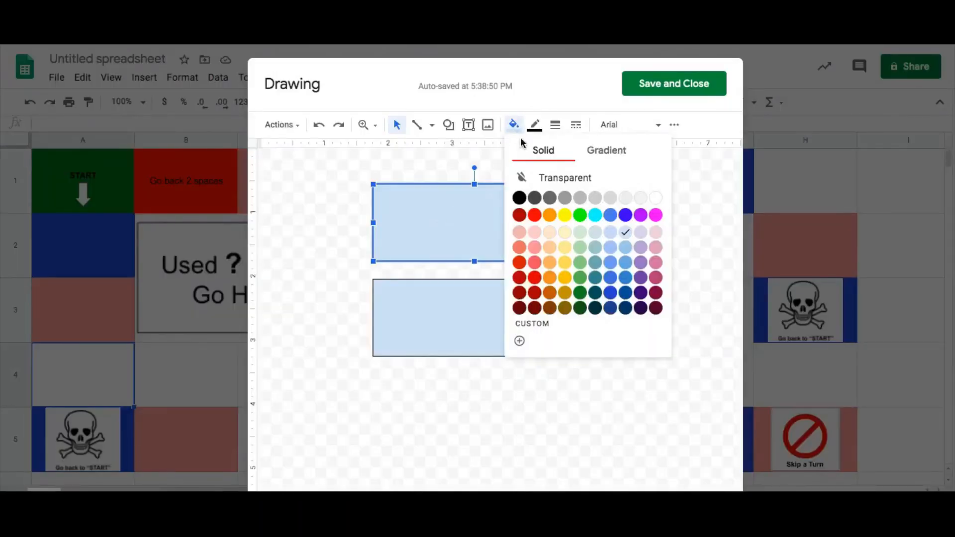
click(355, 283)
click(416, 224)
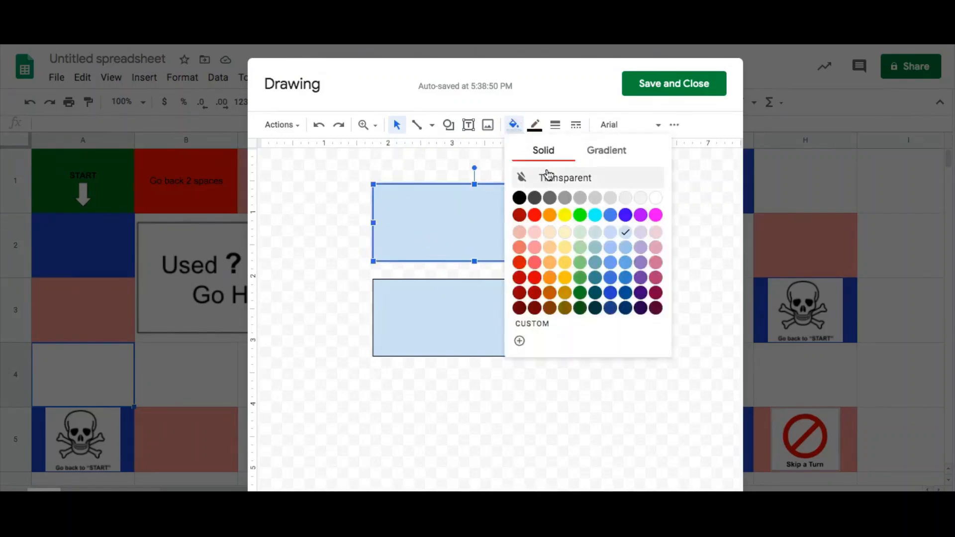
click(660, 201)
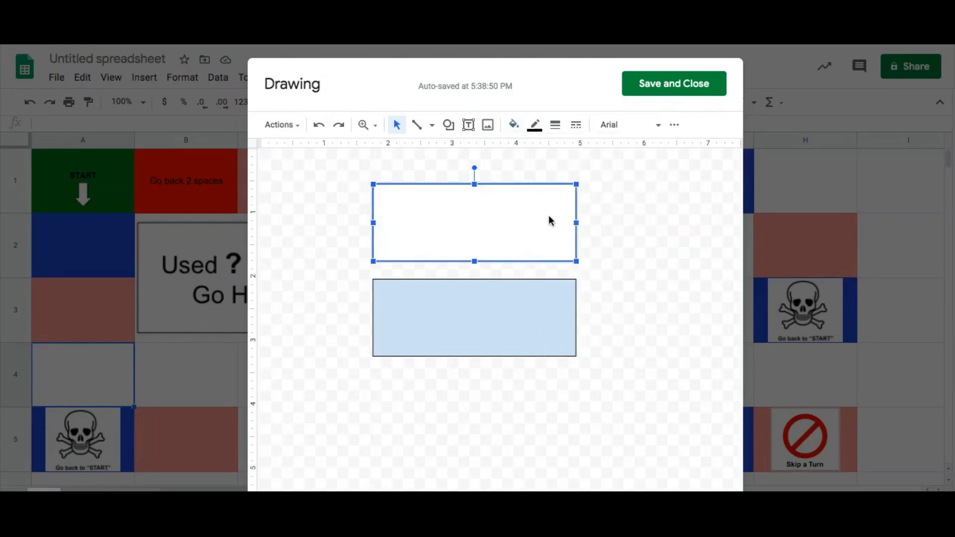
Step: Enter "Type your question here" in the white rectangle and a right-aligned "A4" two lines below it
click(381, 209)
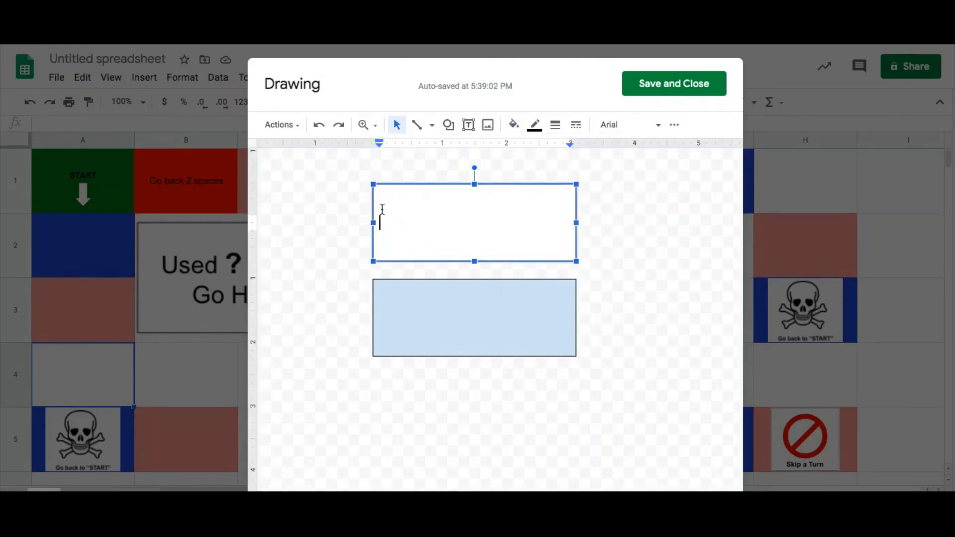
key(ctrl+v)
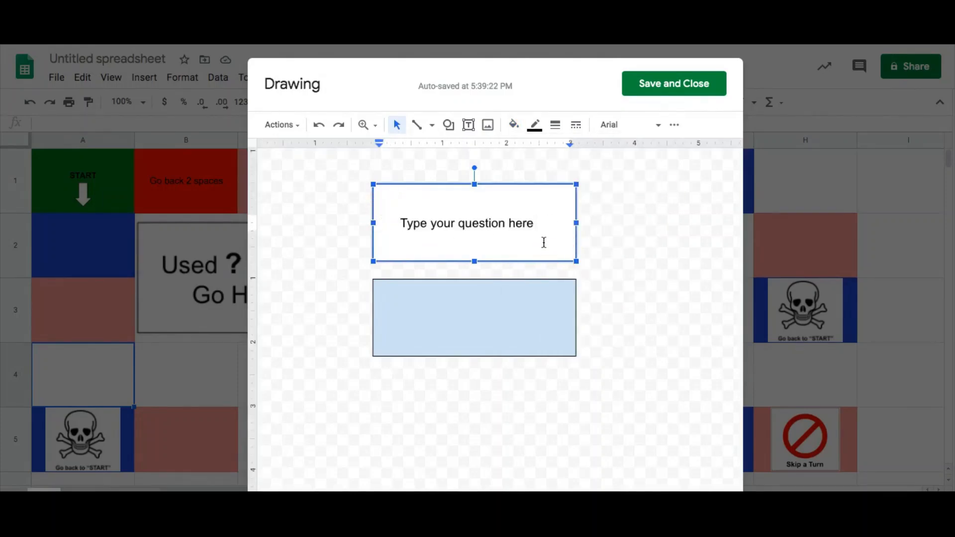
key(Return)
key(Return)
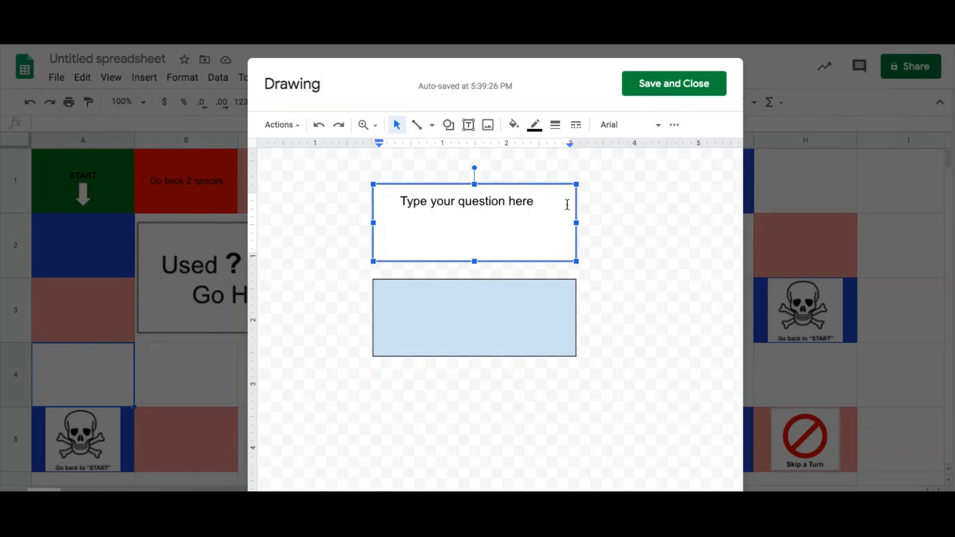
click(675, 124)
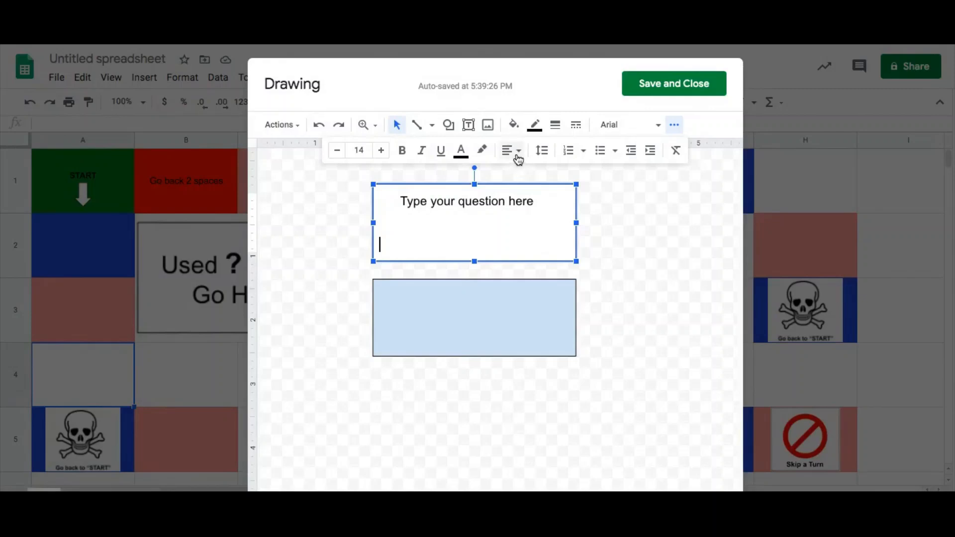
click(517, 155)
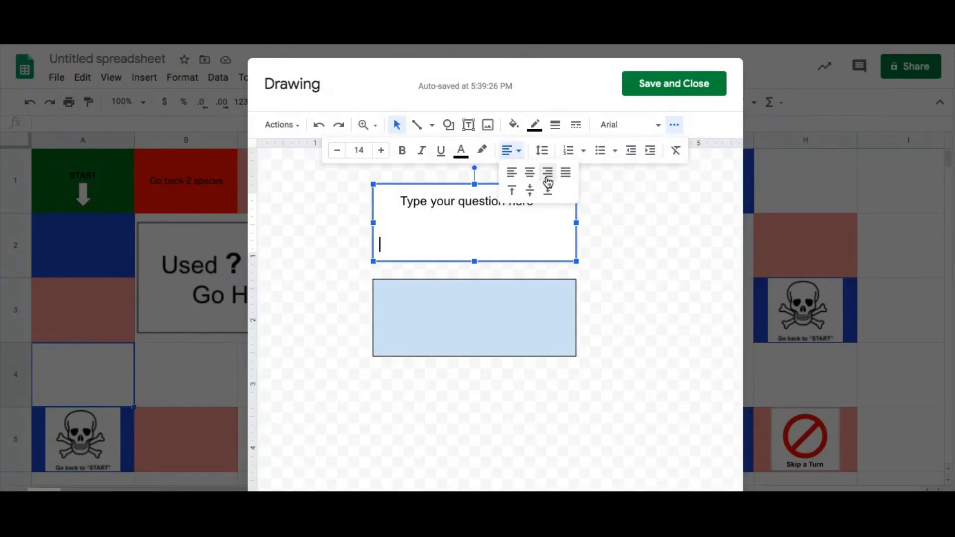
click(545, 175)
text(A4)
Step: Fill the lower rectangle yellow and put a large black "?" on it
click(480, 316)
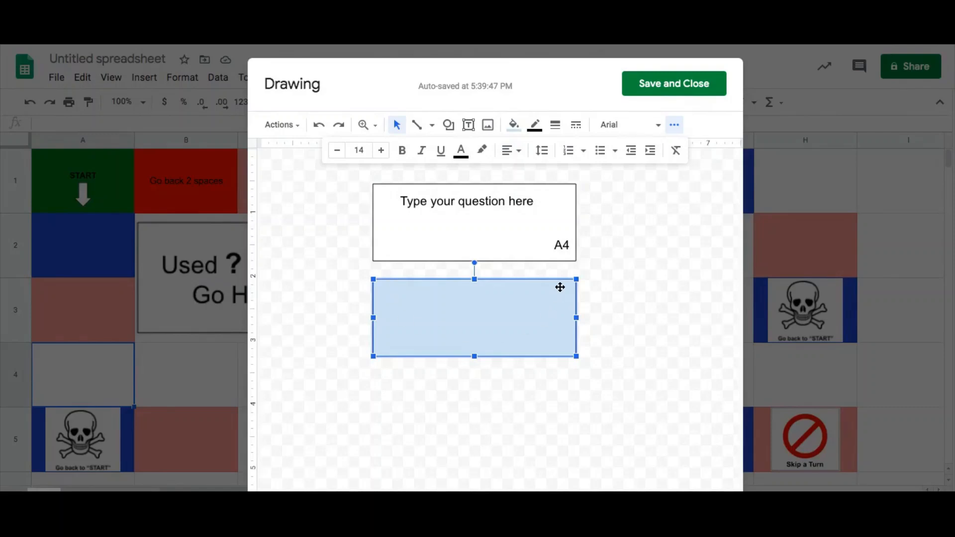
click(490, 299)
click(513, 127)
click(566, 214)
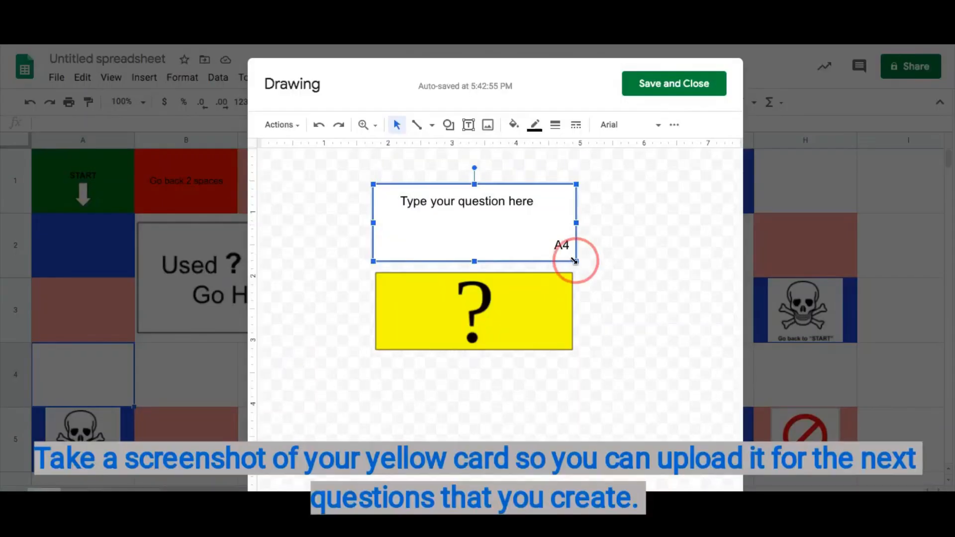
Step: Shrink the white question card slightly smaller than the yellow card, center the yellow card beneath it, and save the drawing
drag(575, 256, 563, 257)
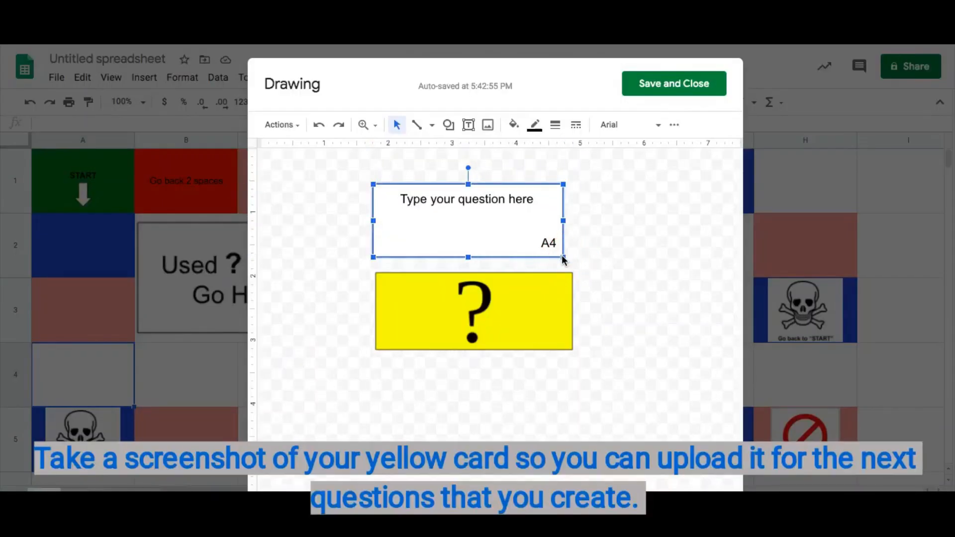
drag(546, 298, 540, 279)
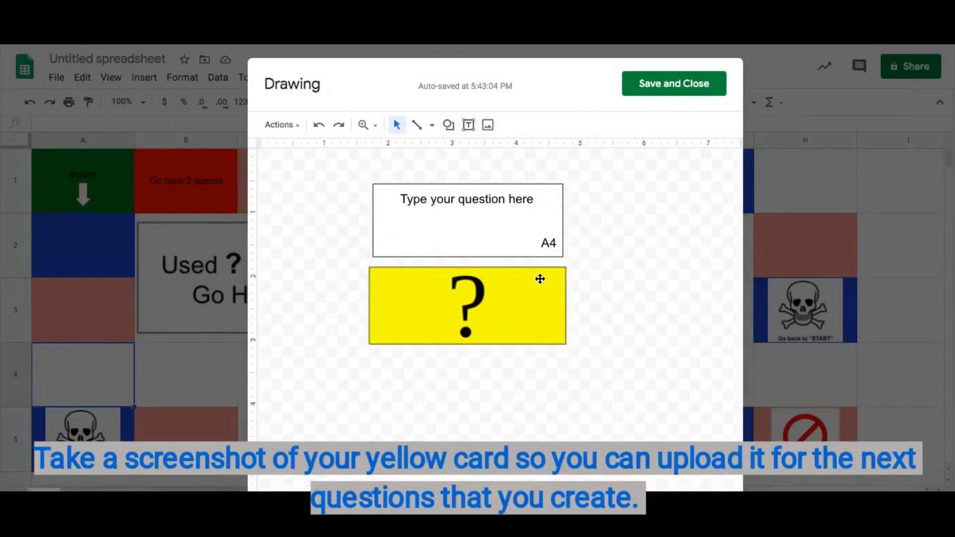
click(670, 90)
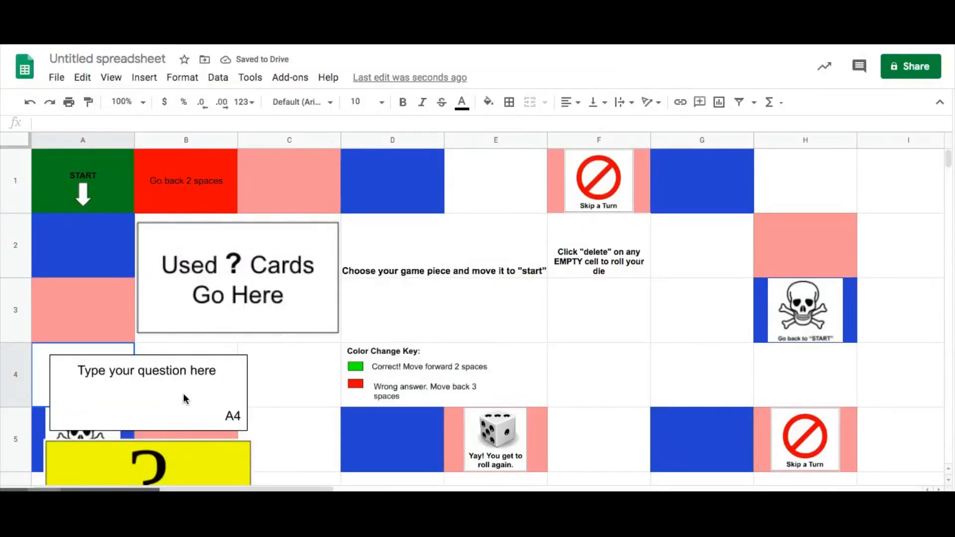
Step: Edit the card drawing so the yellow "?" card fully covers the white question card, and save it
double_click(184, 399)
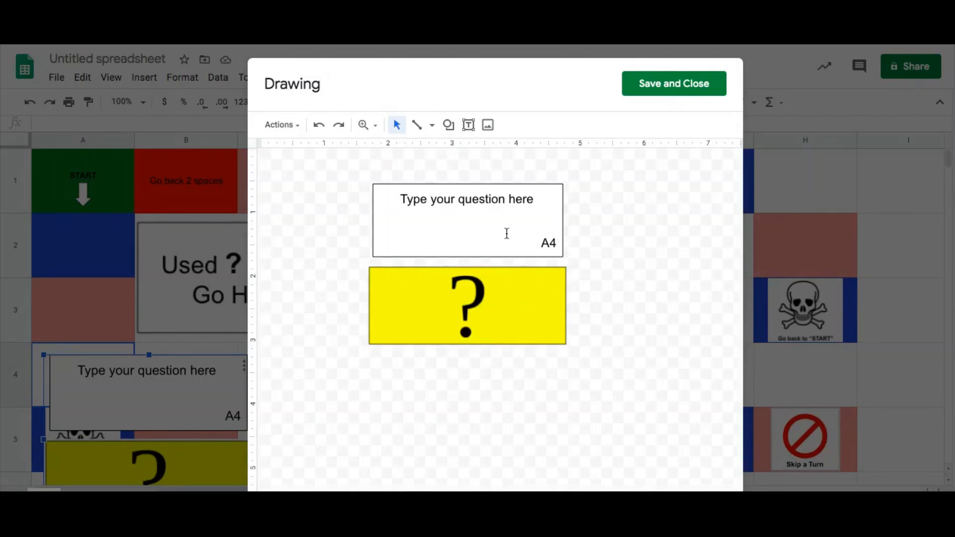
mouse_move(505, 307)
mouse_down()
mouse_move(512, 249)
mouse_move(503, 308)
mouse_up()
drag(501, 224, 500, 223)
click(530, 301)
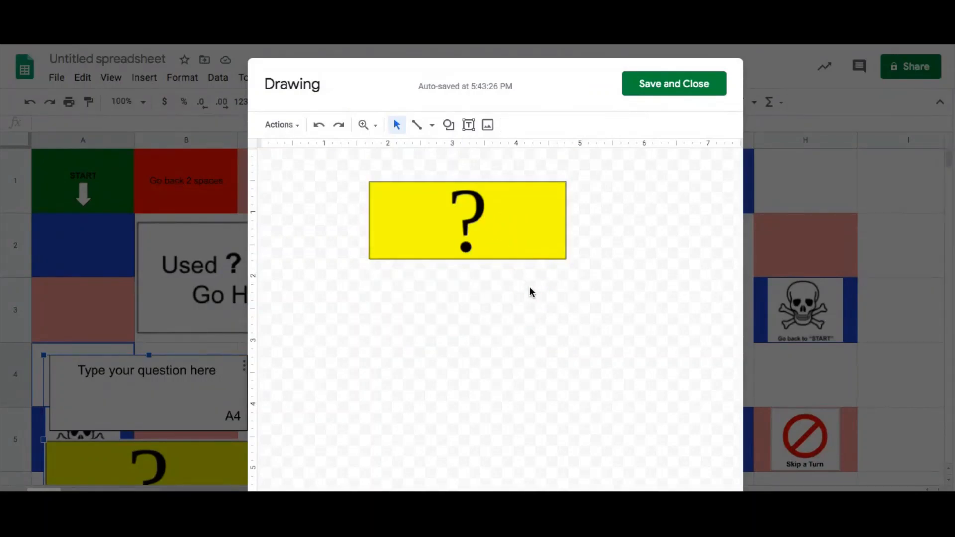
click(499, 225)
mouse_move(499, 225)
mouse_down()
mouse_move(500, 322)
mouse_move(496, 223)
mouse_up()
click(623, 239)
click(675, 87)
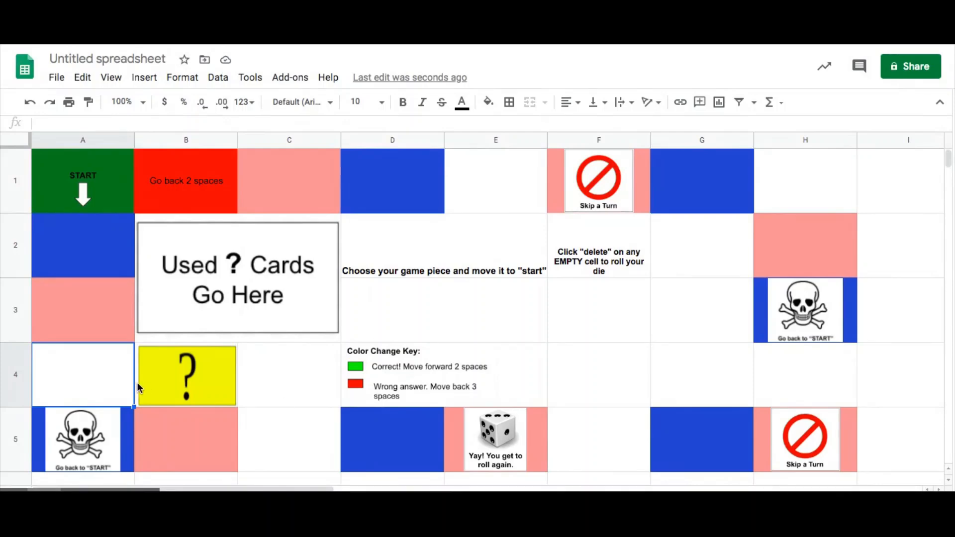
Step: Add a conditional format rule to cell A4 that fills it bright yellow when the cell is empty
click(99, 378)
click(188, 80)
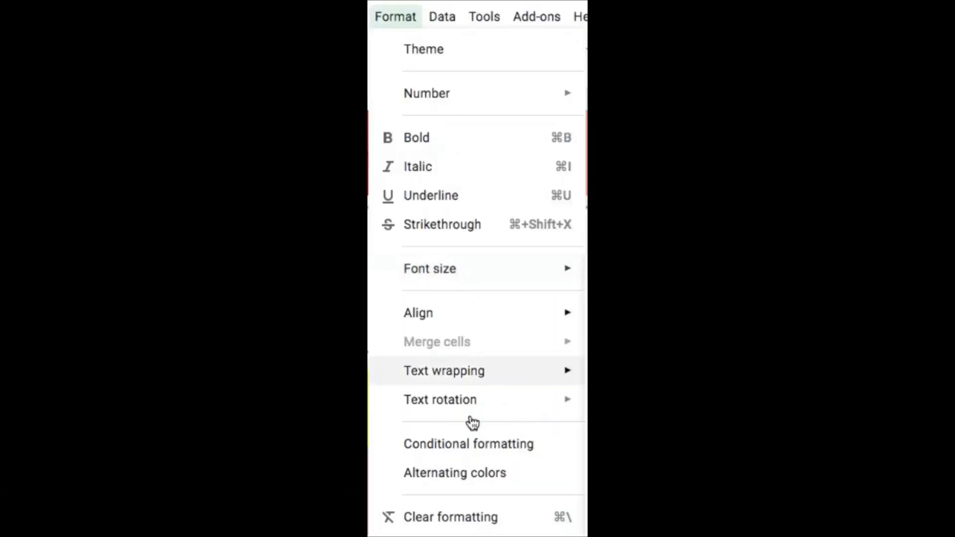
click(478, 451)
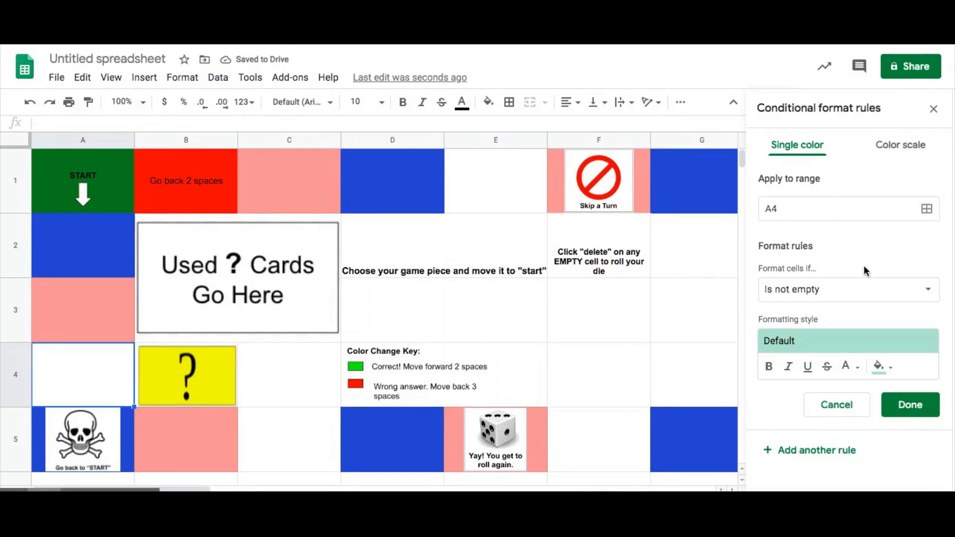
click(880, 366)
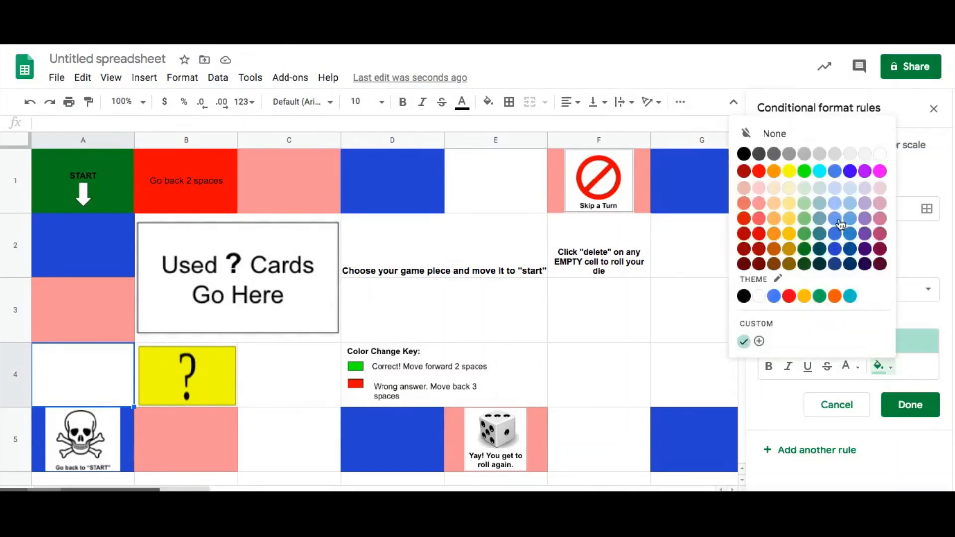
click(790, 175)
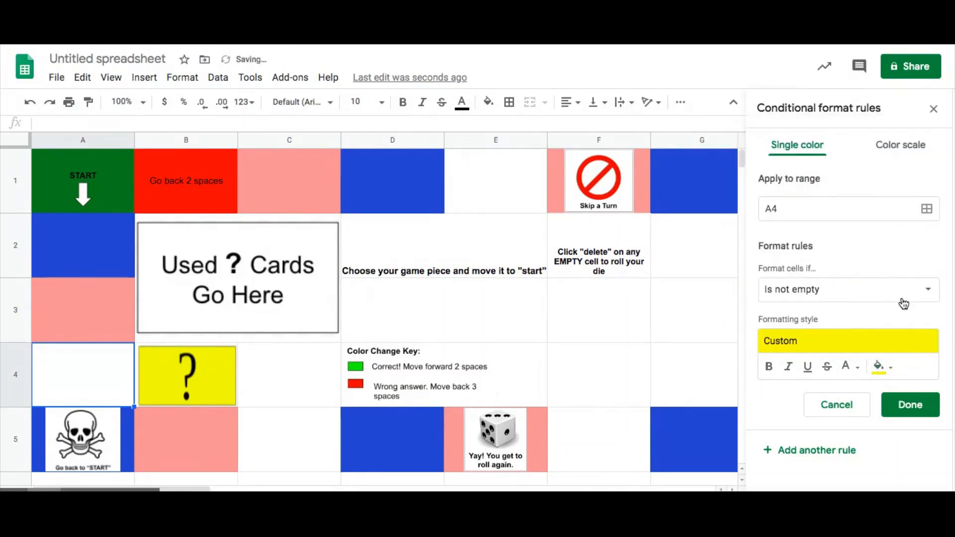
click(925, 294)
click(835, 269)
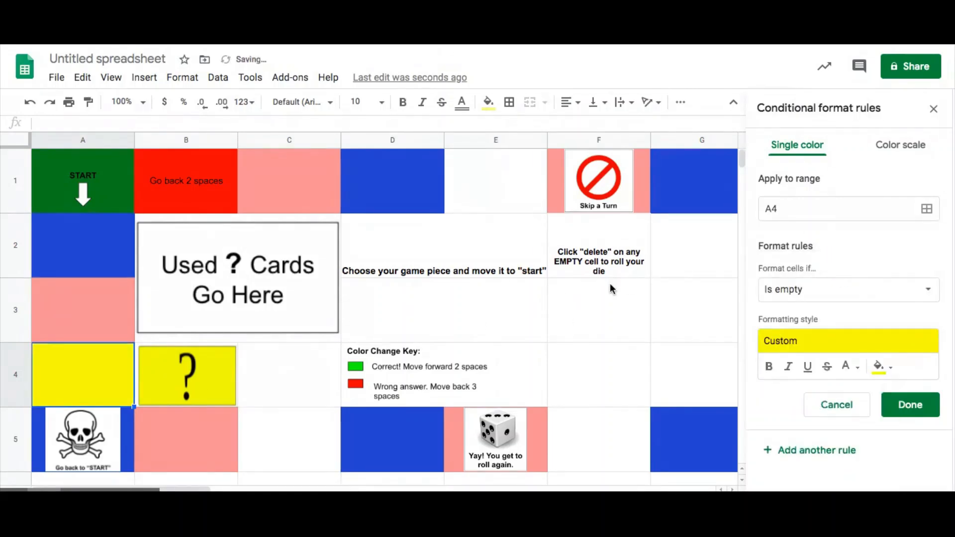
click(911, 407)
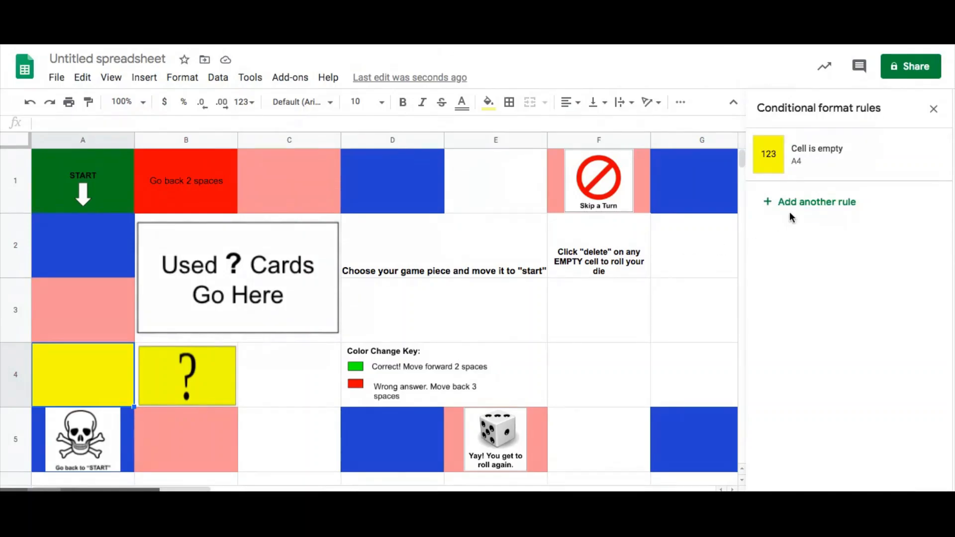
Step: Add a second conditional format rule to A4 that fills it bright green when its text contains "answer"
click(793, 204)
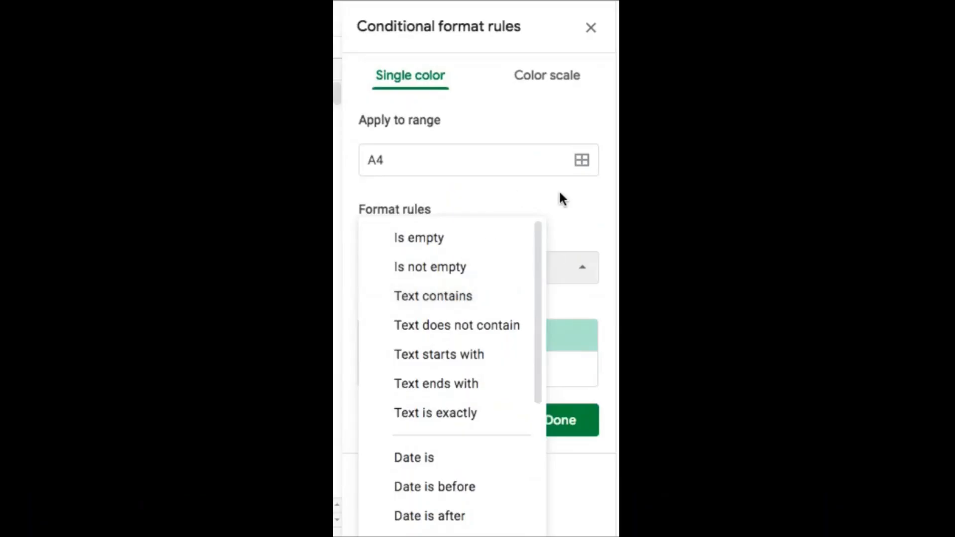
click(566, 196)
click(587, 271)
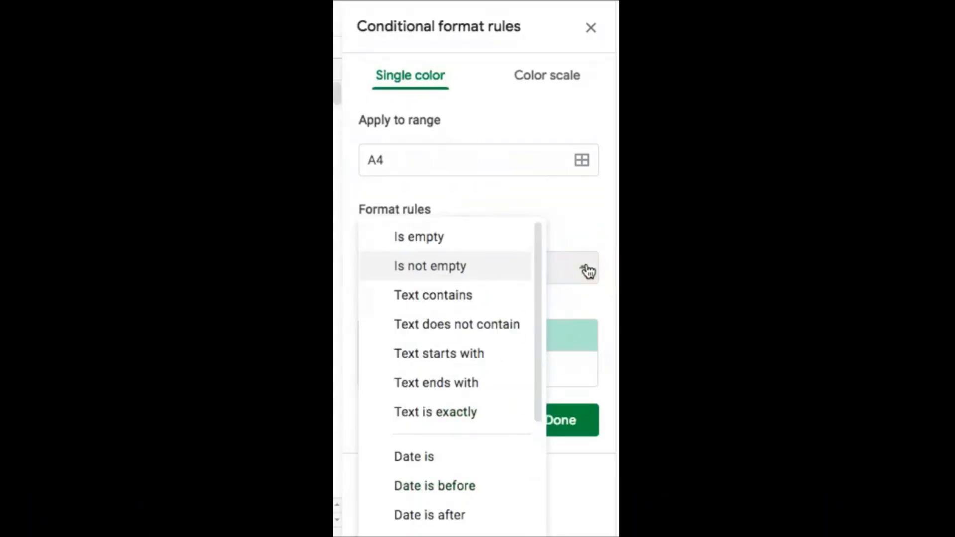
click(453, 296)
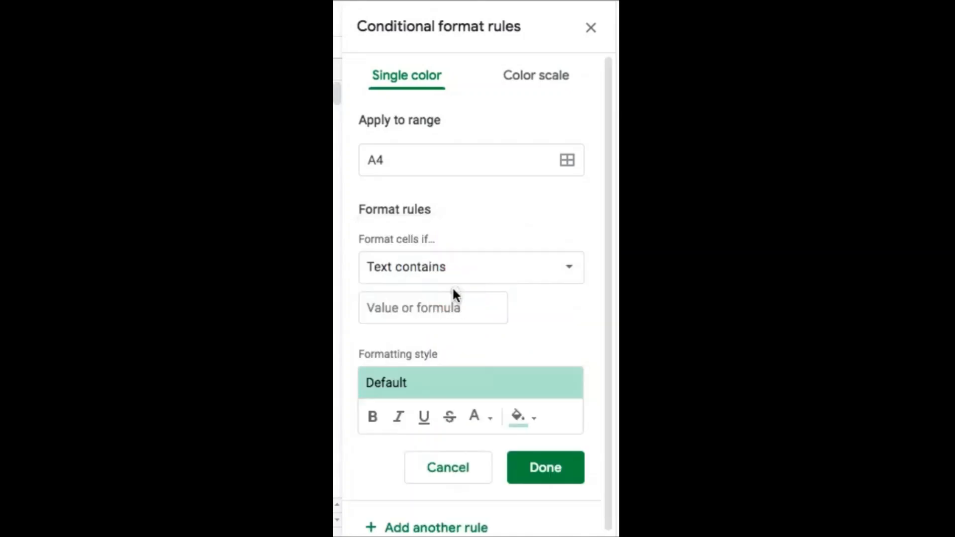
click(423, 313)
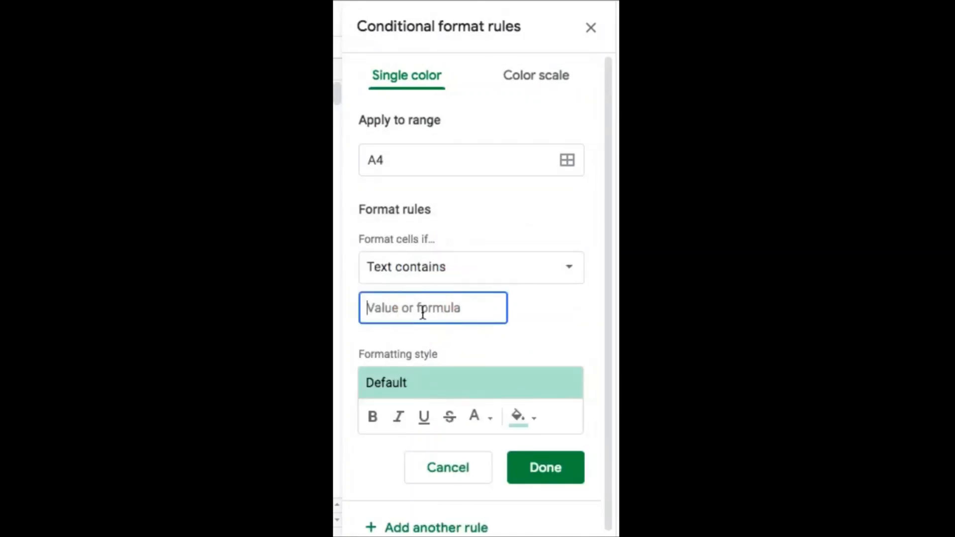
text(answer)
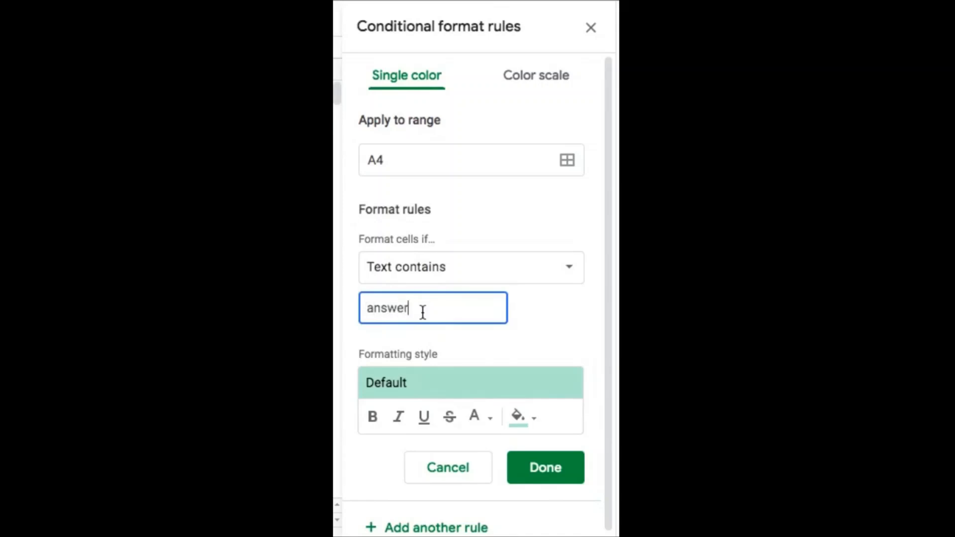
click(530, 420)
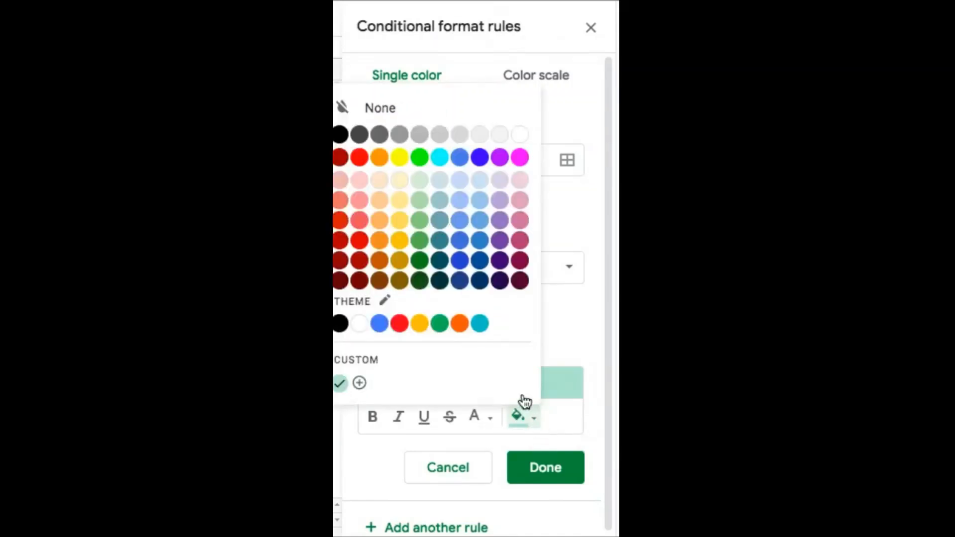
click(420, 158)
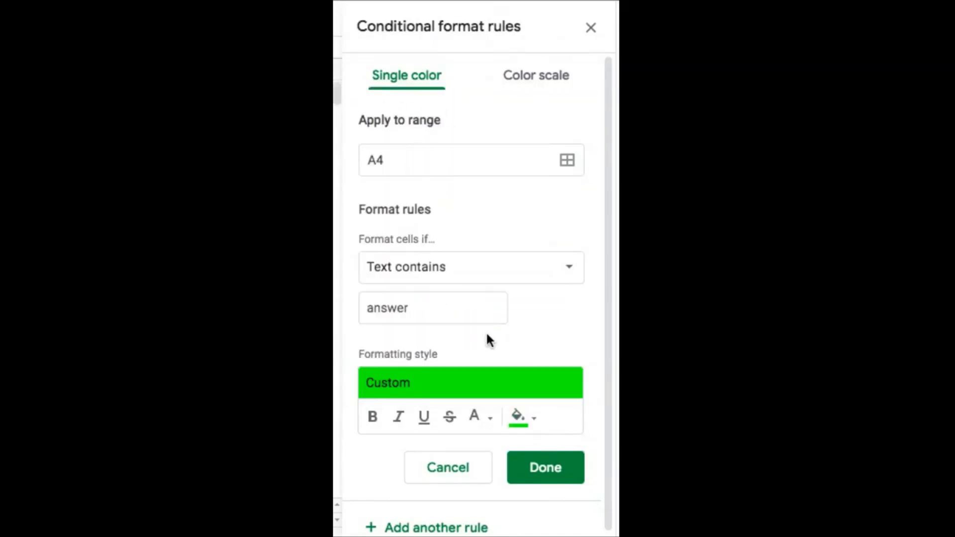
click(553, 469)
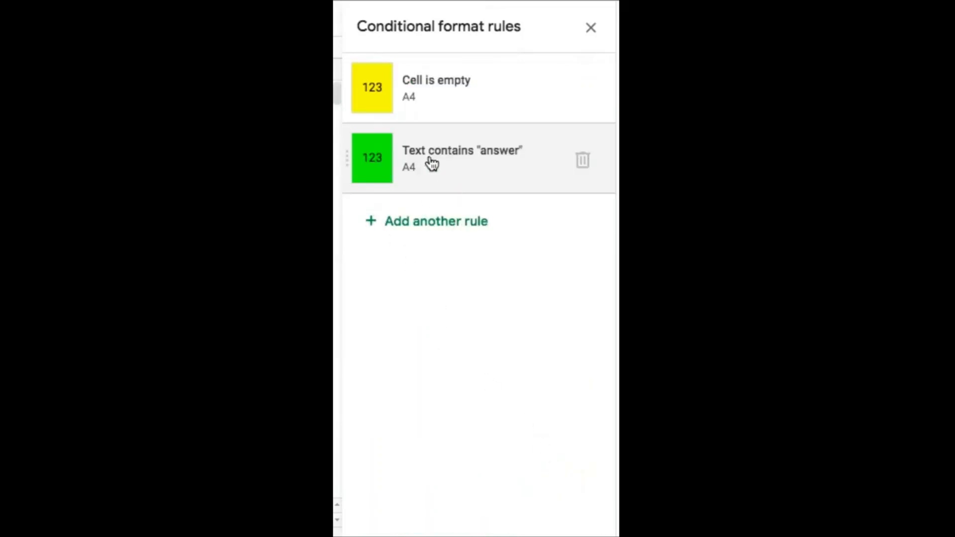
Step: Add a third conditional format rule to A4 that fills it red when its text does not contain "answer"
click(420, 227)
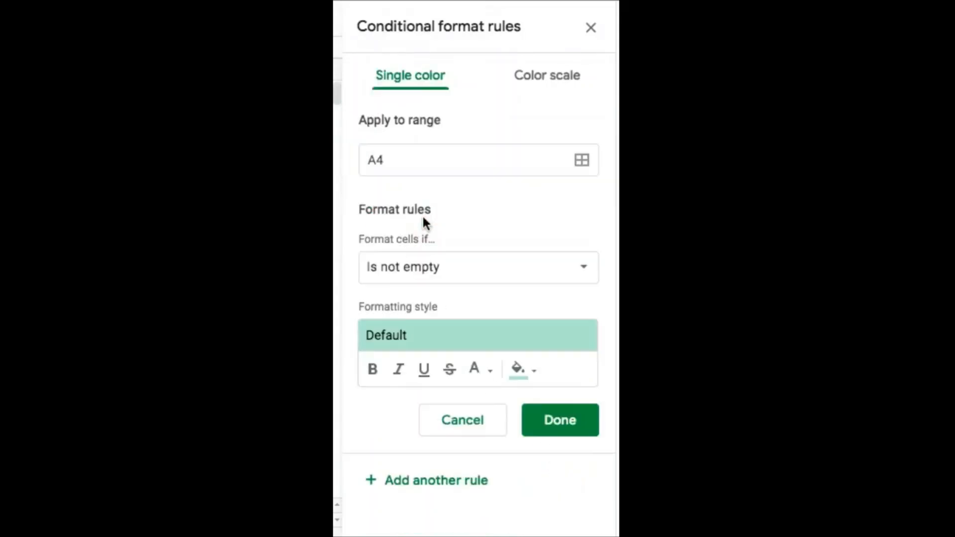
click(583, 276)
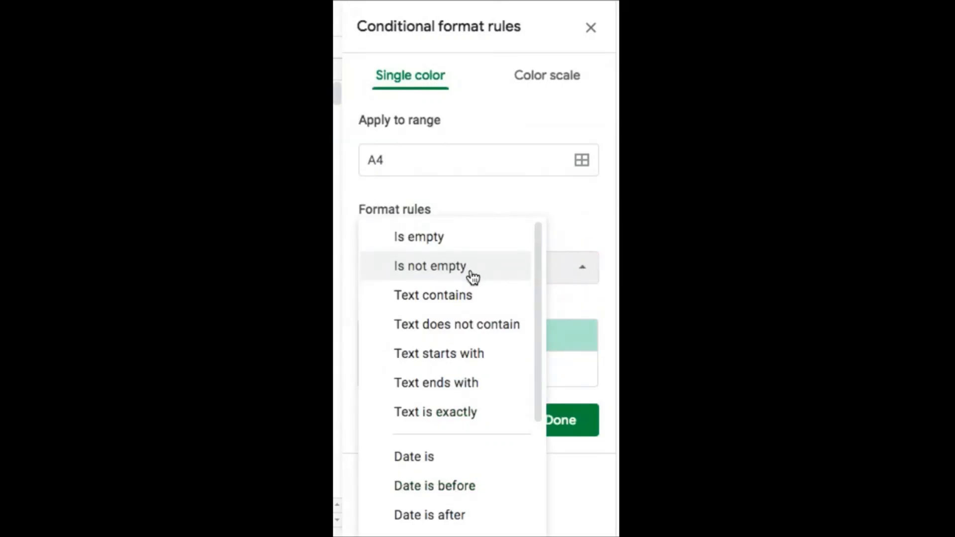
click(480, 335)
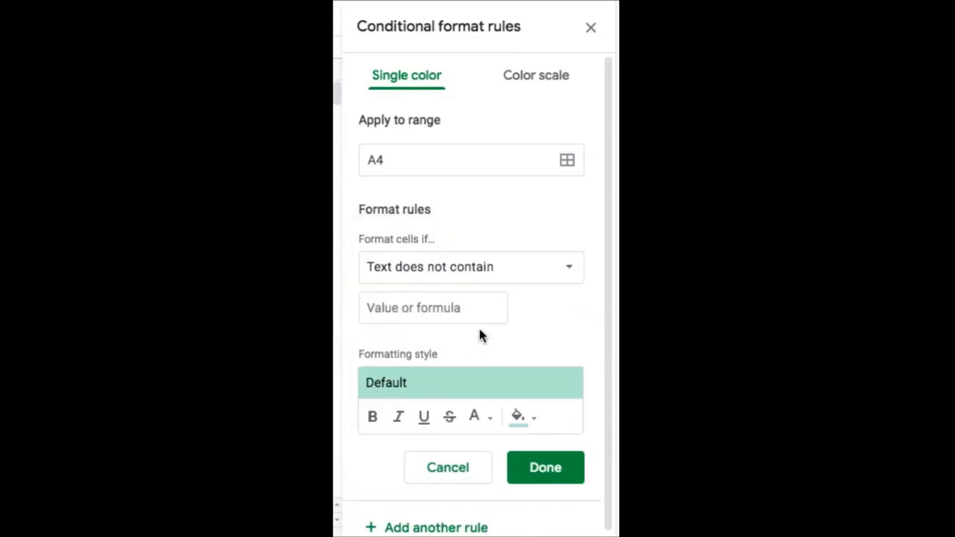
click(531, 420)
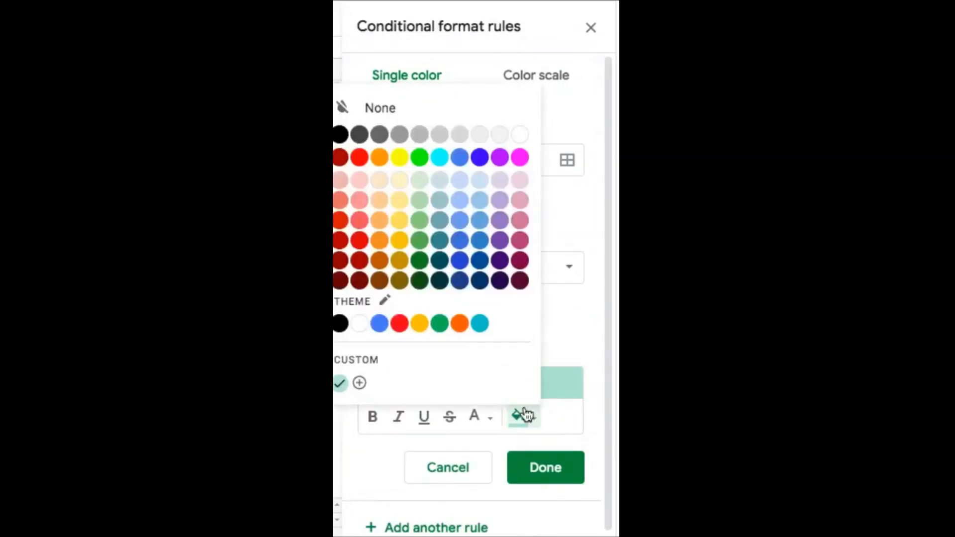
click(360, 158)
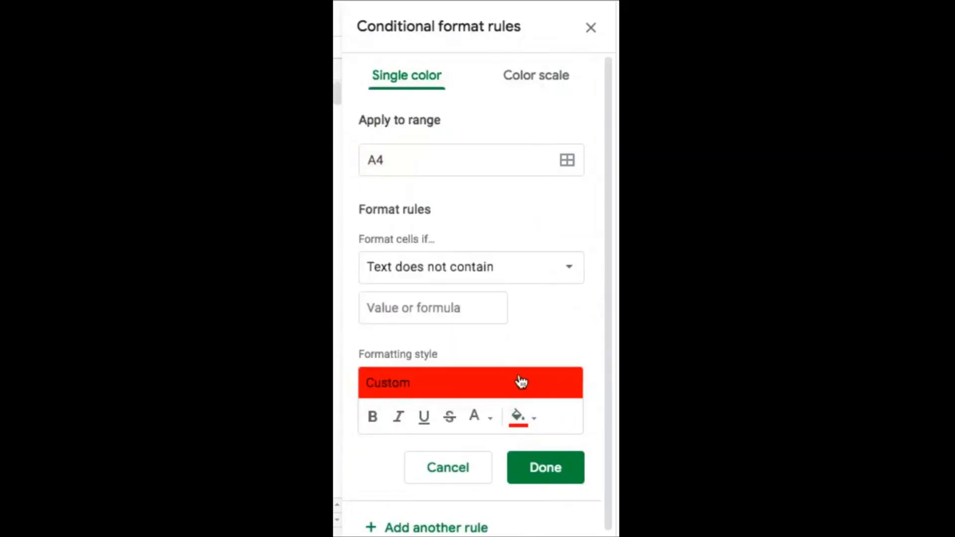
click(429, 307)
text(answ)
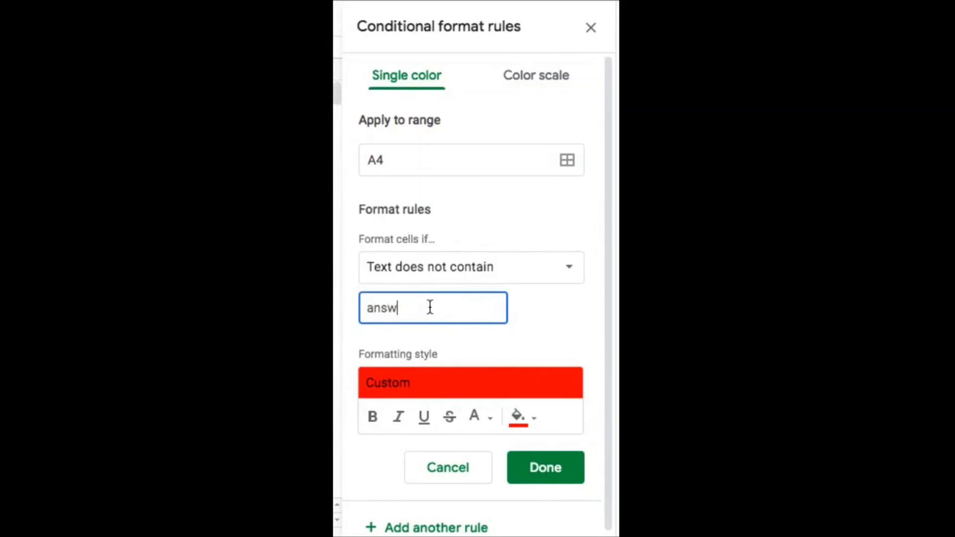
text(er)
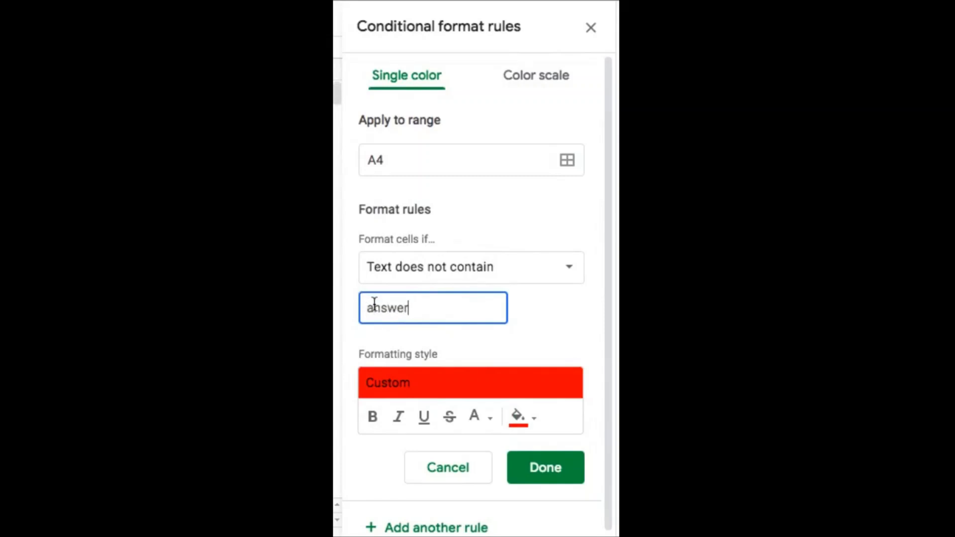
click(546, 468)
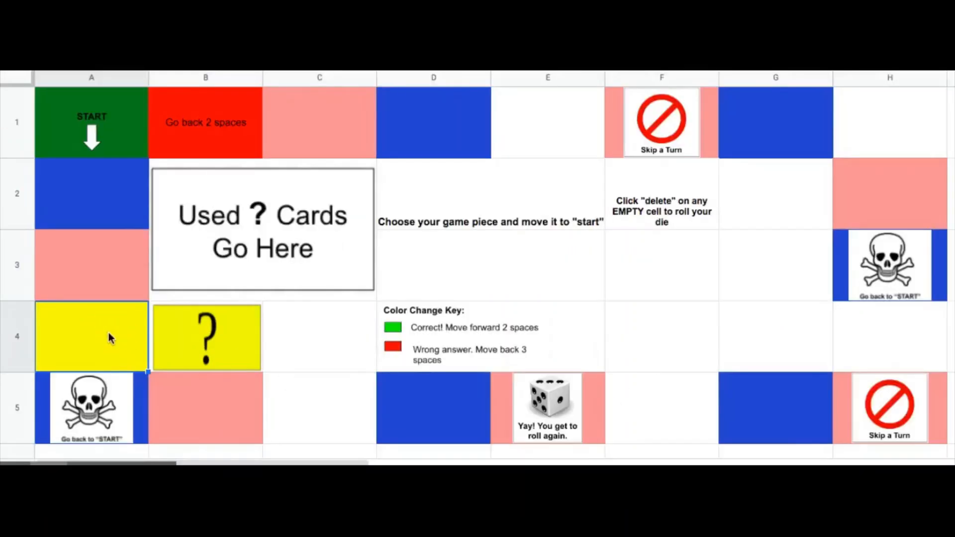
Step: Test A4's color rules by entering "answer" in the cell and replacing it with "wrong"
double_click(109, 332)
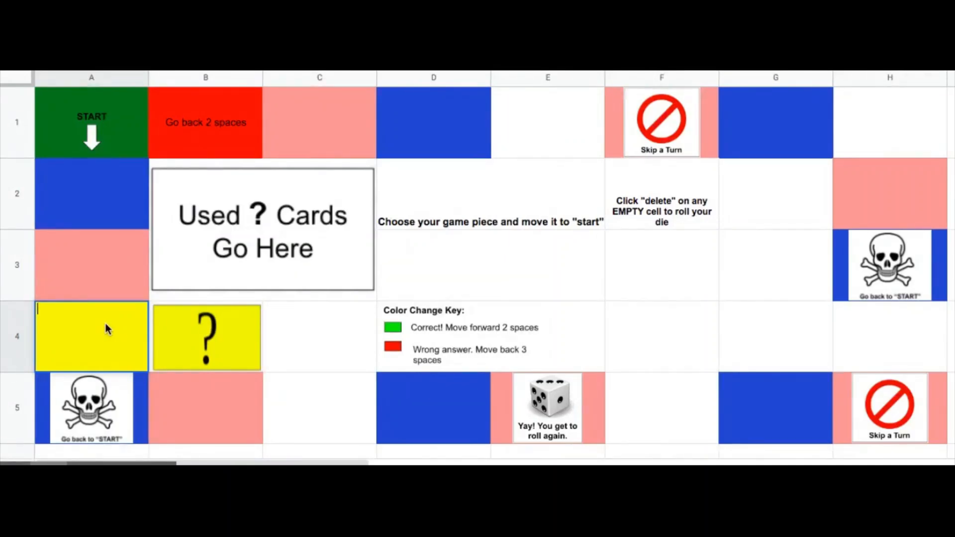
text(asnwer)
click(304, 350)
click(61, 349)
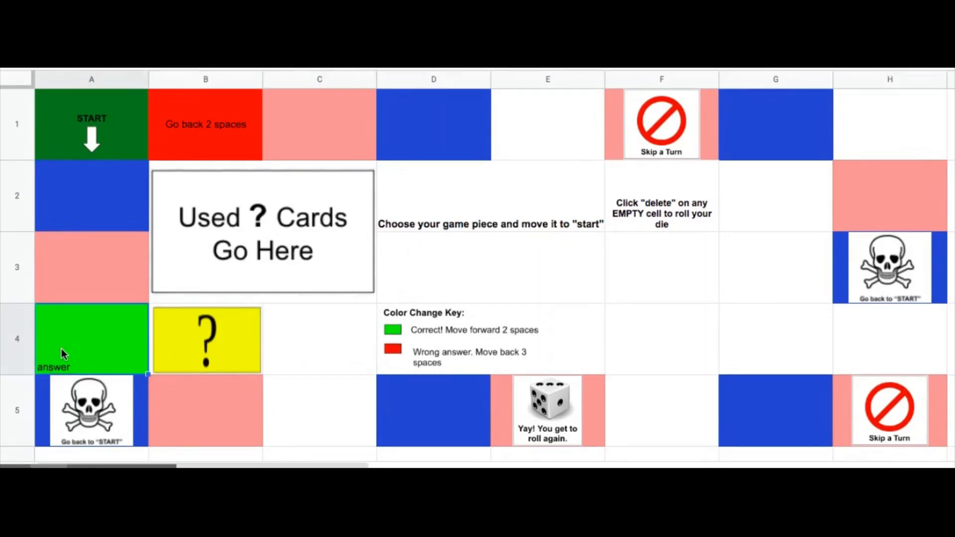
double_click(80, 366)
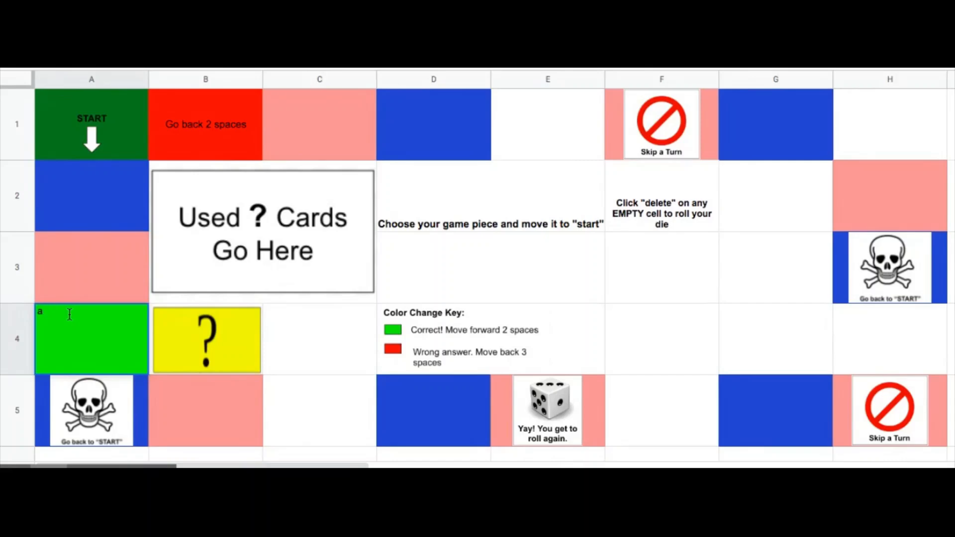
text(wrong)
key(Return)
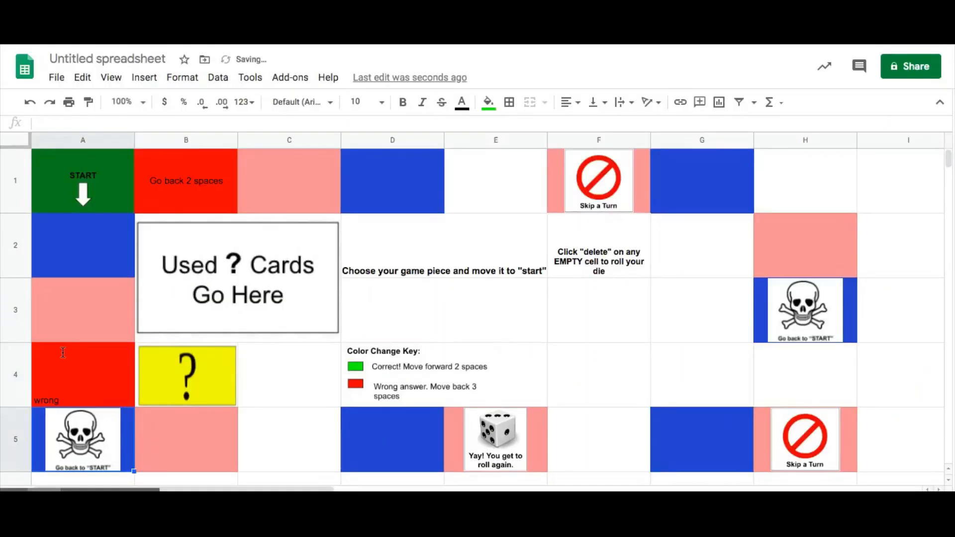
Step: Set the text in cell A4 to font size 24 and center it horizontally
click(113, 394)
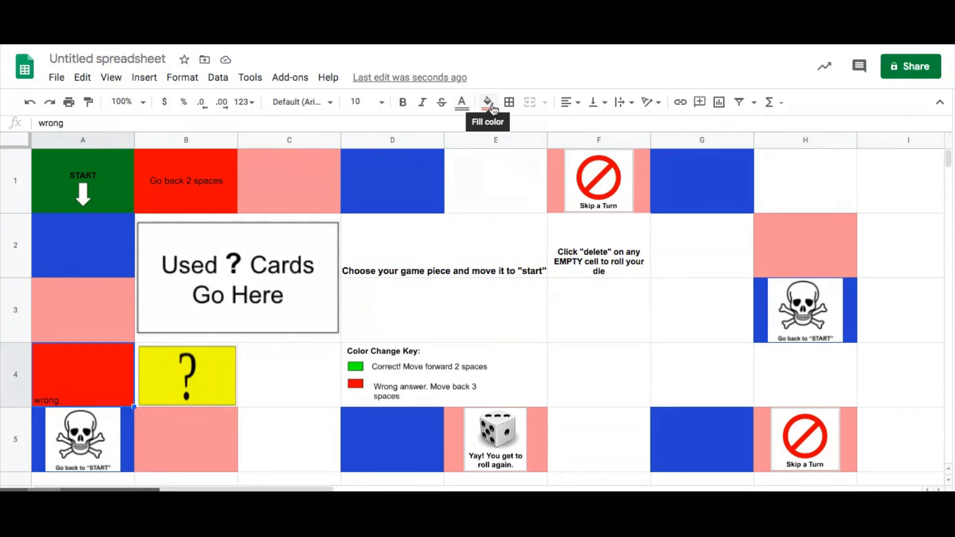
click(381, 102)
click(360, 290)
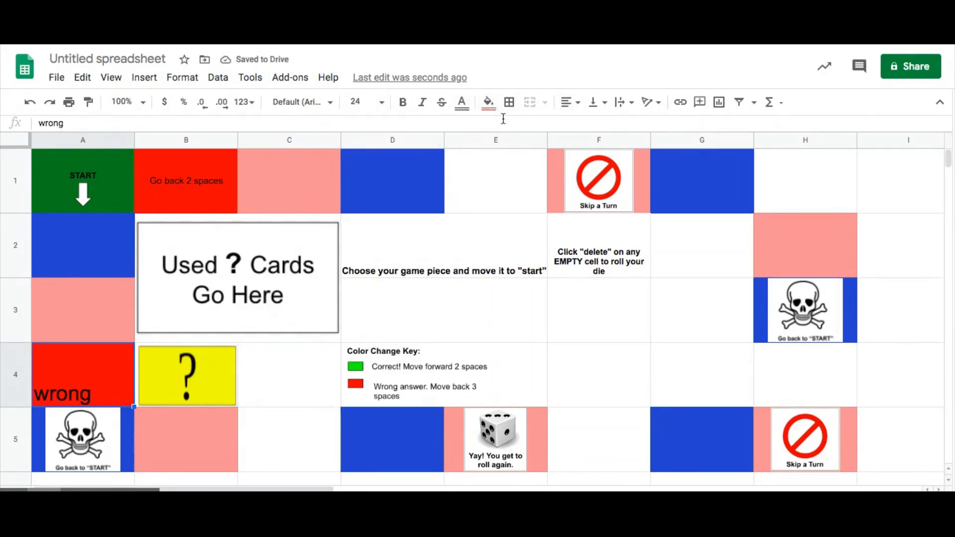
click(576, 106)
click(588, 127)
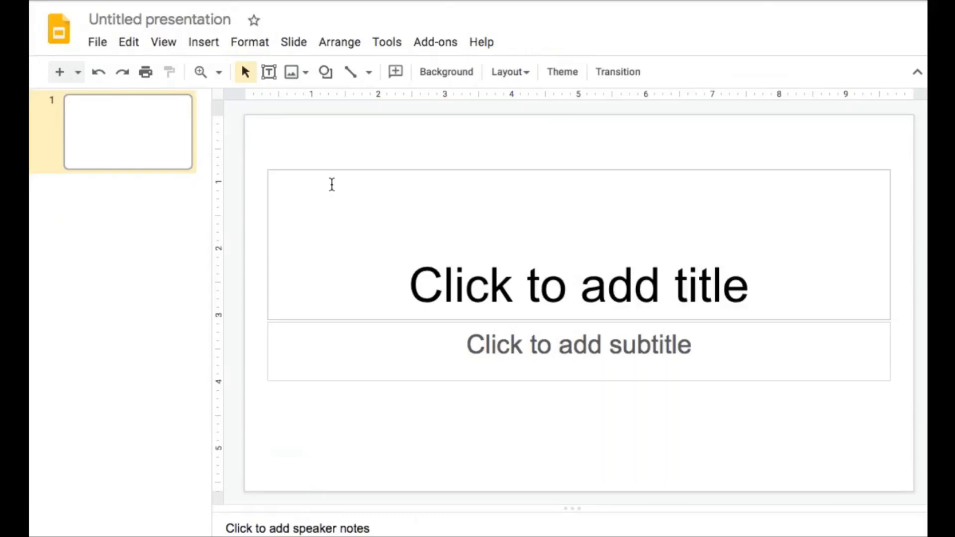
Step: In the untitled Google Slides presentation, apply the blank layout to the first slide
click(332, 185)
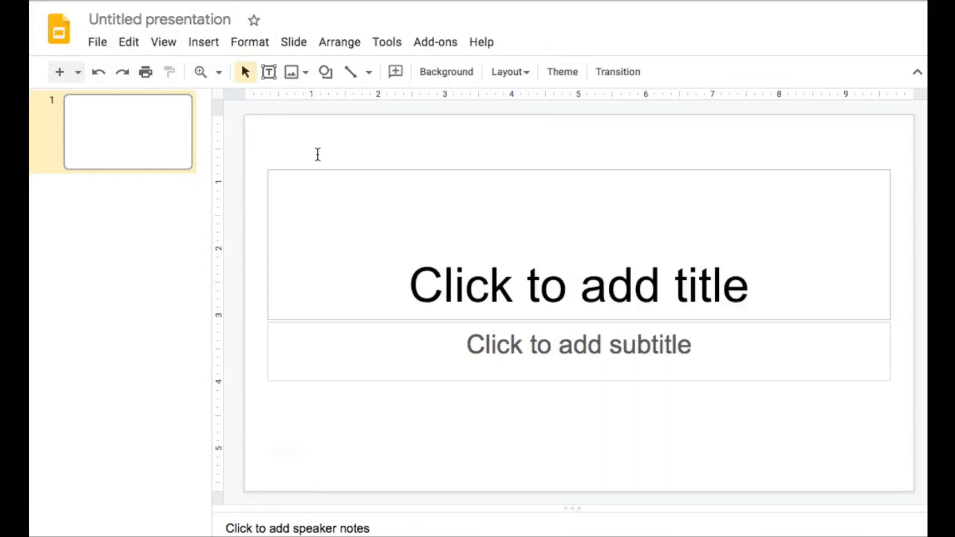
click(287, 45)
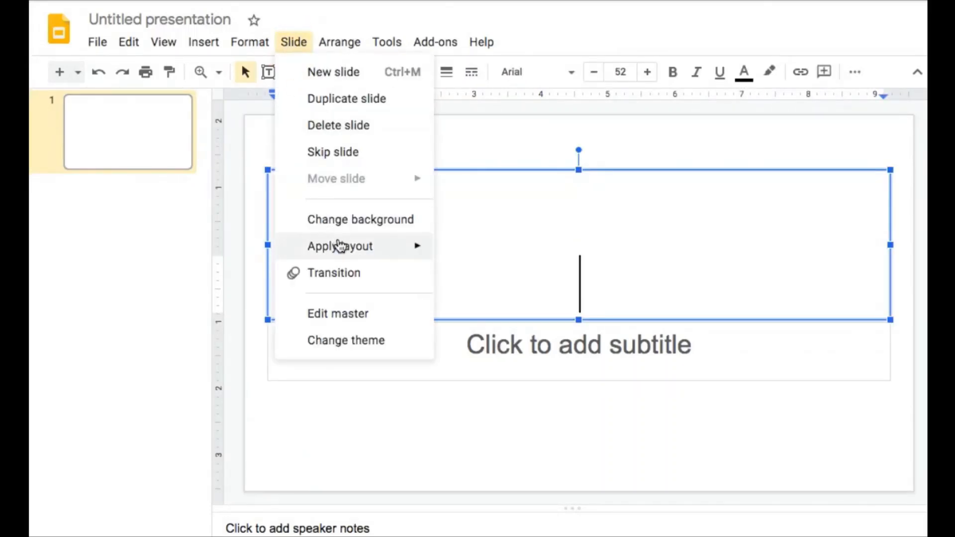
mouse_move(363, 245)
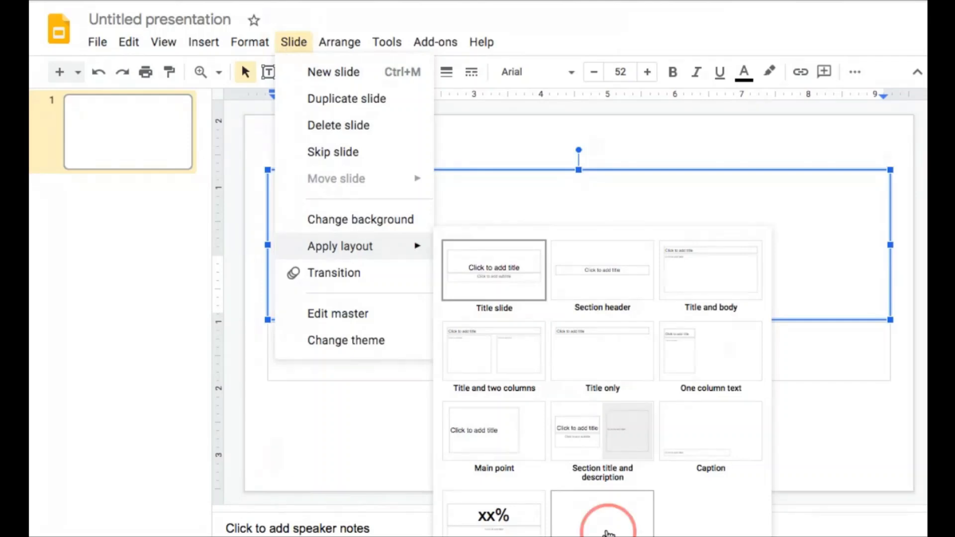
click(606, 528)
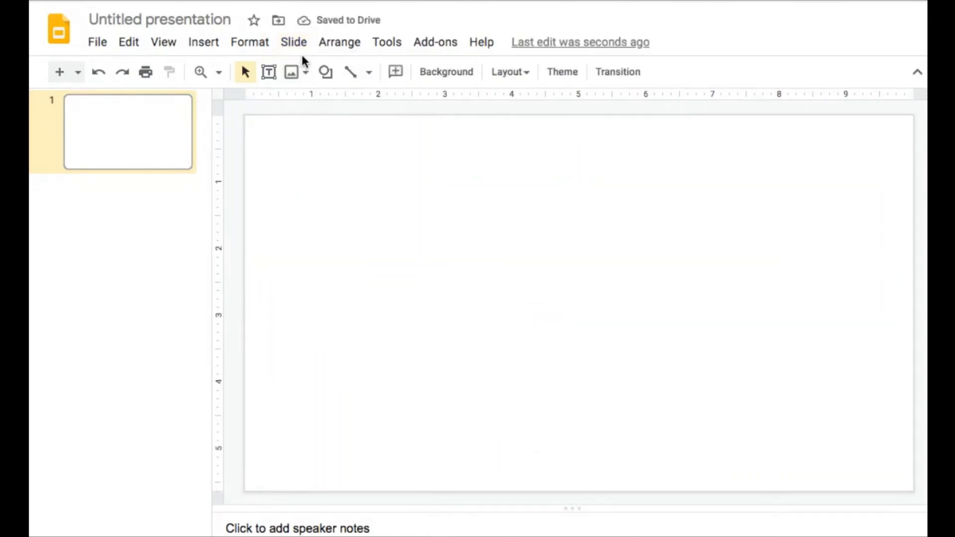
Step: Insert the YouTube video "apple falling from tree" on the blank slide by searching for its link
click(204, 43)
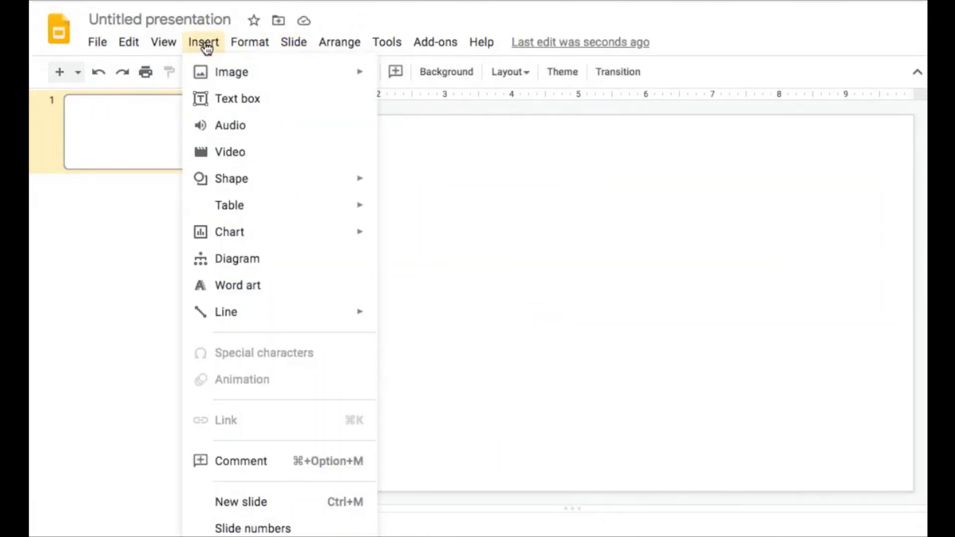
click(245, 155)
click(368, 172)
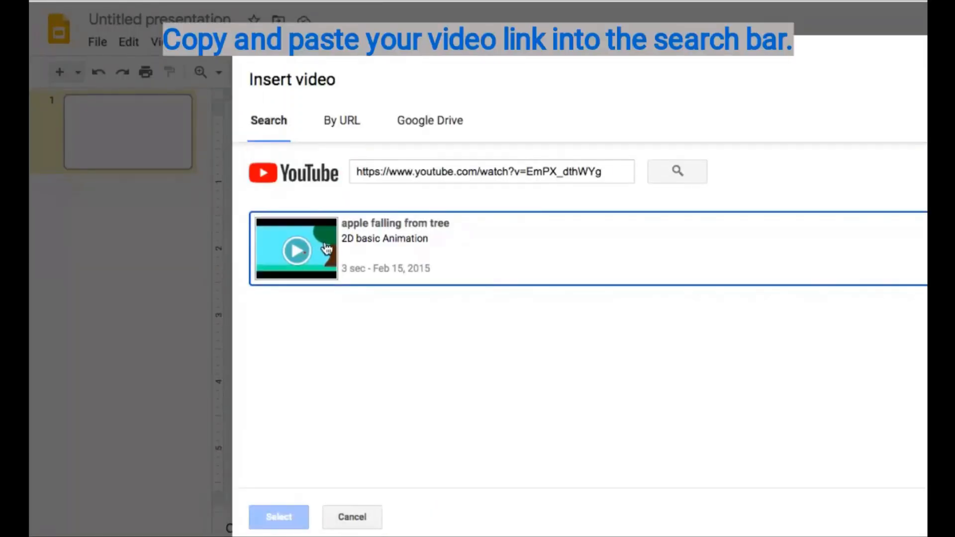
click(323, 248)
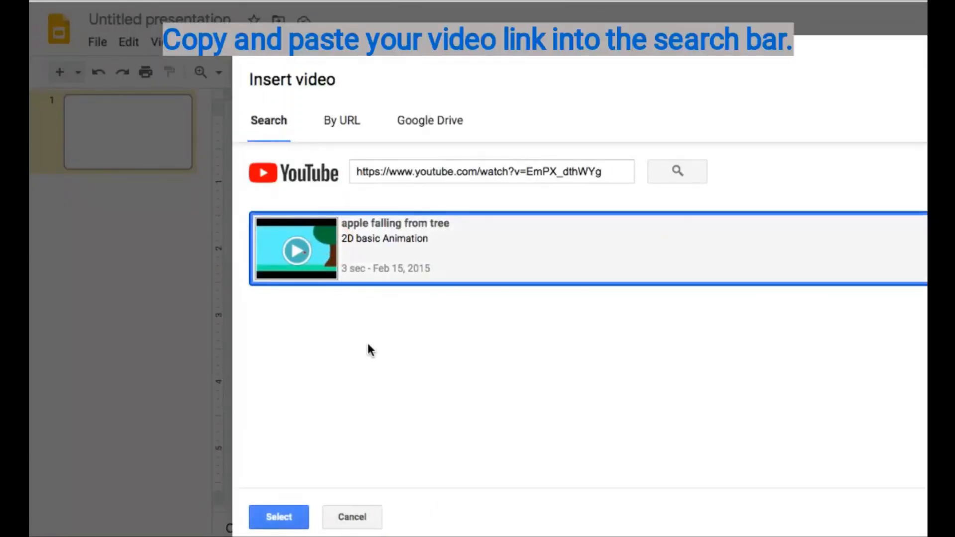
click(288, 516)
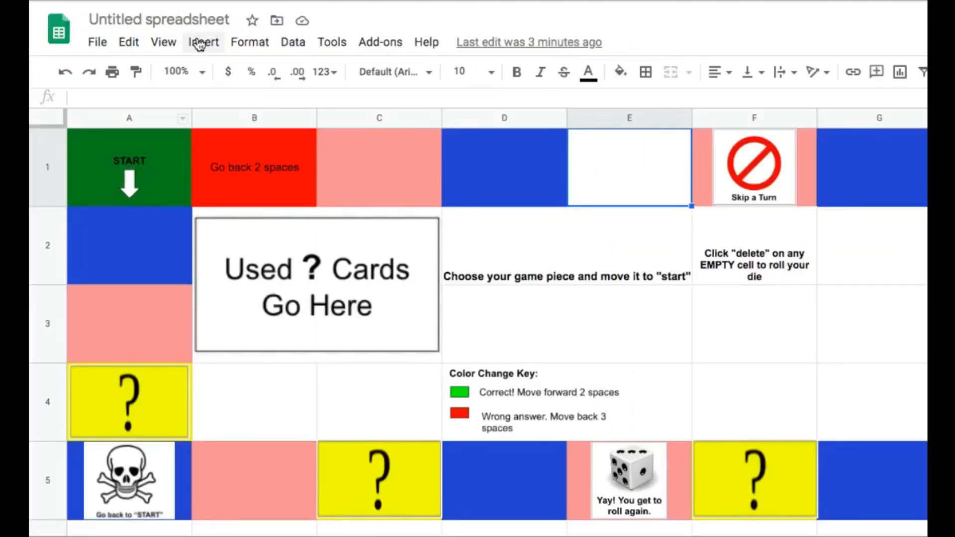
Step: Switch to the game board spreadsheet, create a new drawing and paste the copied apple video into it
click(200, 45)
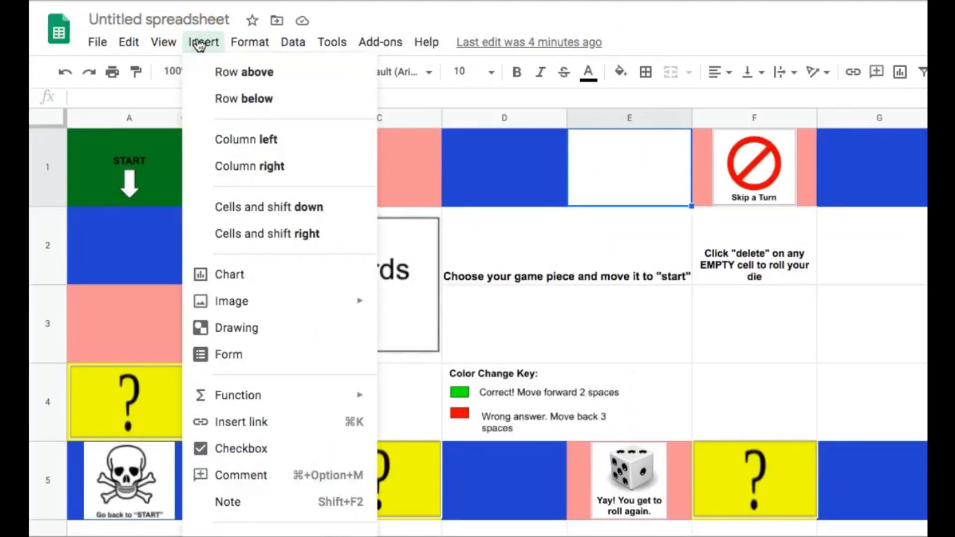
click(234, 331)
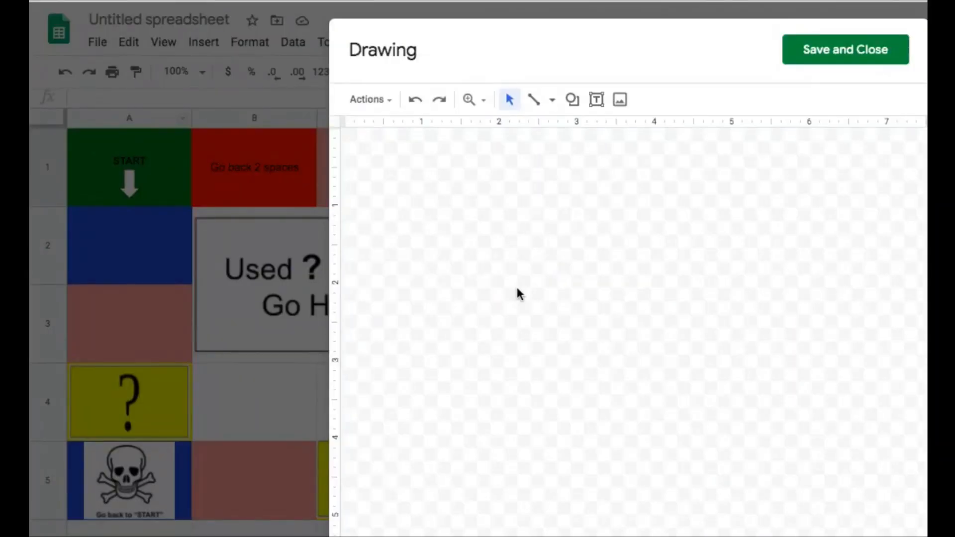
click(536, 235)
key(ctrl+v)
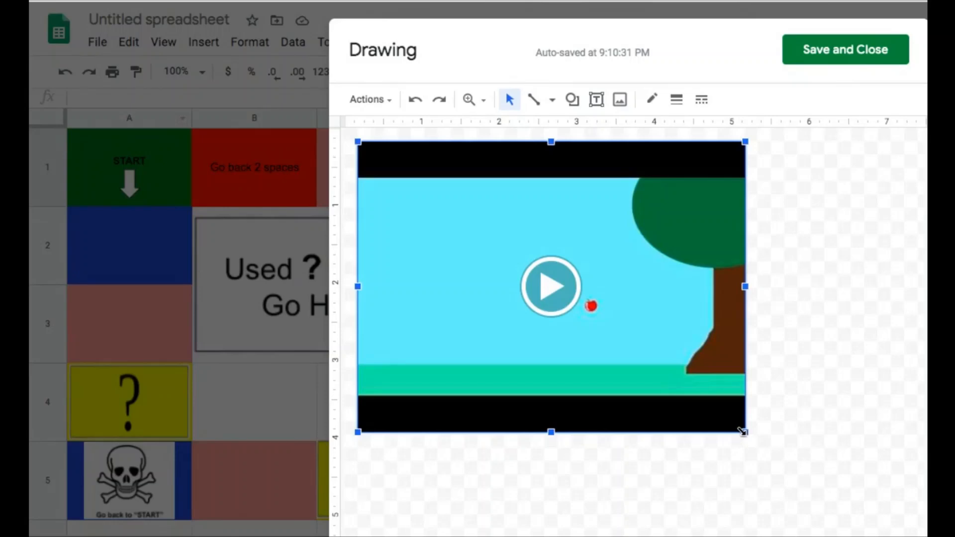
Step: Shrink the video proportionally to about 3.8 inches wide and move it toward the middle of the drawing, leaving room above for the question text
drag(745, 432, 596, 365)
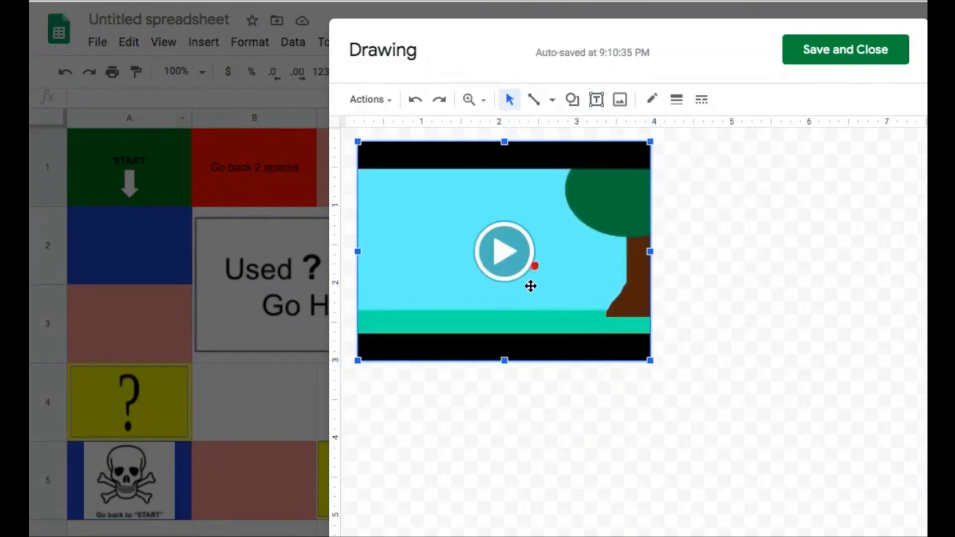
drag(579, 264, 671, 270)
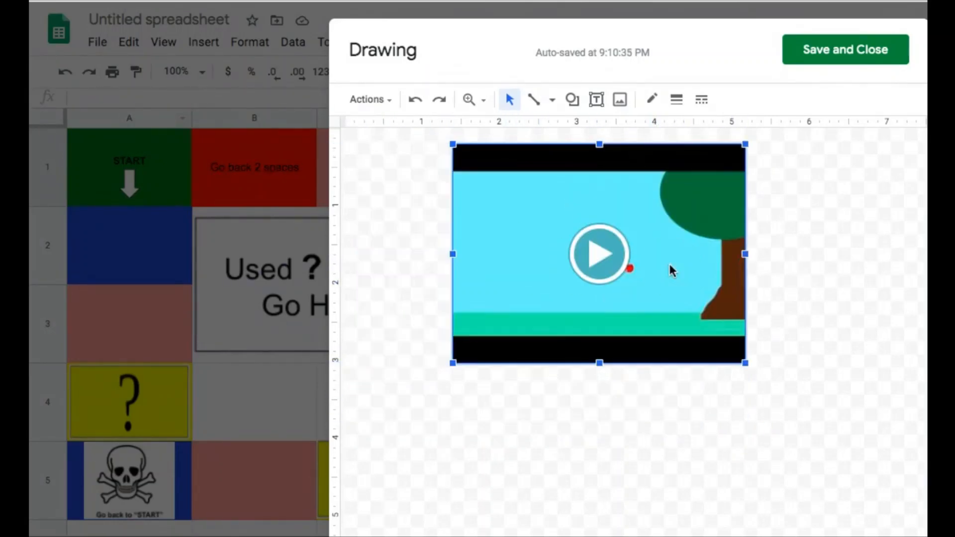
drag(658, 232, 699, 310)
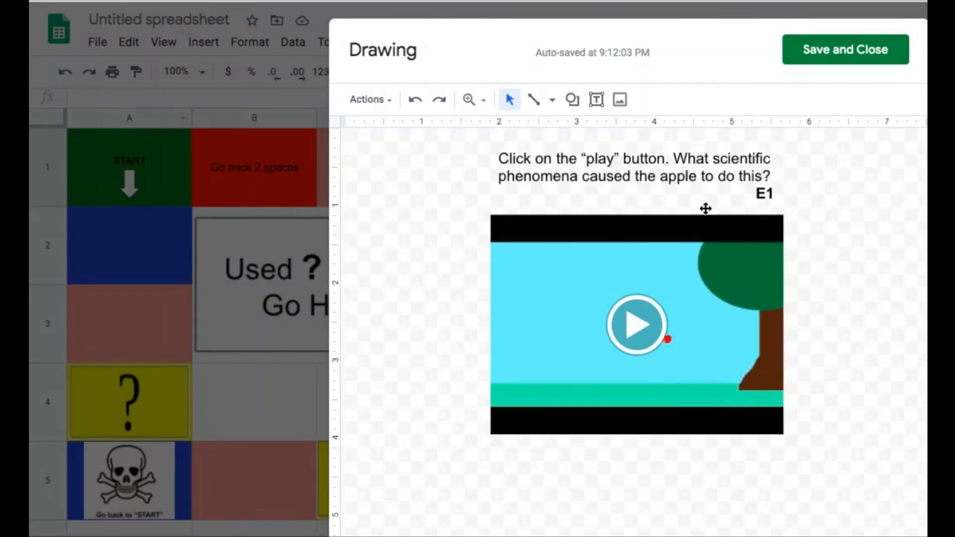
Step: Play the embedded apple video inside the drawing to check that it works
click(640, 329)
click(640, 329)
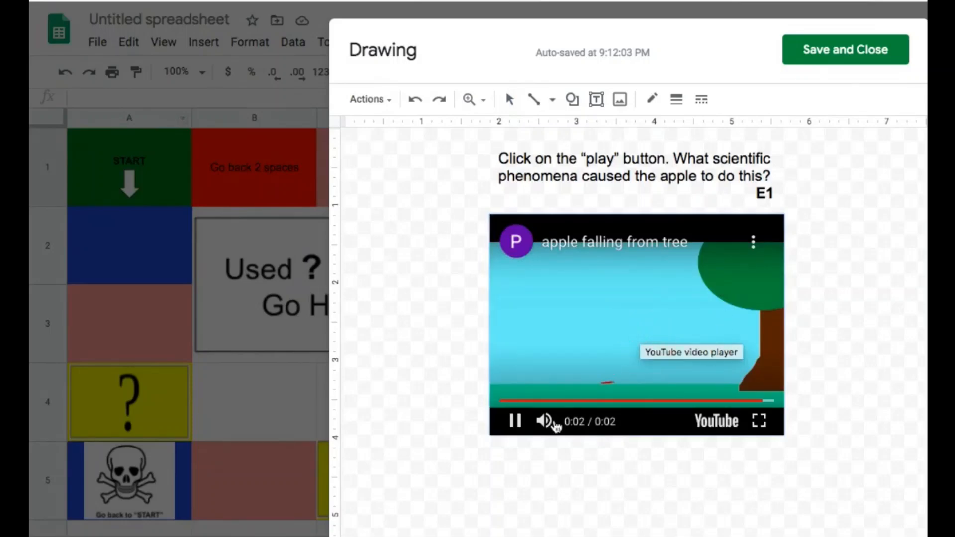
click(786, 424)
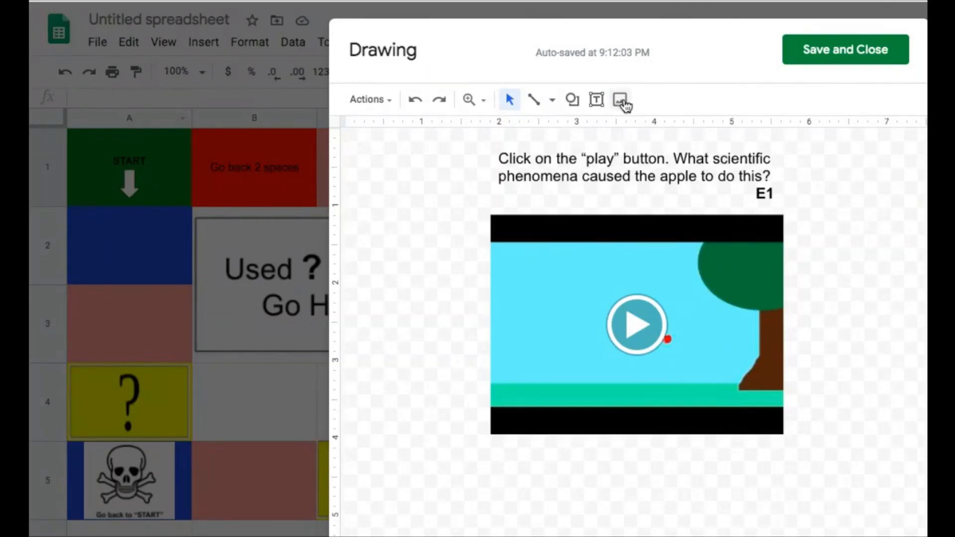
Step: Upload the yellow question-mark card image into the drawing and move and resize it to cover the question and video
click(620, 100)
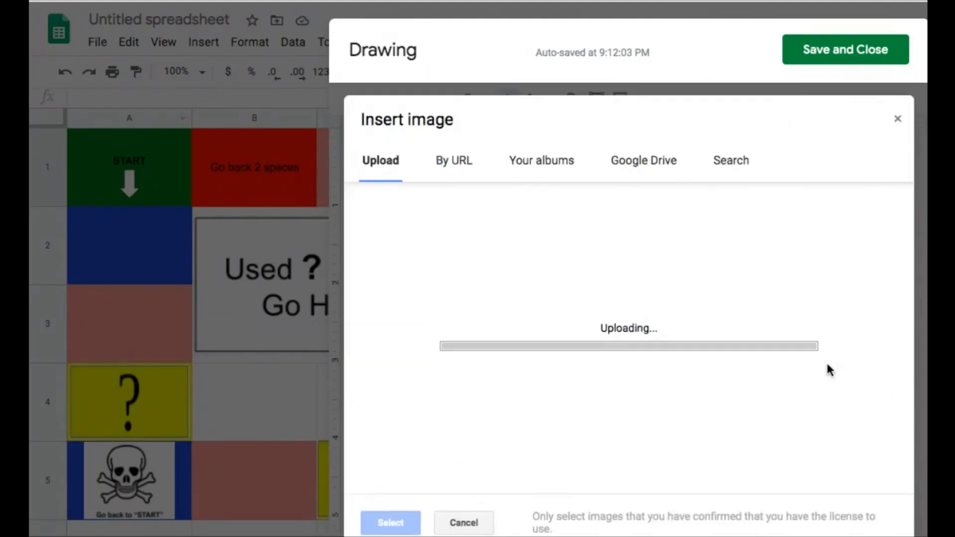
drag(542, 470, 734, 477)
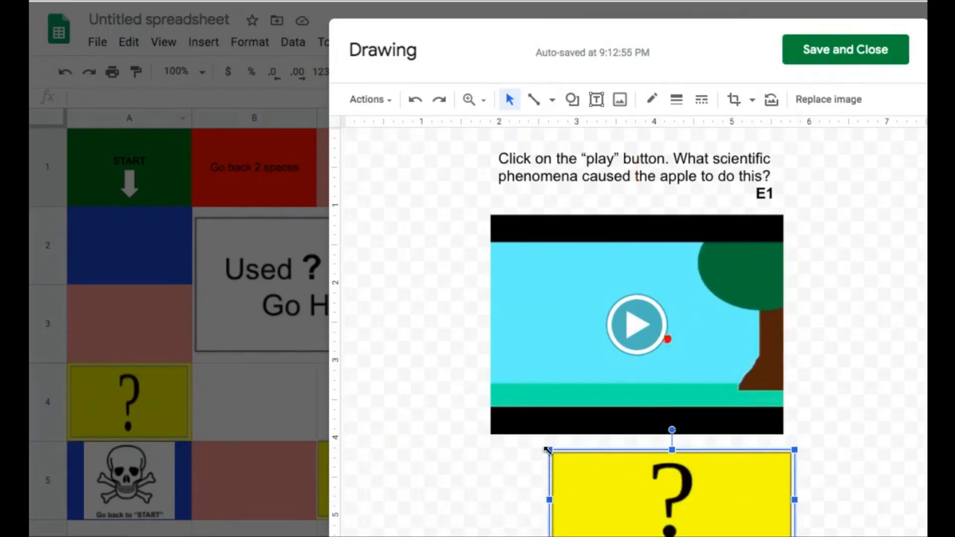
mouse_move(550, 450)
mouse_down()
mouse_move(512, 429)
mouse_move(492, 373)
mouse_move(514, 362)
mouse_move(549, 397)
mouse_move(571, 394)
mouse_move(584, 417)
mouse_up()
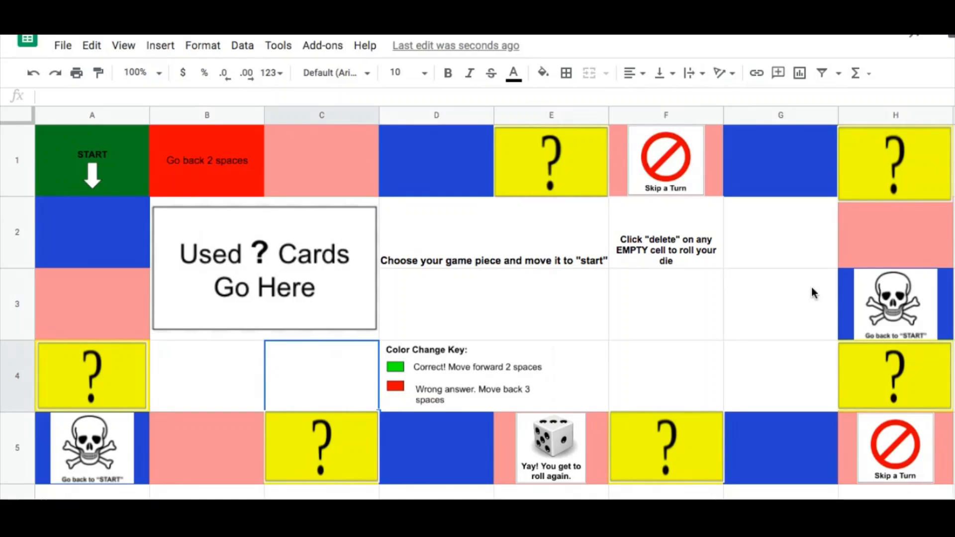
Step: For the merged cell D3:E3, start inserting an image over cells and search Google Images for "transparent games pieces"
click(461, 320)
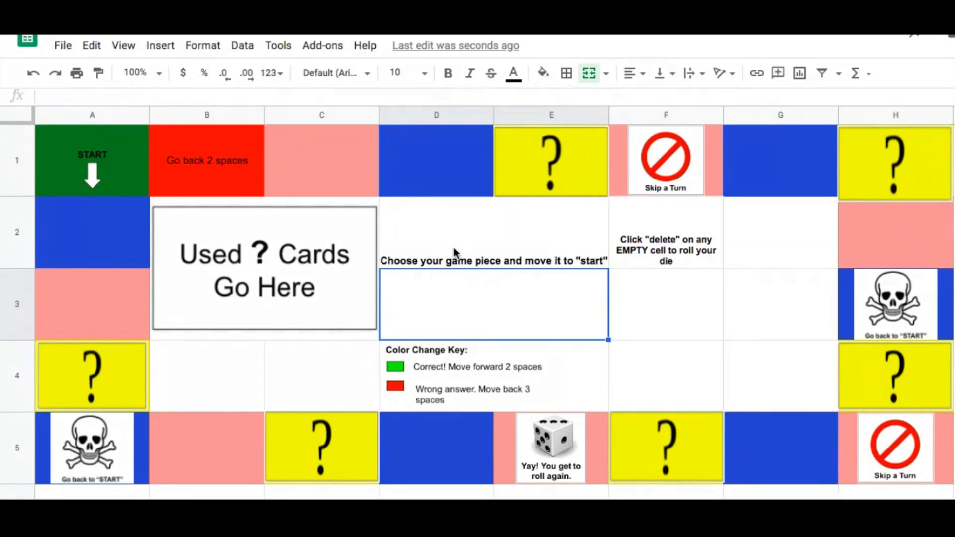
click(156, 48)
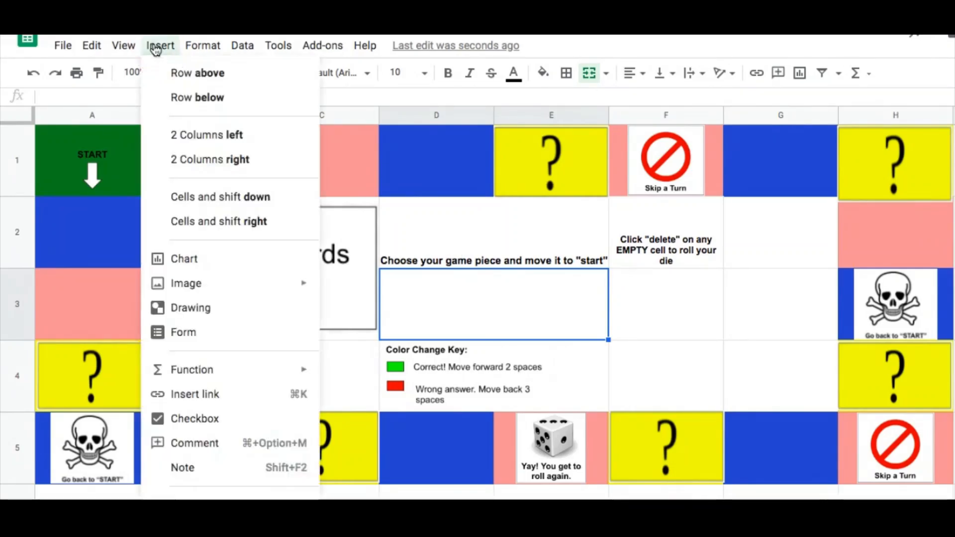
mouse_move(207, 282)
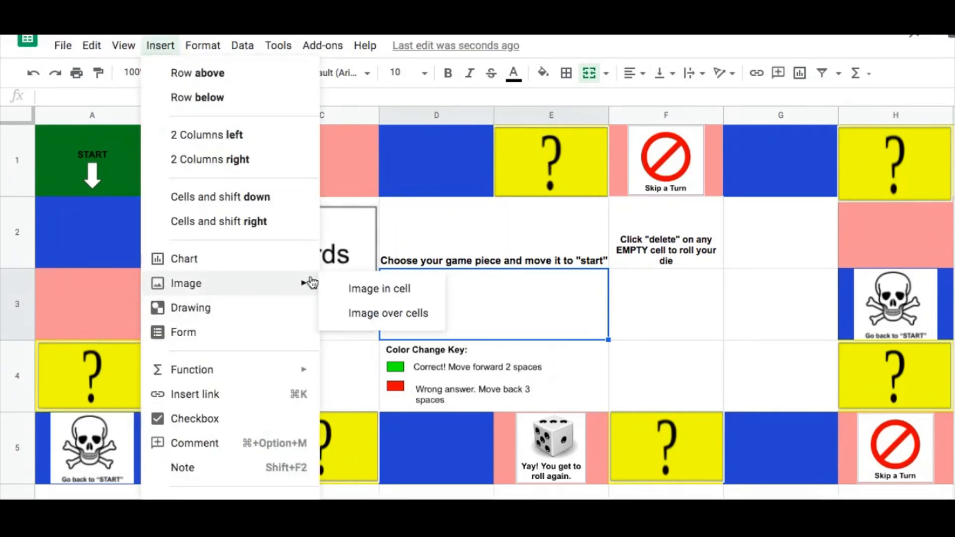
click(373, 314)
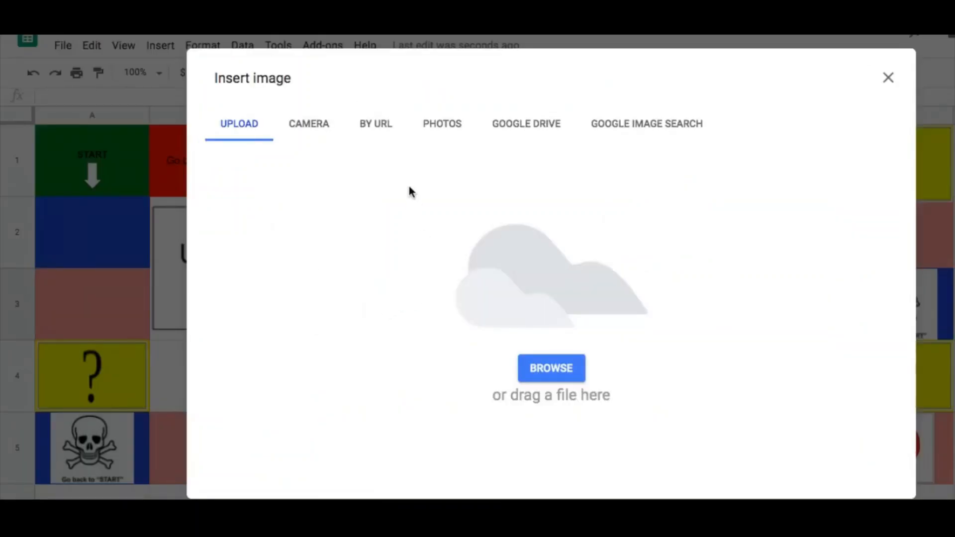
click(648, 131)
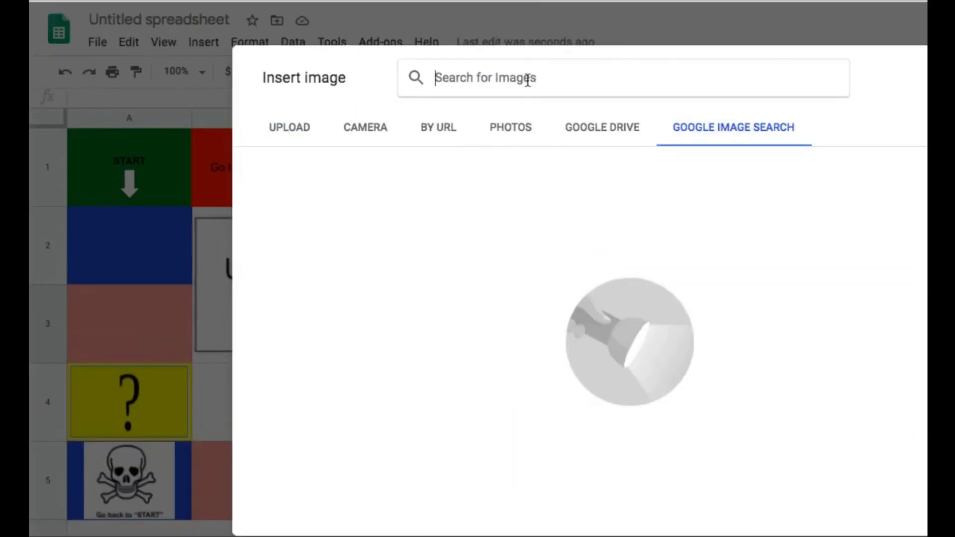
text(transparent games pieces)
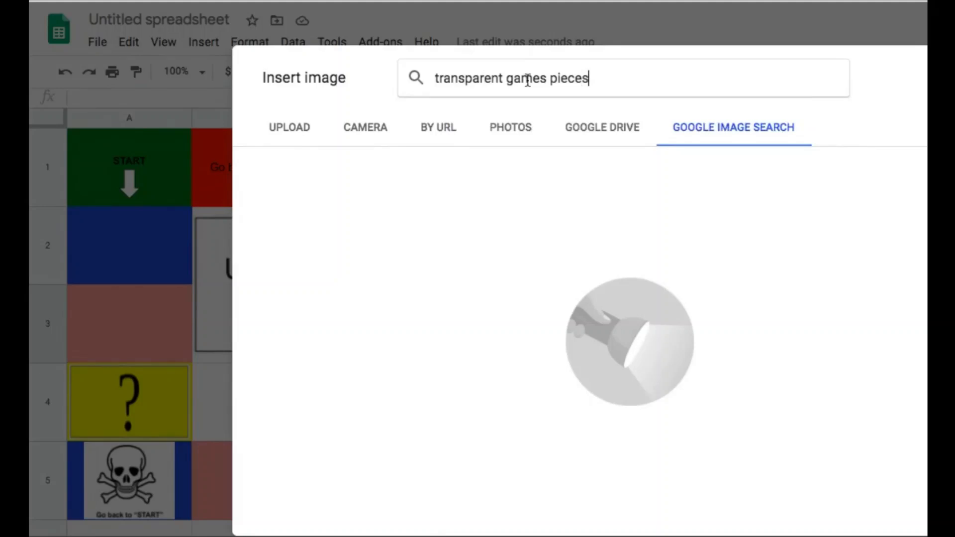
key(Return)
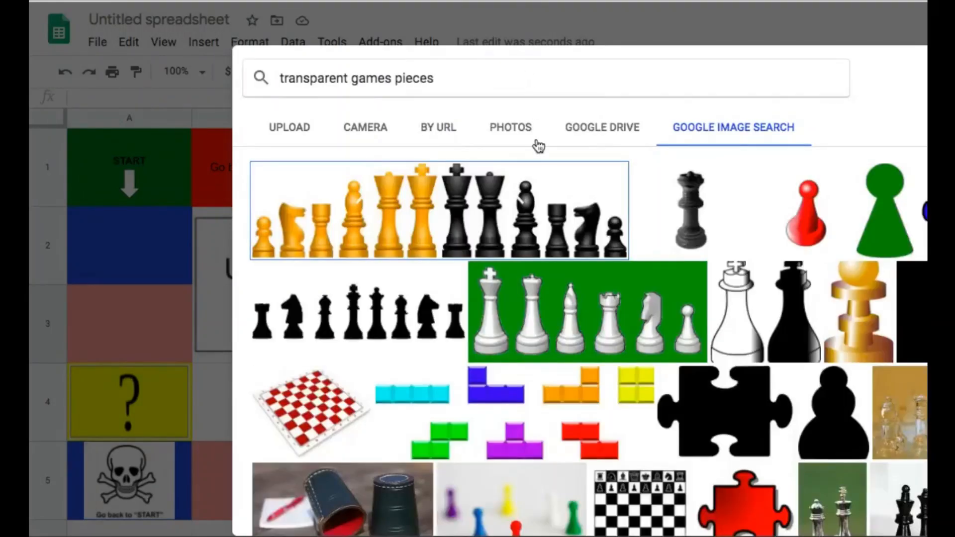
scroll(576, 241, down, 1)
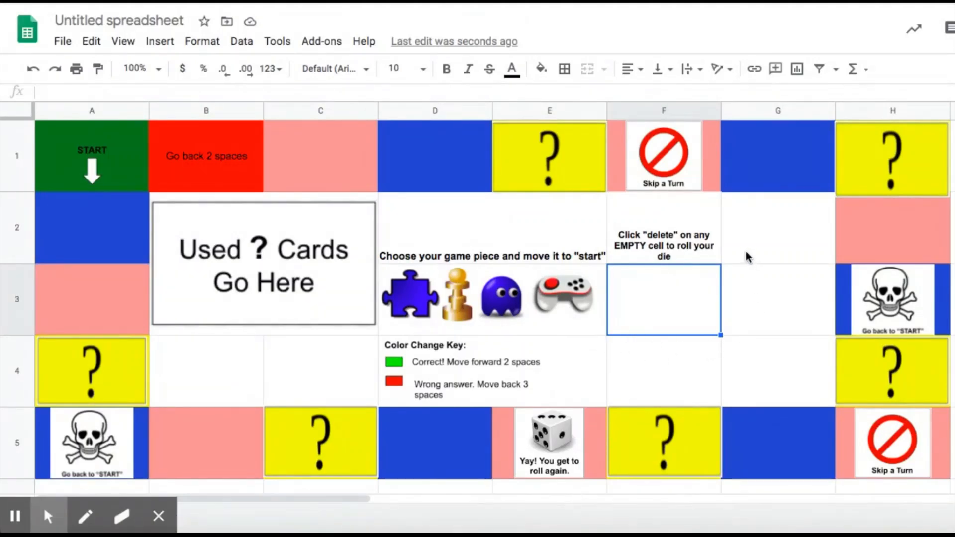
Step: Add a second sheet to the spreadsheet for the dice images
click(158, 516)
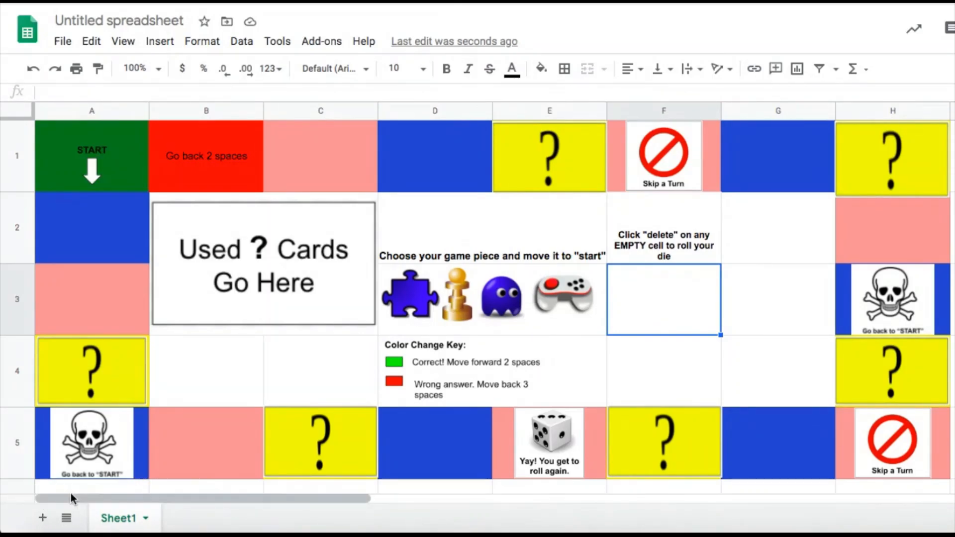
click(43, 519)
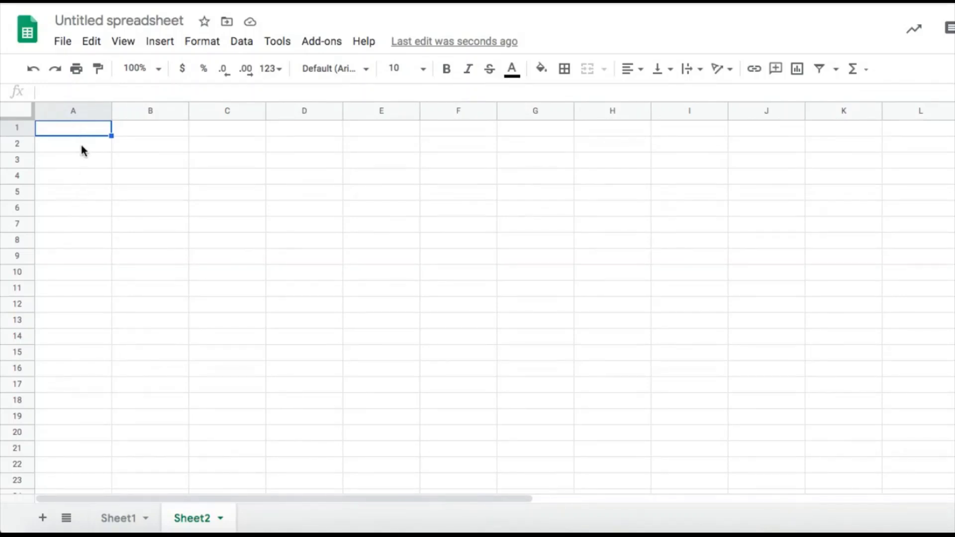
Step: Insert the first black one-dot die image from a Google image search for "dice 1" into cell A1 of Sheet2
click(164, 44)
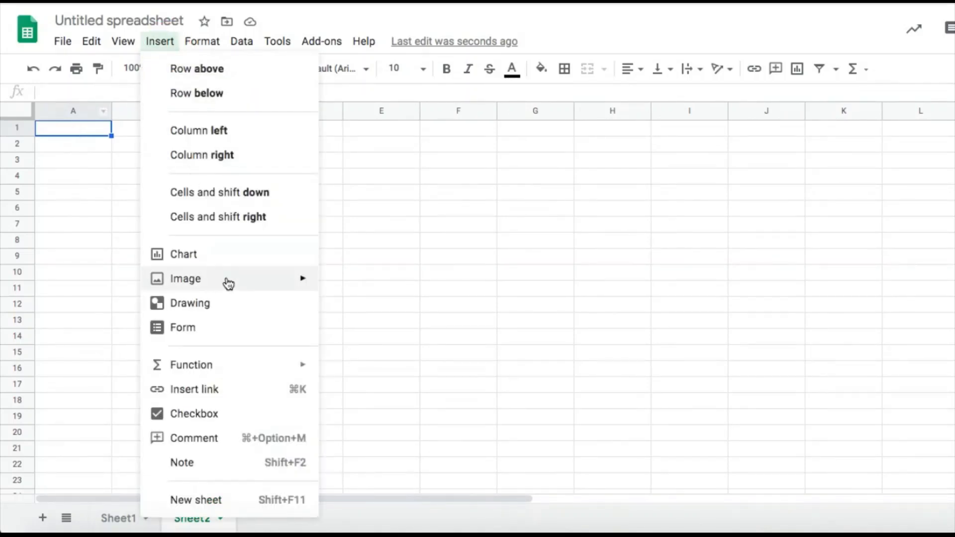
mouse_move(228, 284)
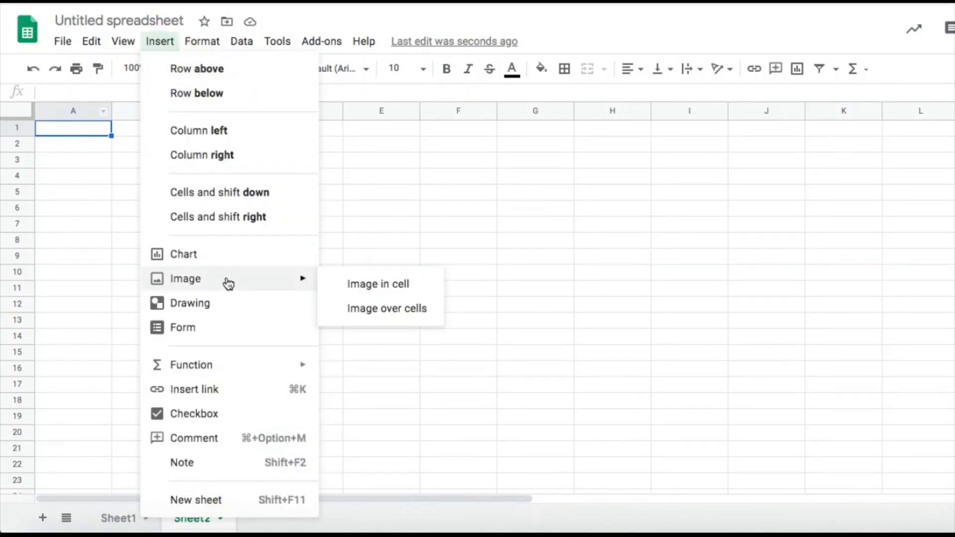
click(374, 288)
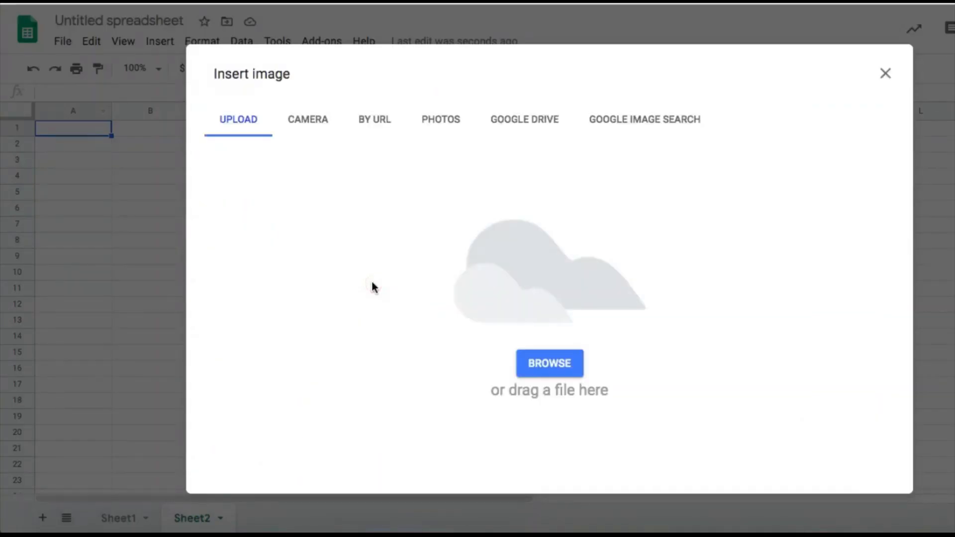
click(640, 124)
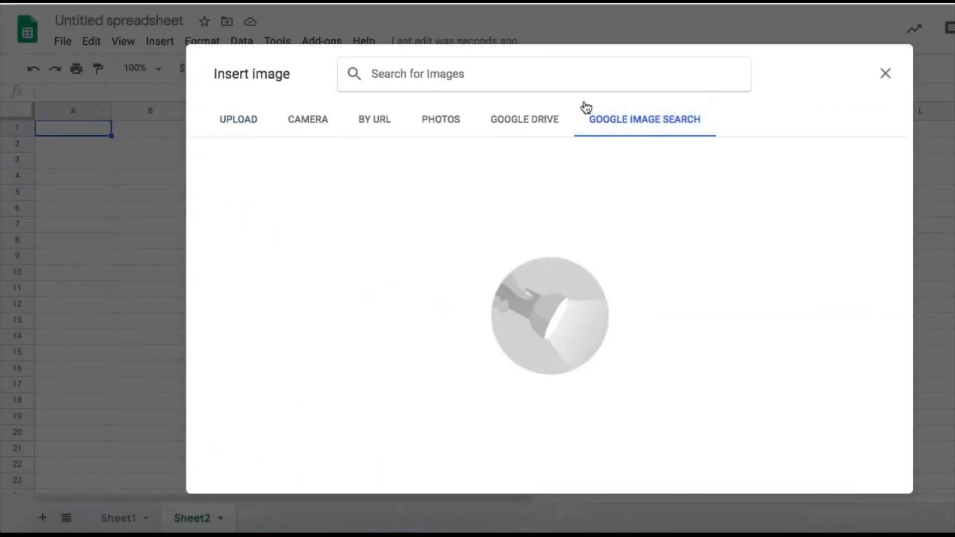
text(dic)
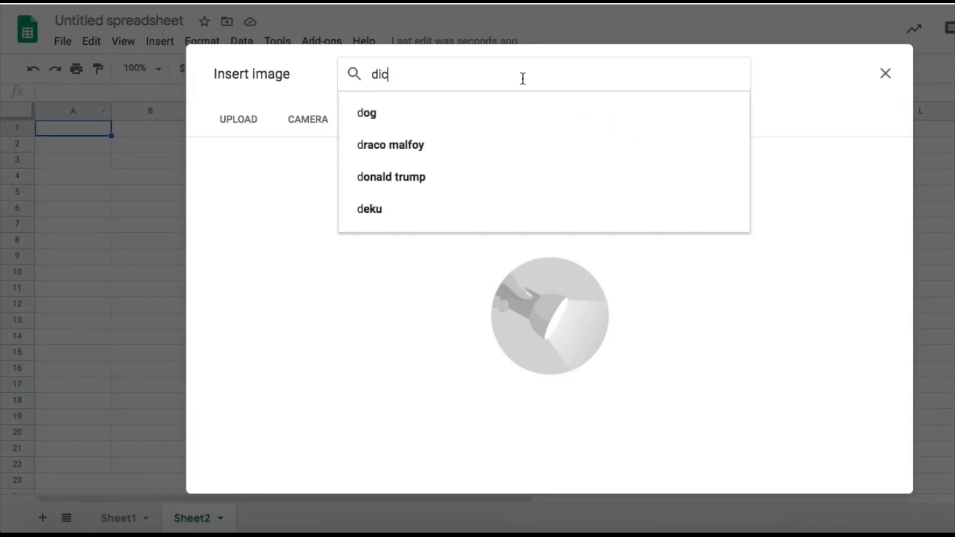
text(e 1)
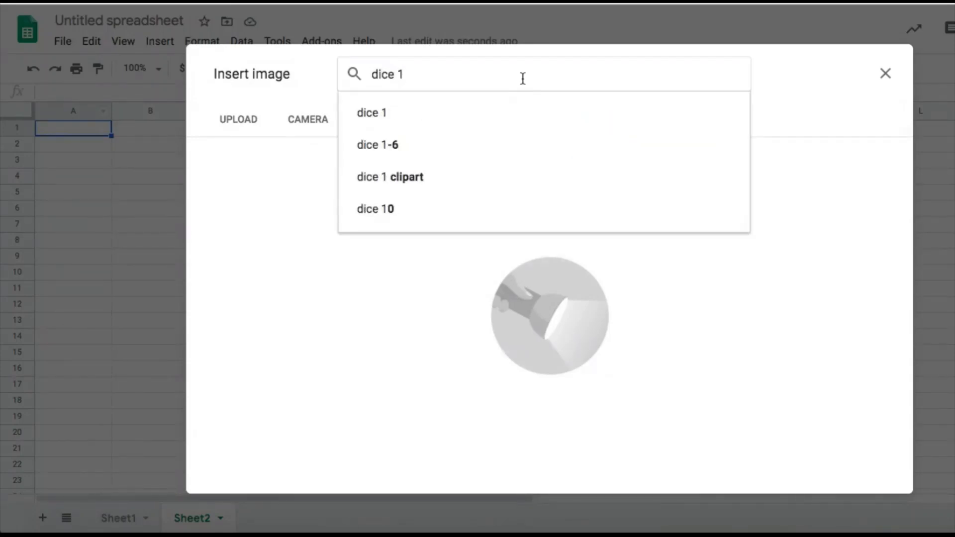
key(Return)
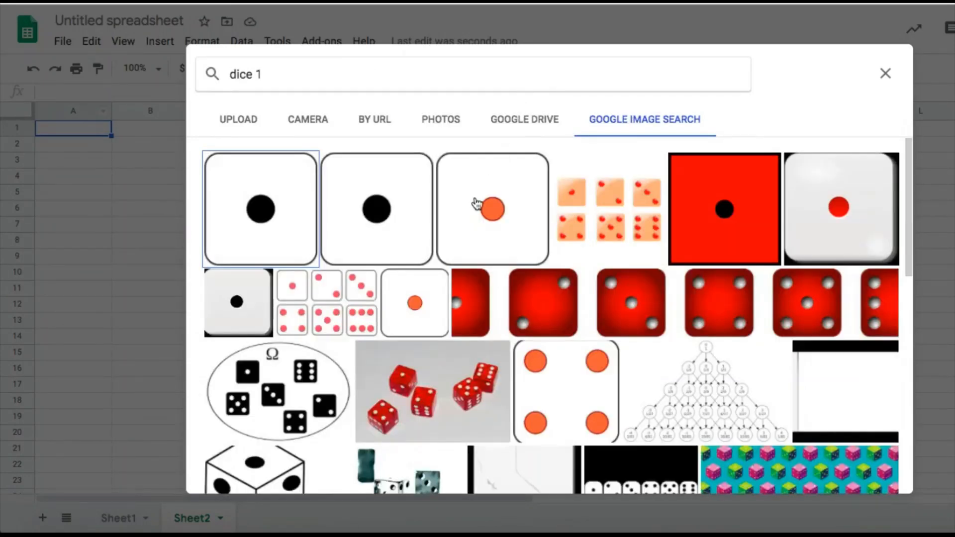
click(297, 217)
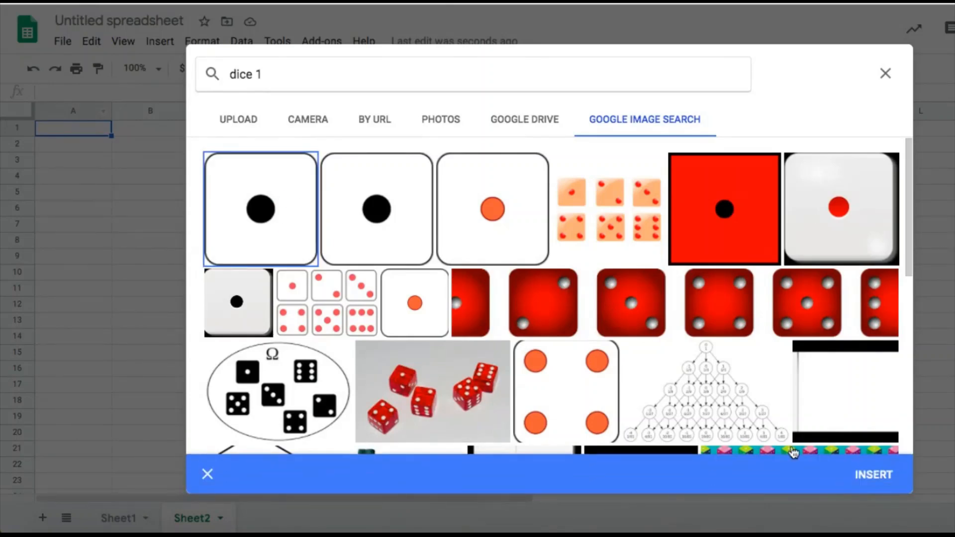
click(872, 476)
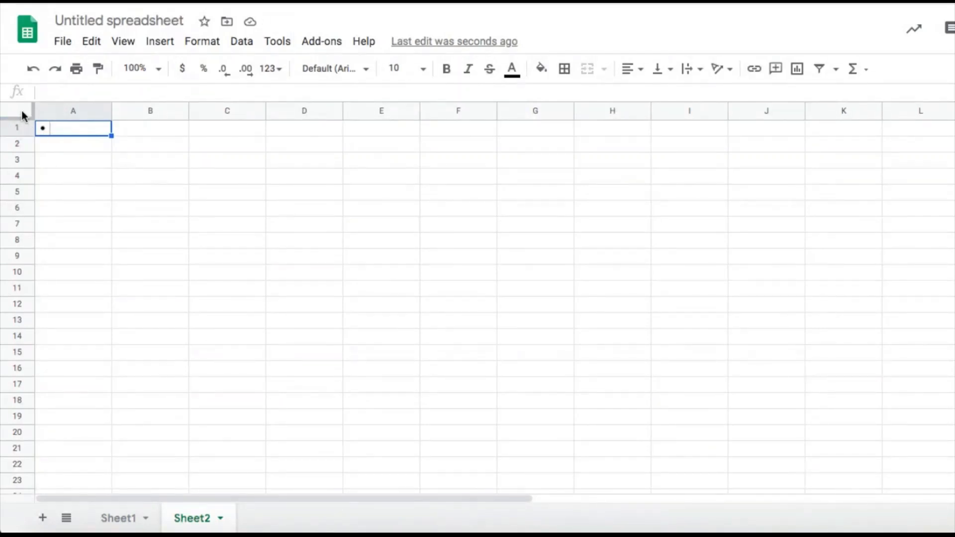
Step: Increase the height of all rows in Sheet2 so the dice images display larger
click(20, 111)
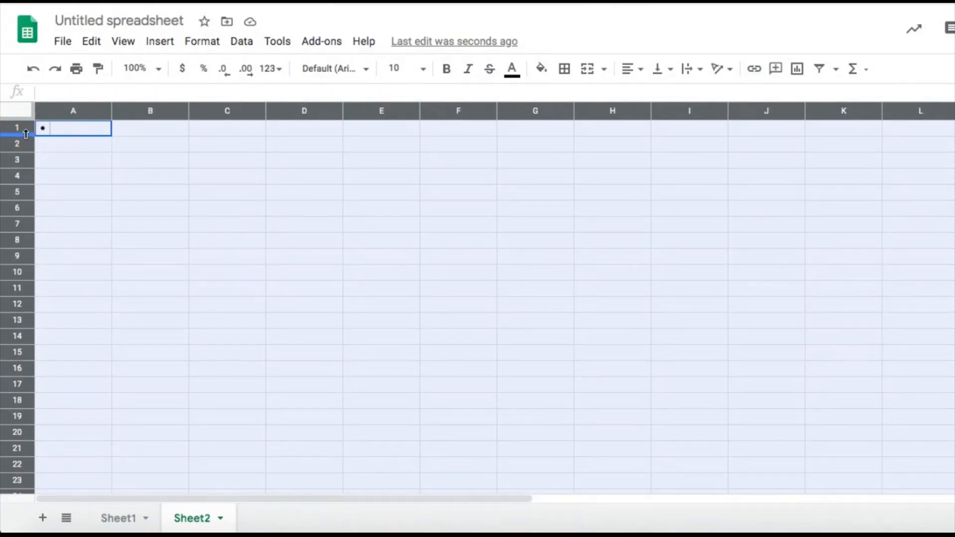
drag(26, 134, 28, 165)
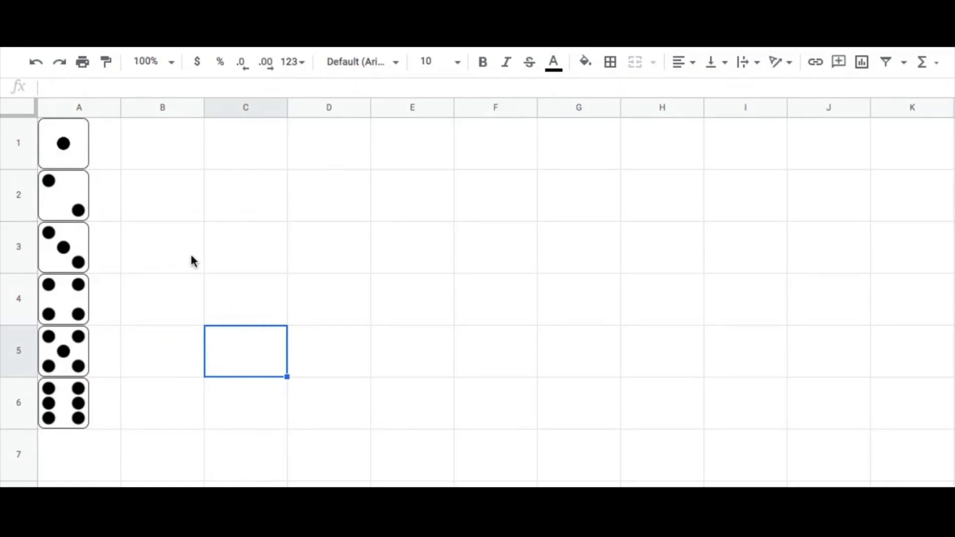
Step: Begin an INDEX formula in cell C5 that uses the dice image range A1:A6 as its reference
click(117, 89)
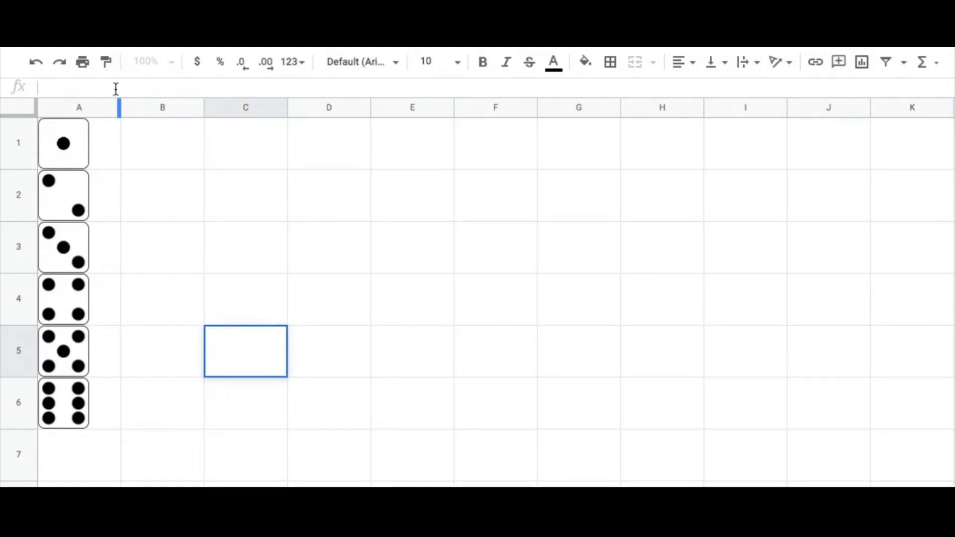
text(=)
text(in)
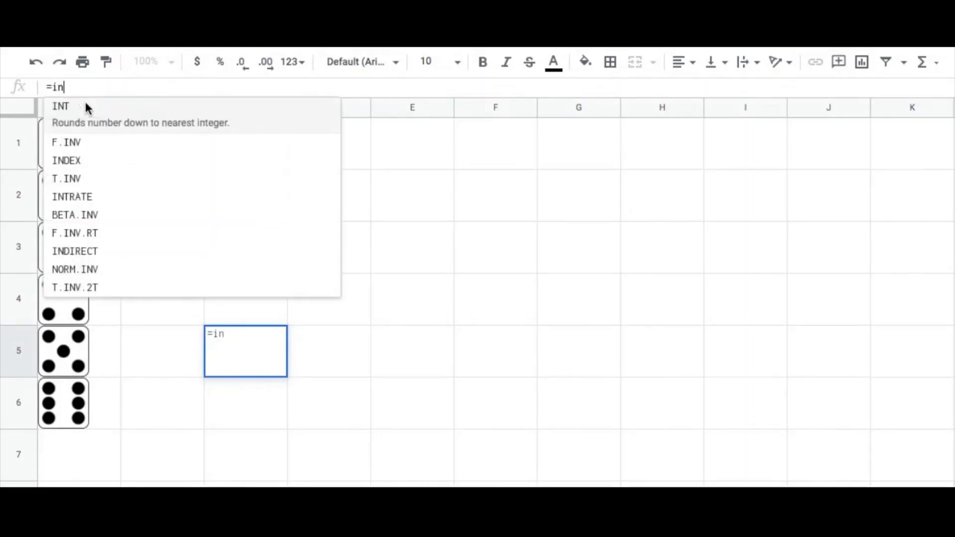
text(dex)
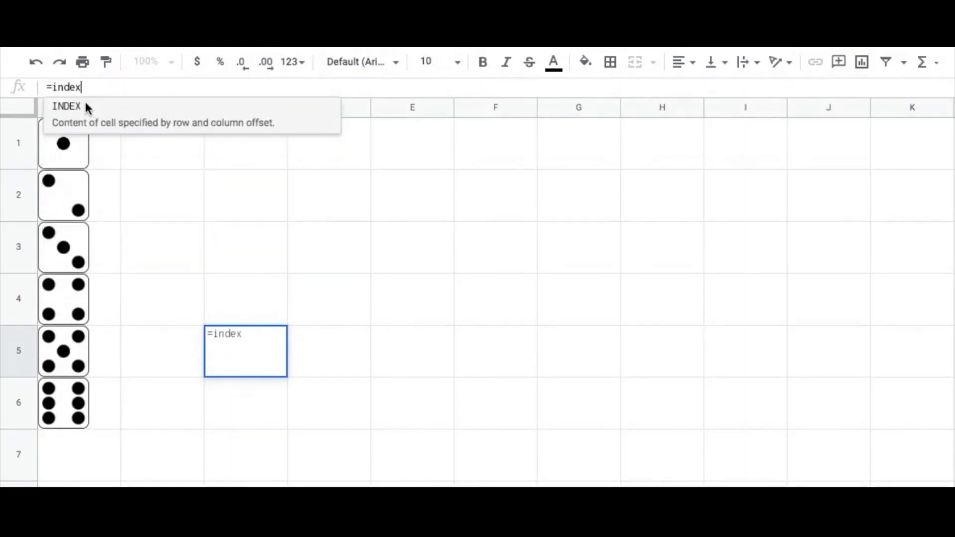
click(77, 104)
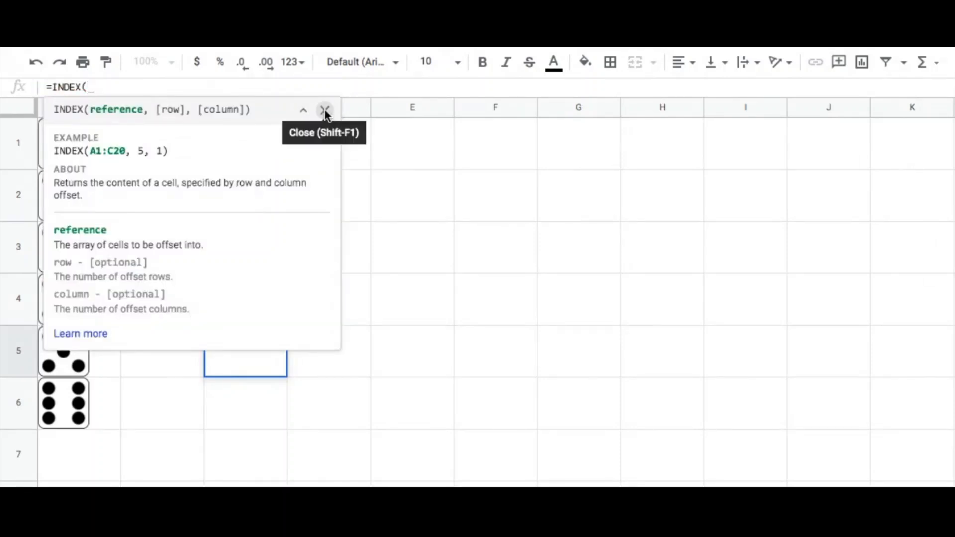
click(325, 110)
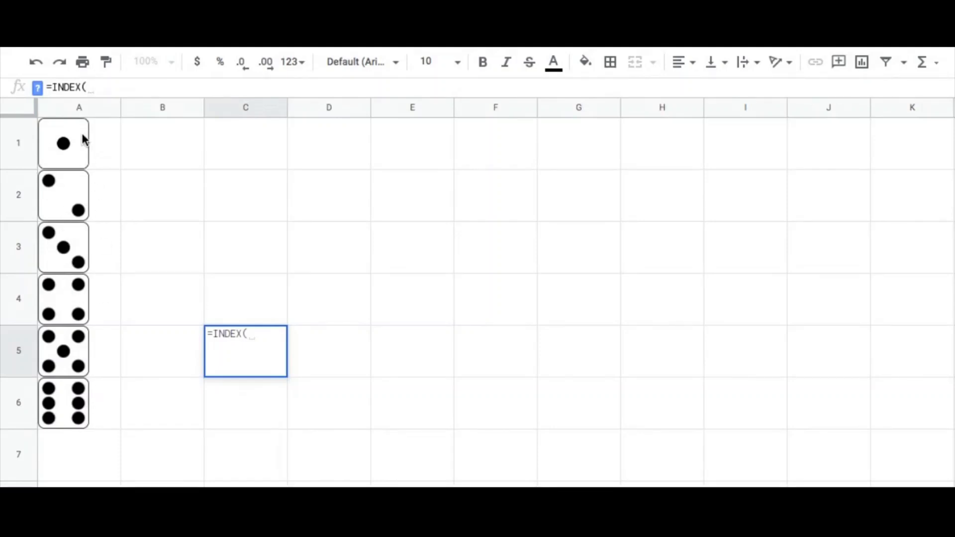
drag(62, 140, 93, 408)
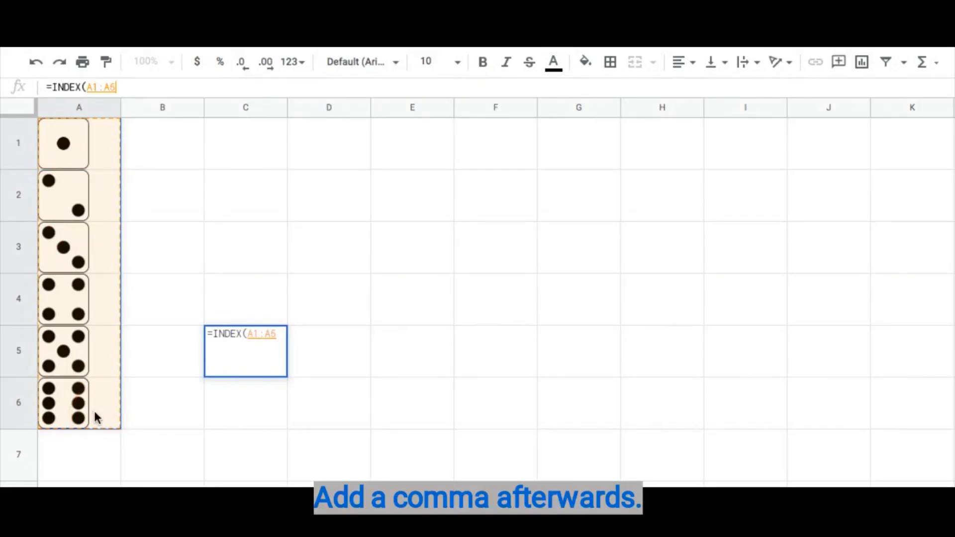
text(,)
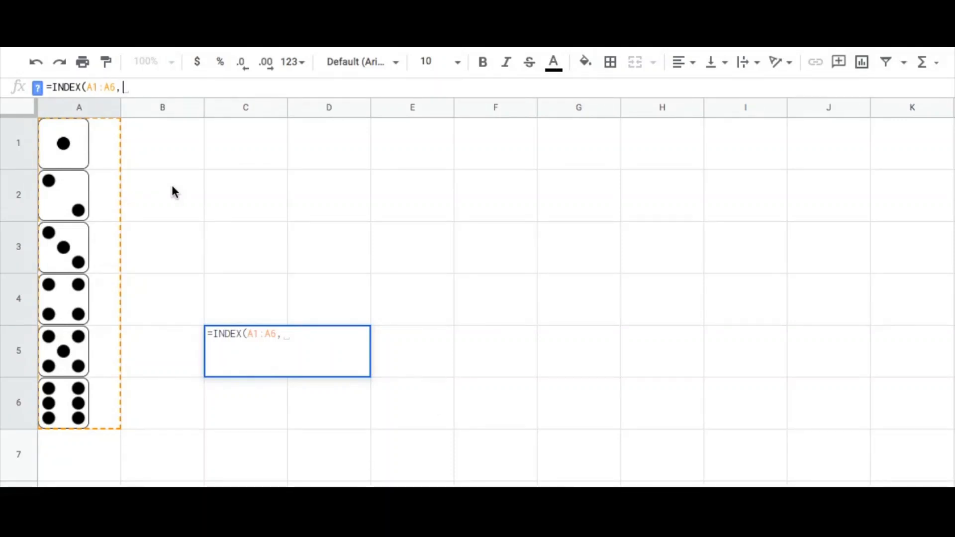
Step: Complete the C5 formula as =INDEX(A1:A6,RANDBETWEEN(1,COUNTA(A1:A6))) so that it picks a random die image
text(ran)
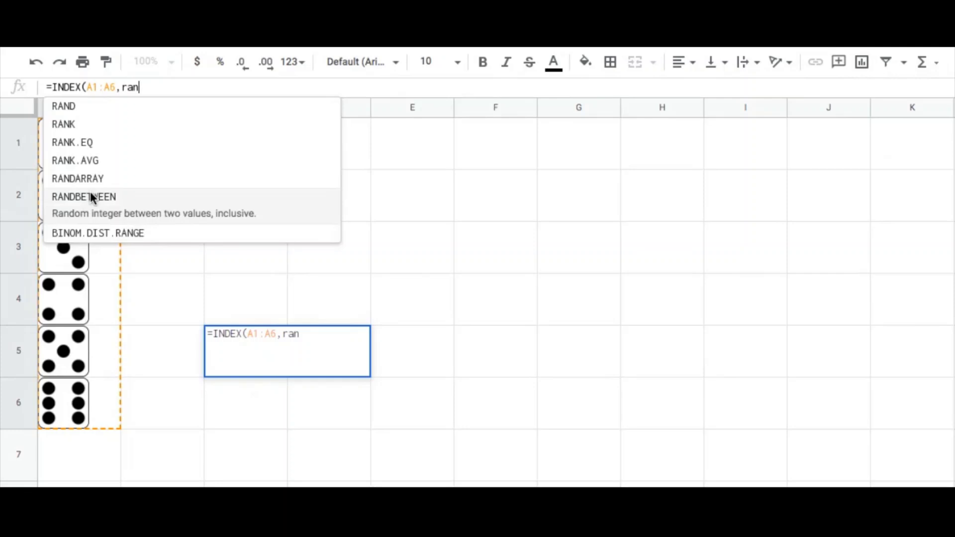
click(90, 196)
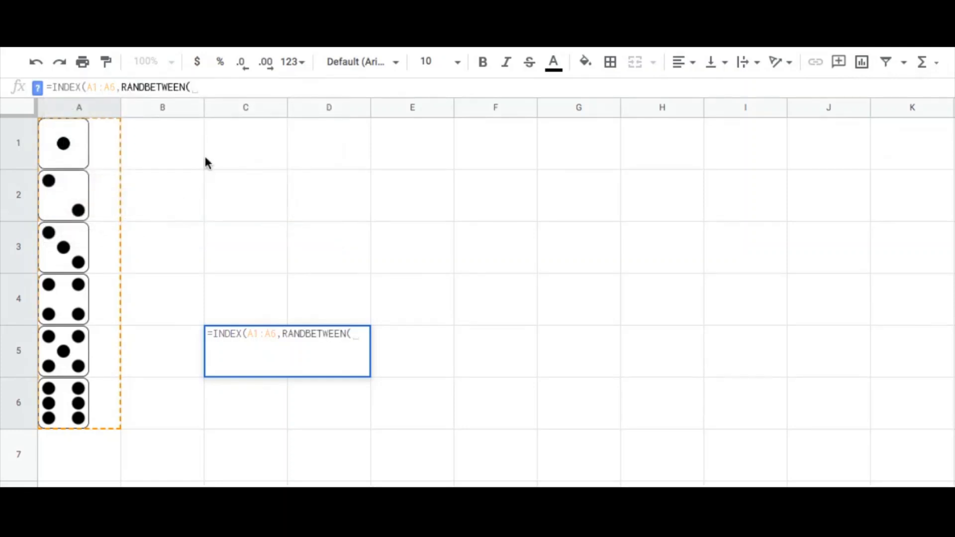
text(1, )
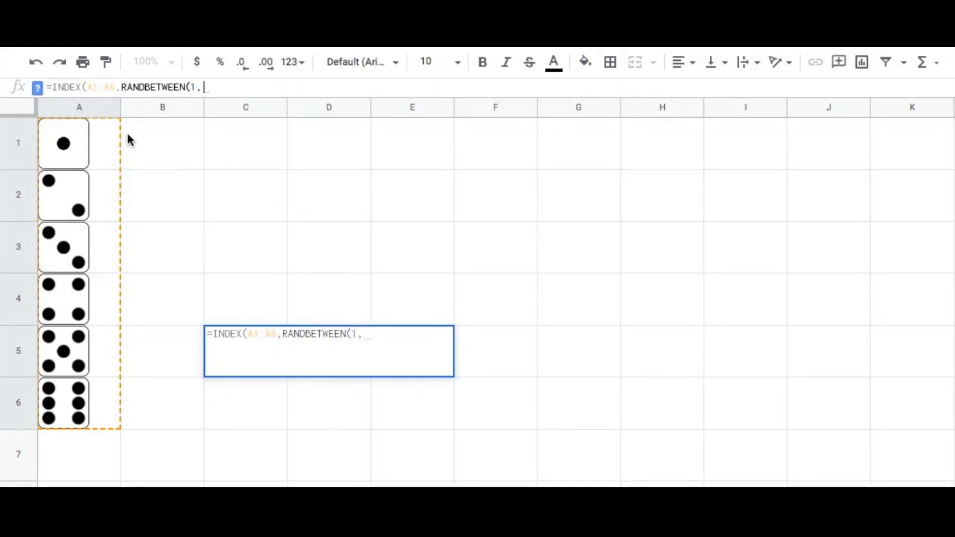
text(coun)
click(81, 143)
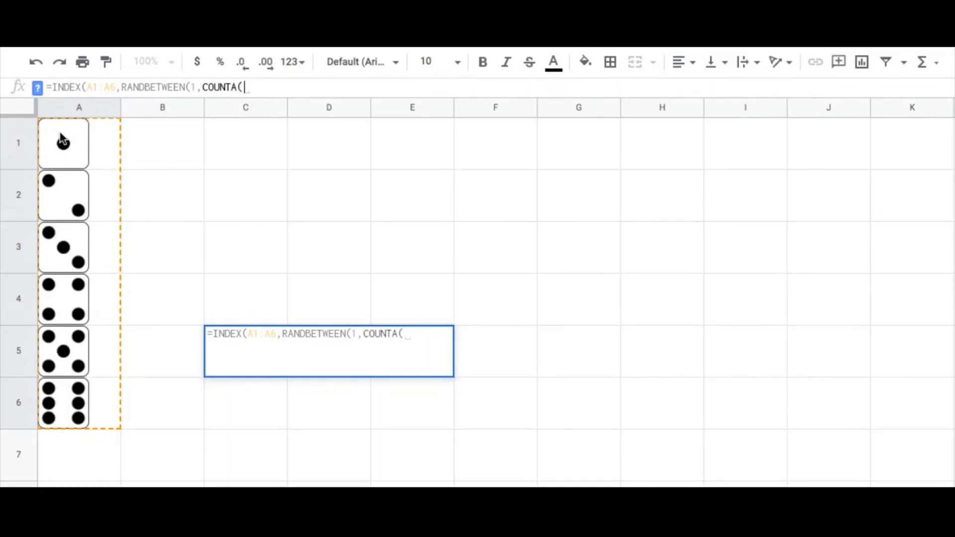
drag(60, 140, 87, 406)
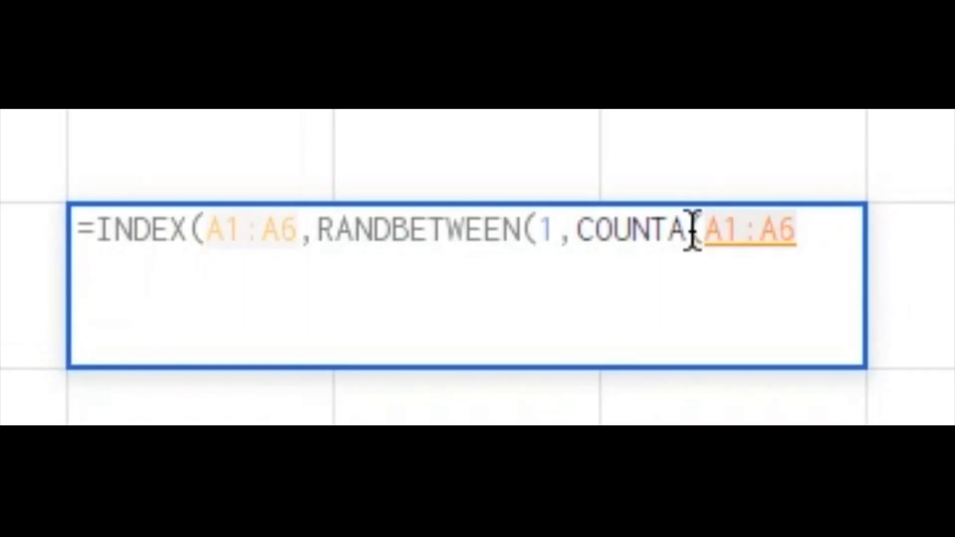
text())
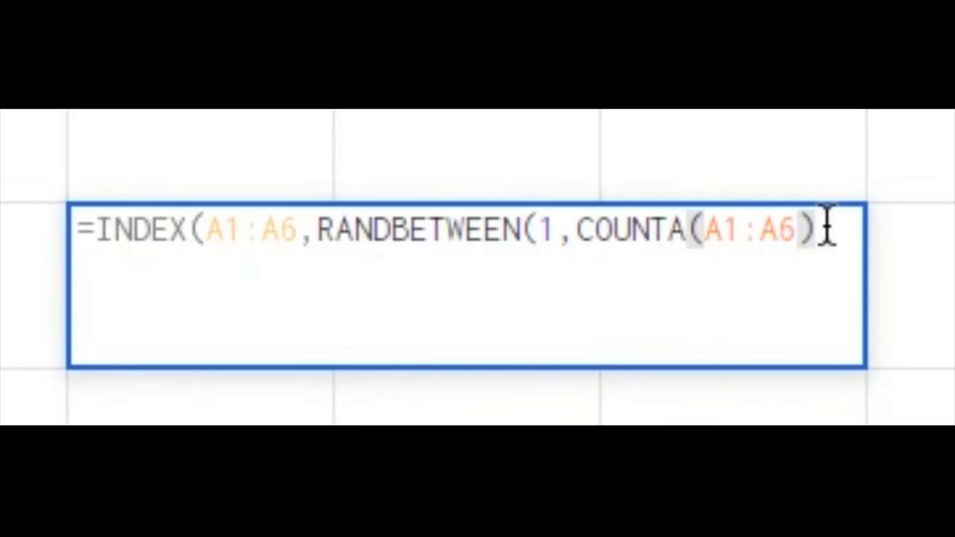
text())
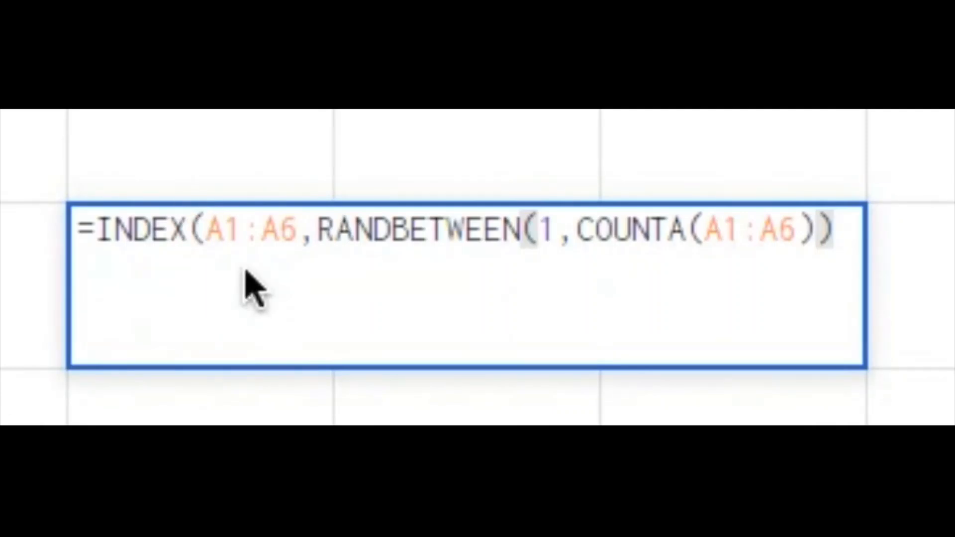
text())
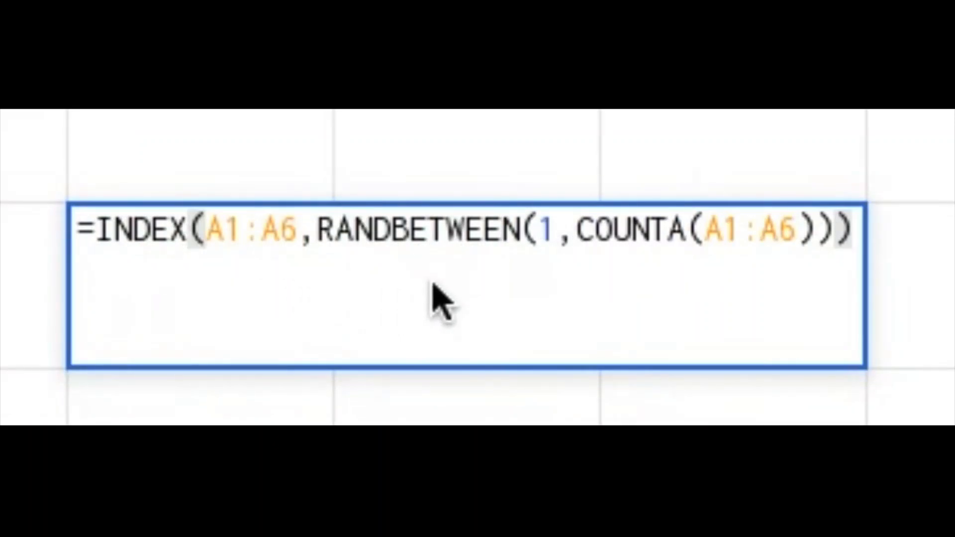
key(Return)
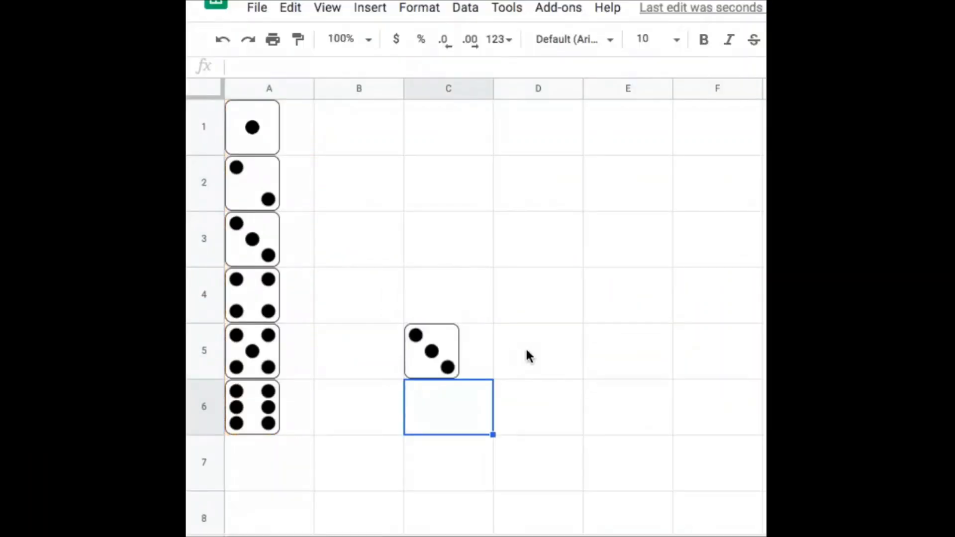
Step: Test the die roller by repeatedly clearing the empty cell C4 to trigger new rolls in C5
click(437, 362)
key(Down)
click(464, 282)
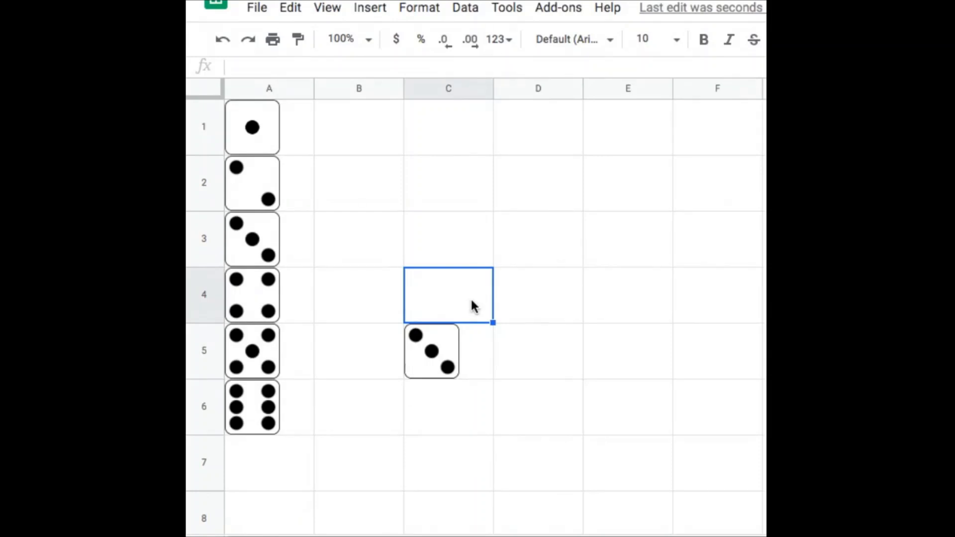
key(Delete)
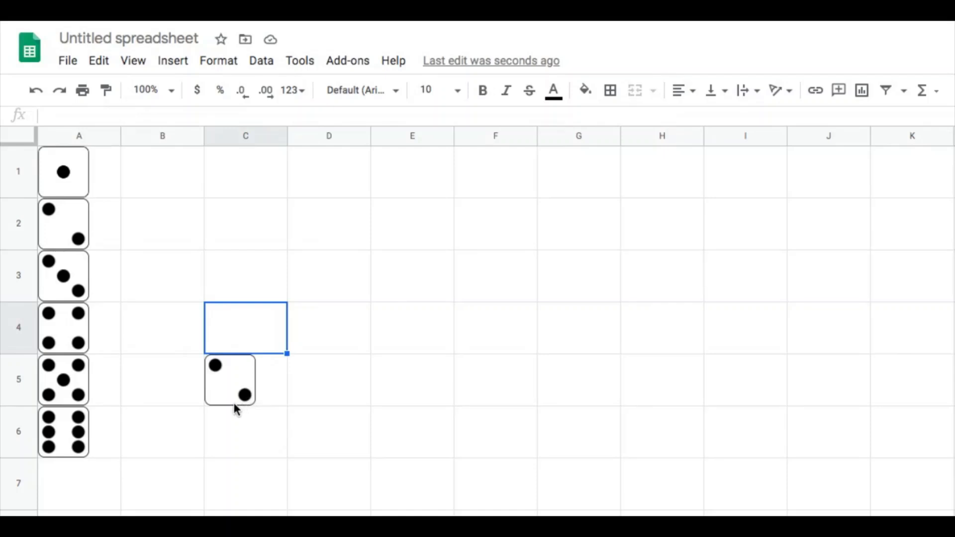
key(Delete)
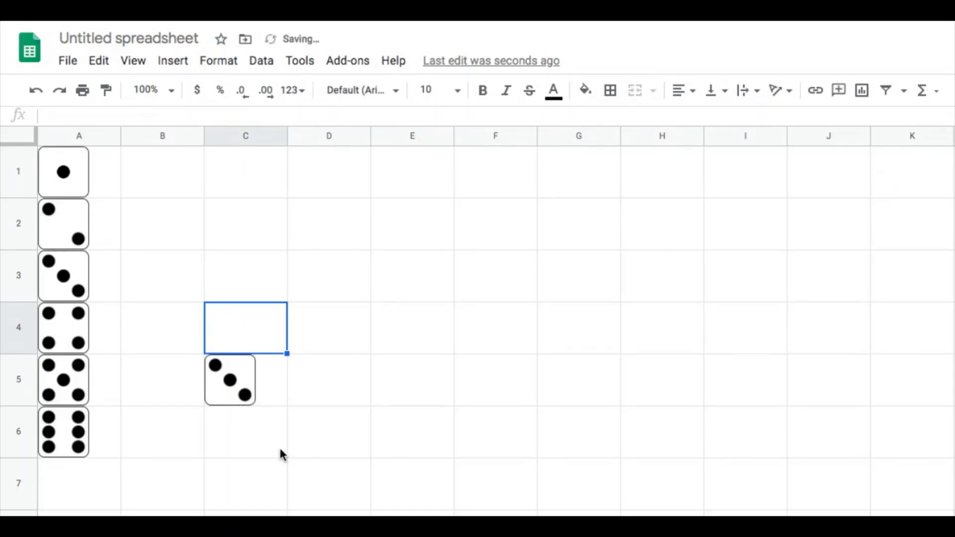
Step: Turn the formula in cell C5 into plain text so the cell shows the formula instead of a die
click(268, 387)
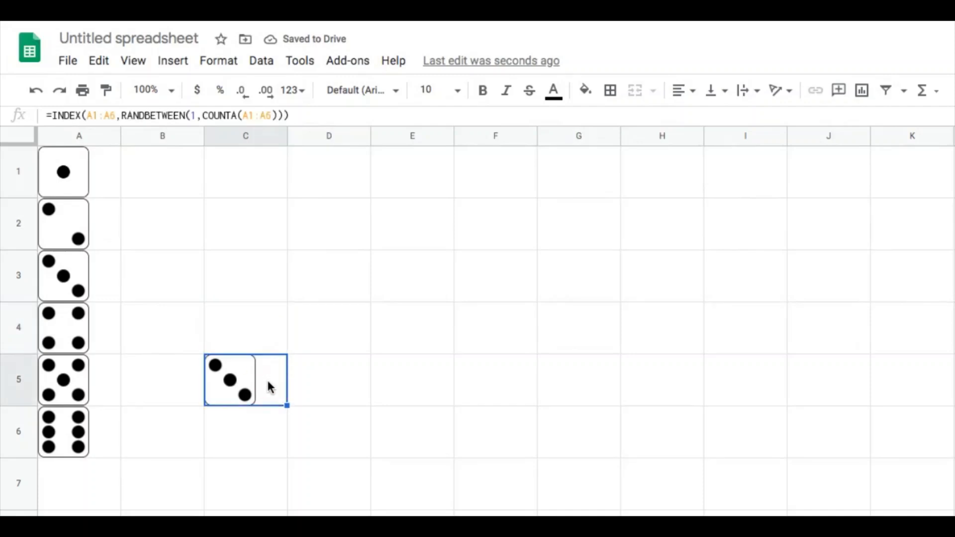
click(47, 116)
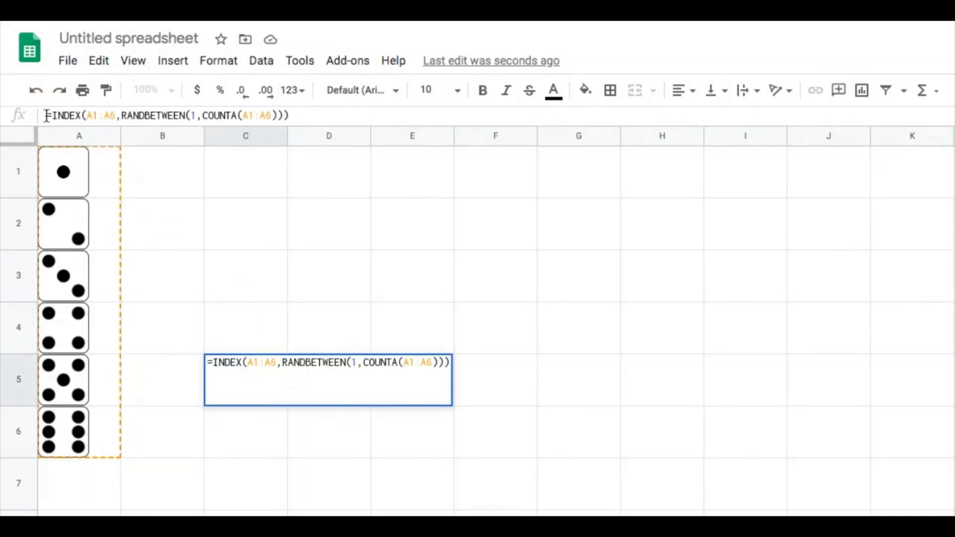
click(502, 409)
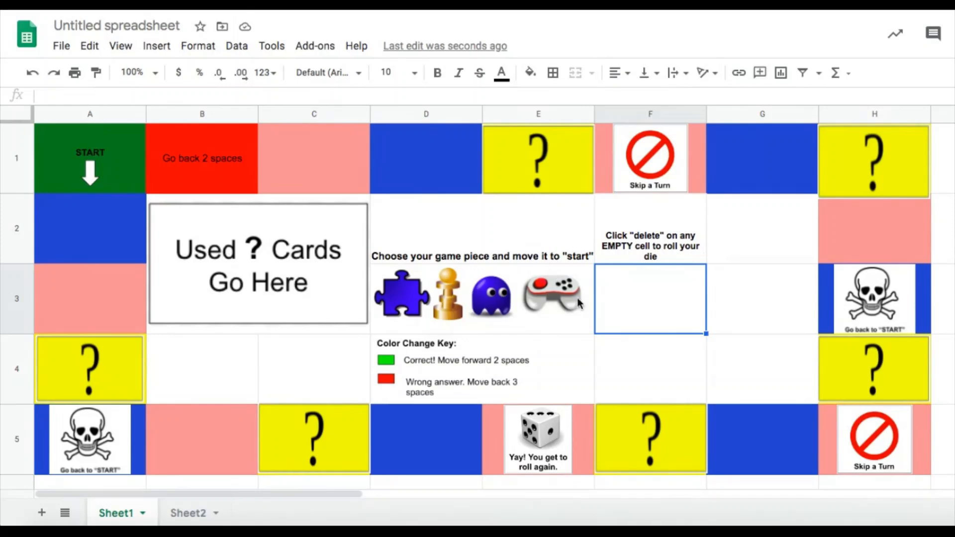
Step: In cell F3 of Sheet1, enter =INDEX(Sheet2!A1:A6,RANDBETWEEN(1, COUNTA(Sheet2!A1:A6))) and center the die image horizontally
double_click(648, 286)
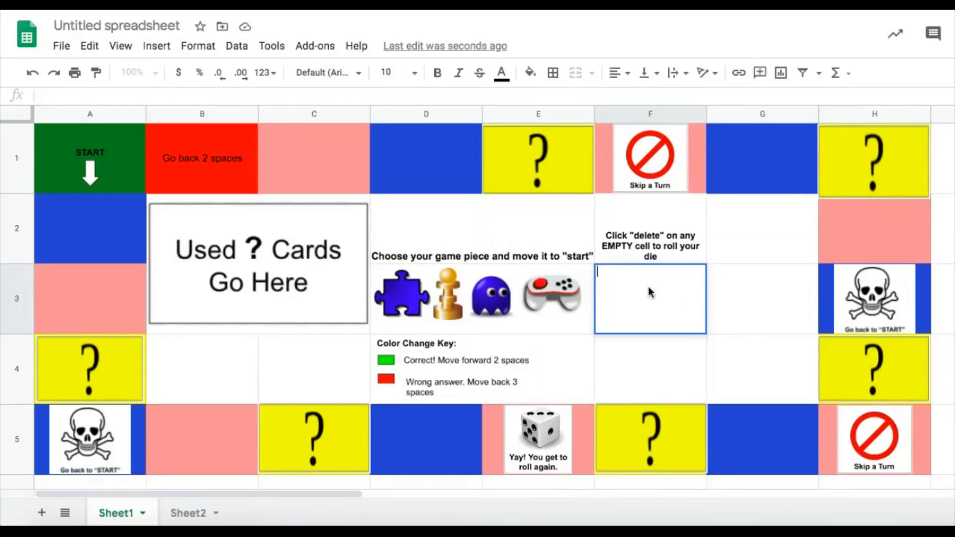
text(=)
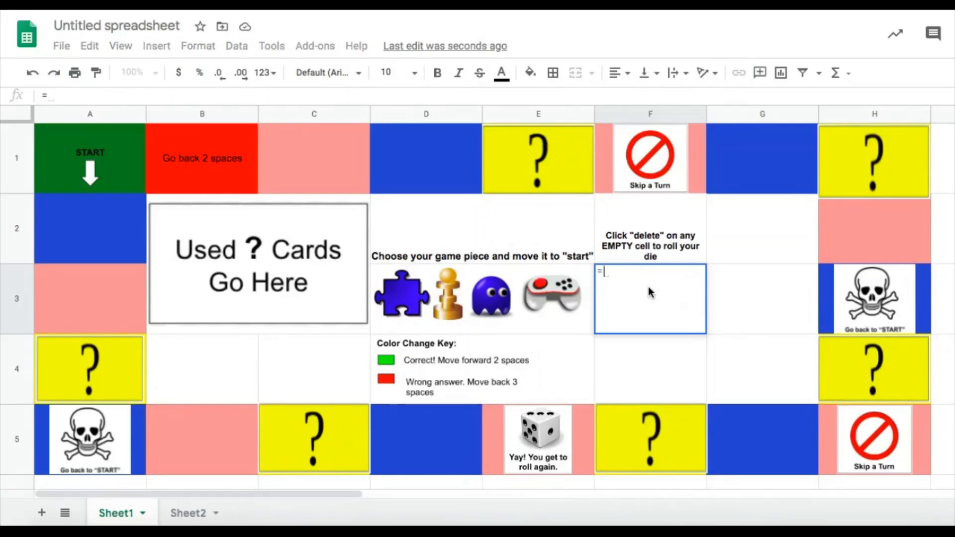
click(190, 514)
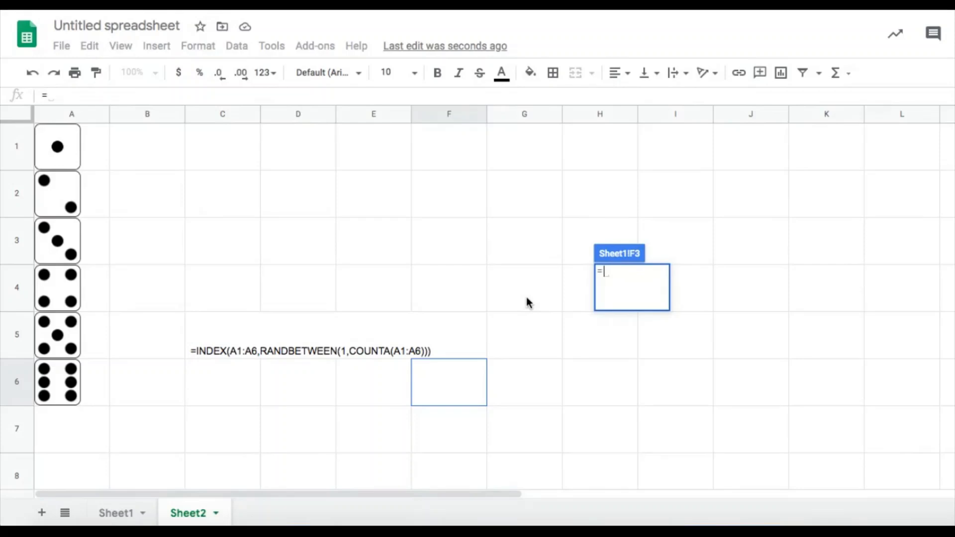
text(Inde)
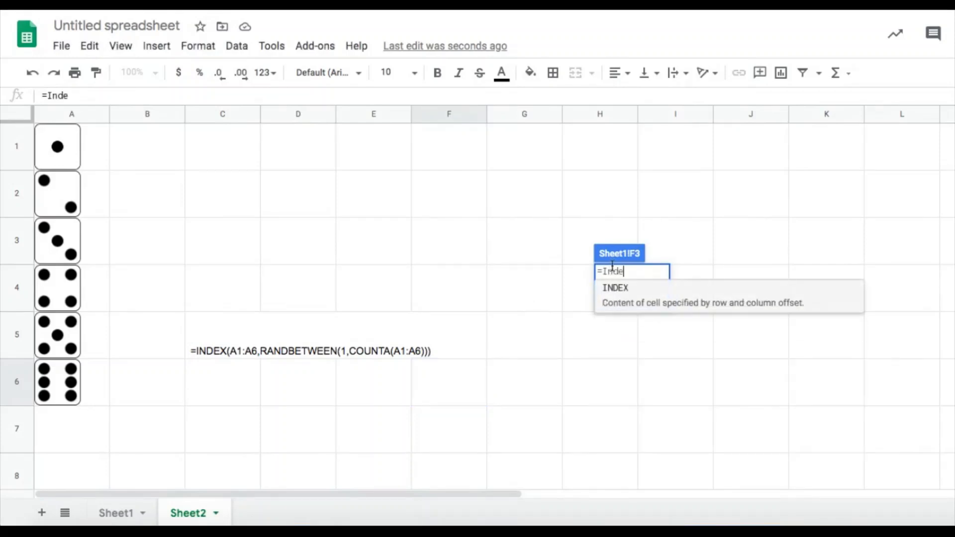
click(637, 288)
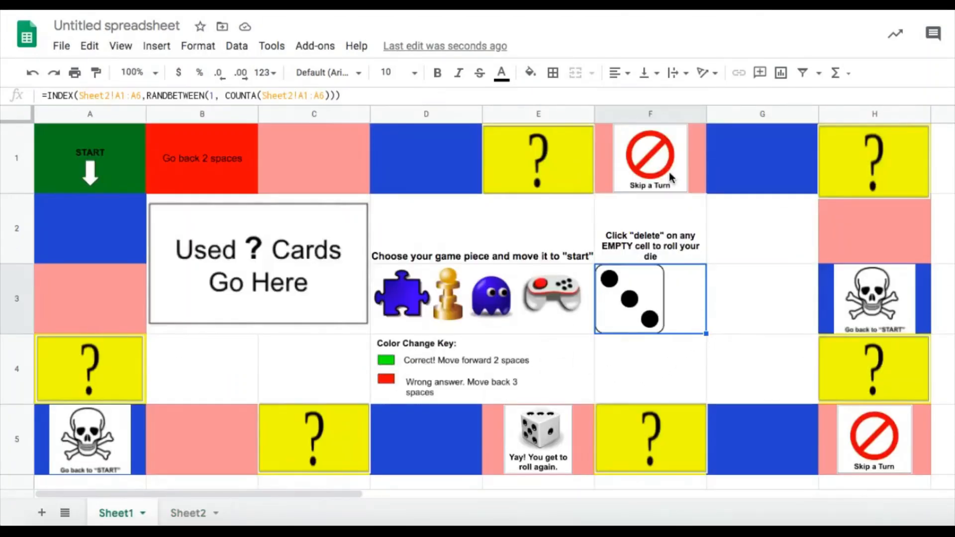
click(622, 73)
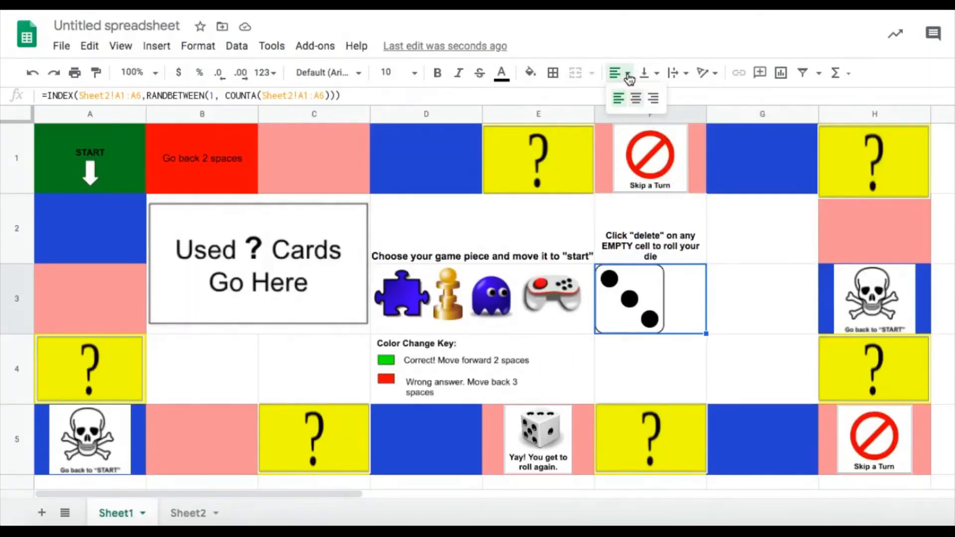
click(637, 100)
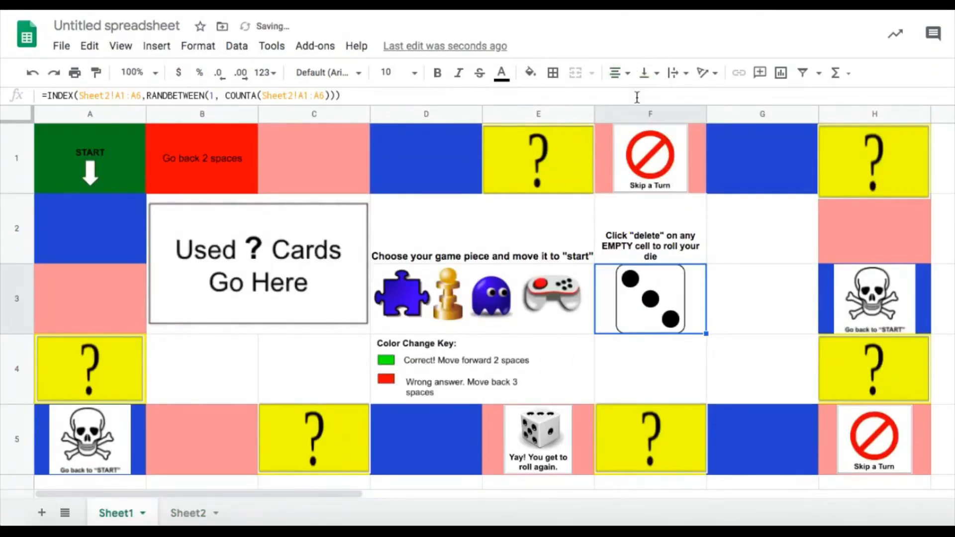
Step: Add a second die in cell G3 by copying F3's formula =INDEX(Sheet2!A1:A6,RANDBETWEEN(1, COUNTA(Sheet2!A1:A6))) into it
click(713, 317)
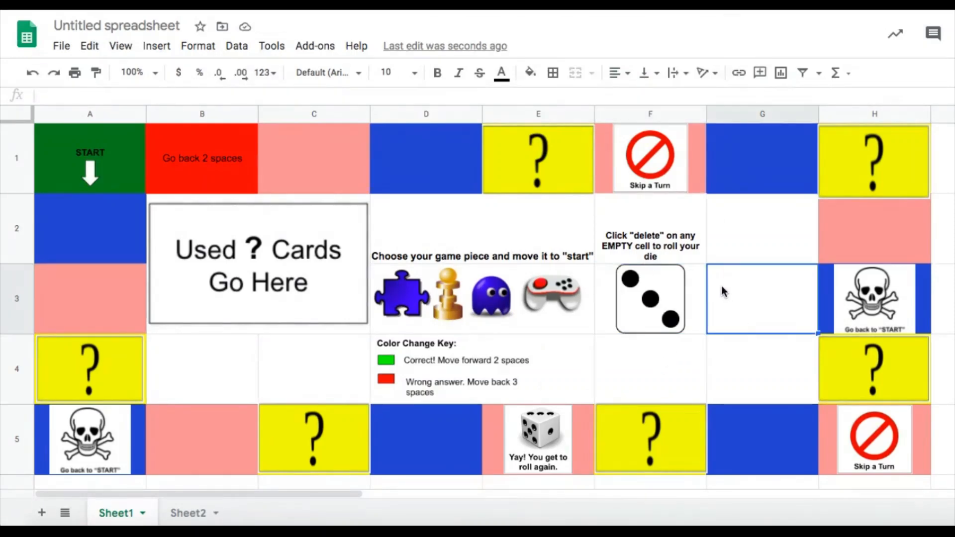
click(370, 94)
click(759, 343)
click(766, 305)
double_click(766, 305)
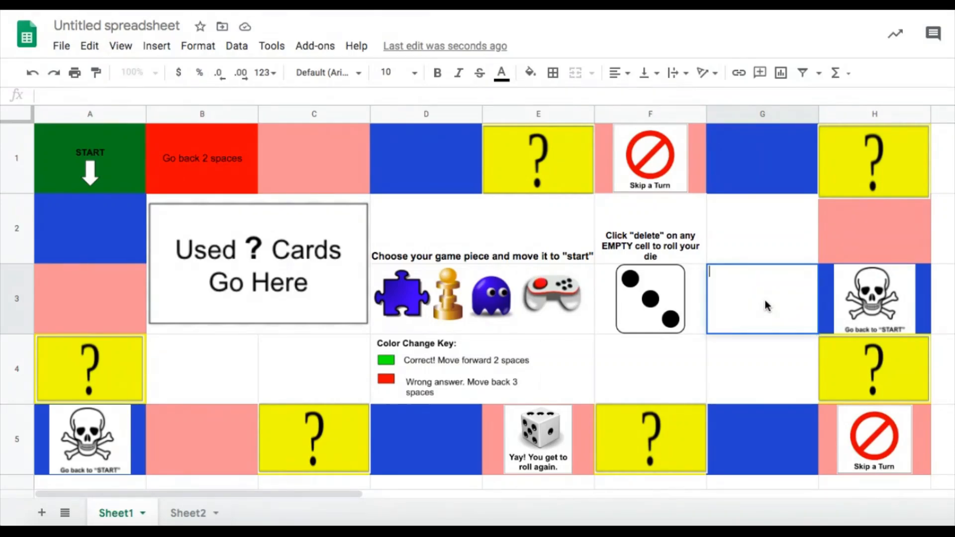
text(=INDEX(Sheet2!A1:A6,RANDBETWEEN(1, COUNTA(Sheet2!A1:A6))))
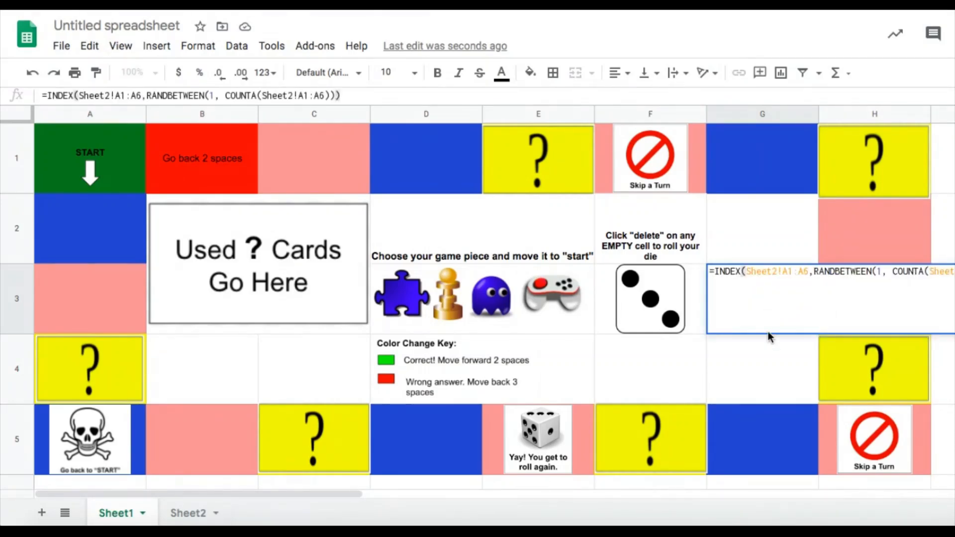
click(769, 336)
click(675, 354)
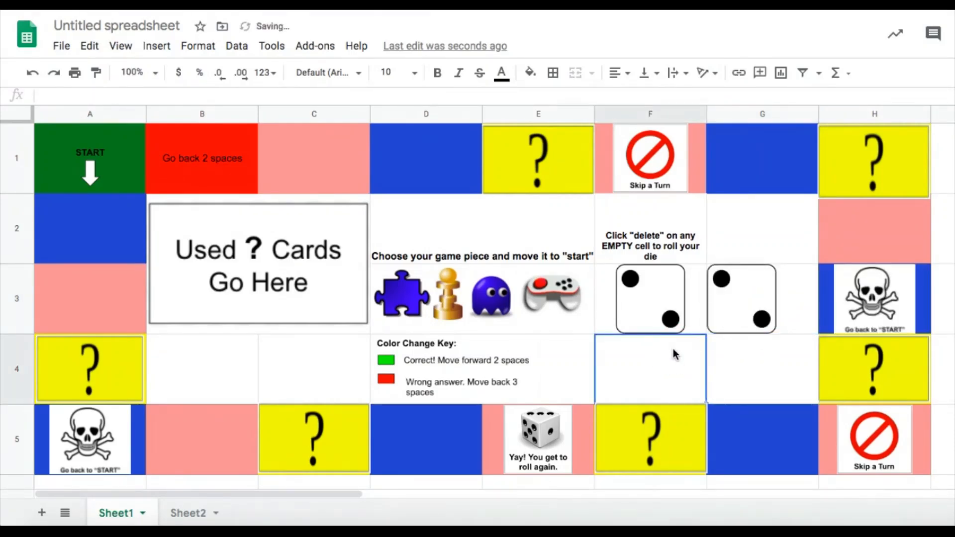
Step: Test both dice in F3 and G3 by repeatedly clearing the empty cell G2 to trigger new rolls
click(735, 243)
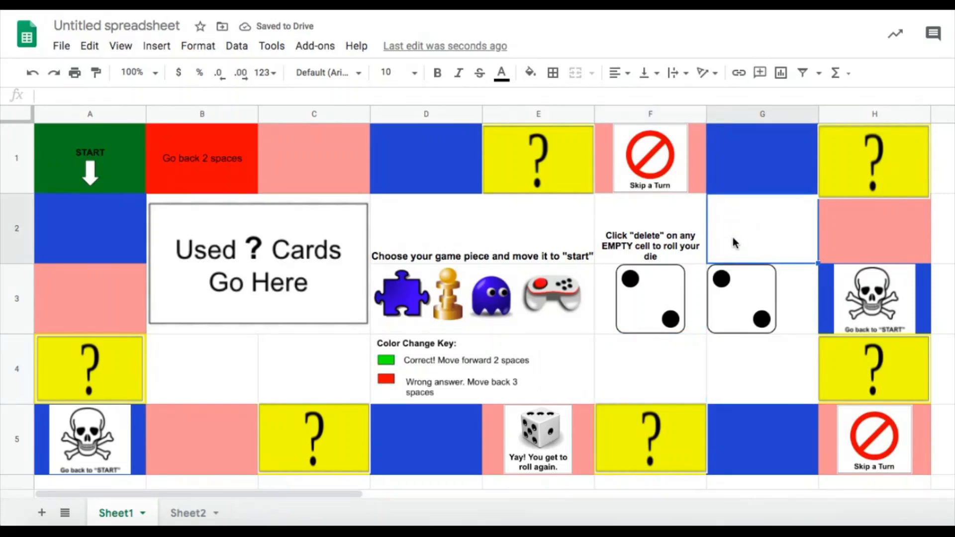
key(Delete)
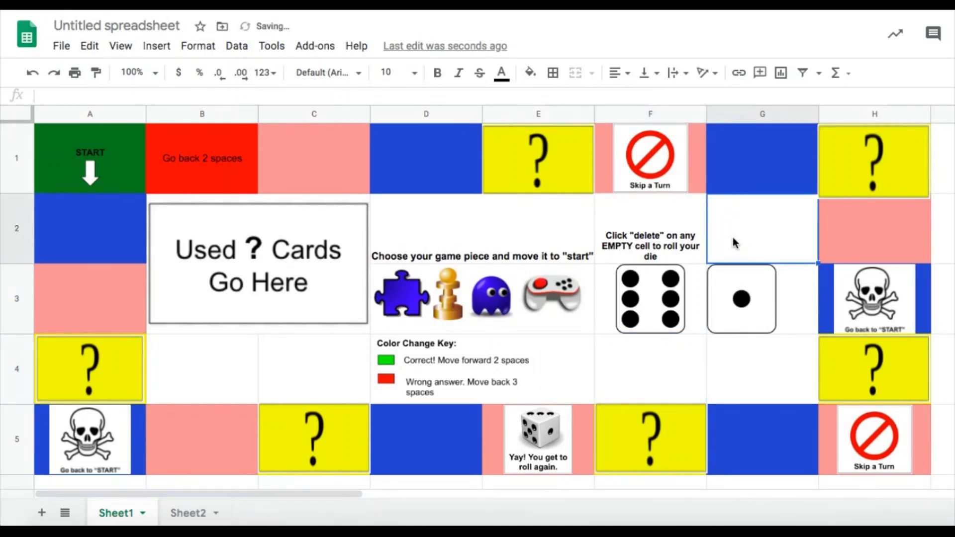
key(Delete)
key(Delete)
key(Delete)
key(Delete)
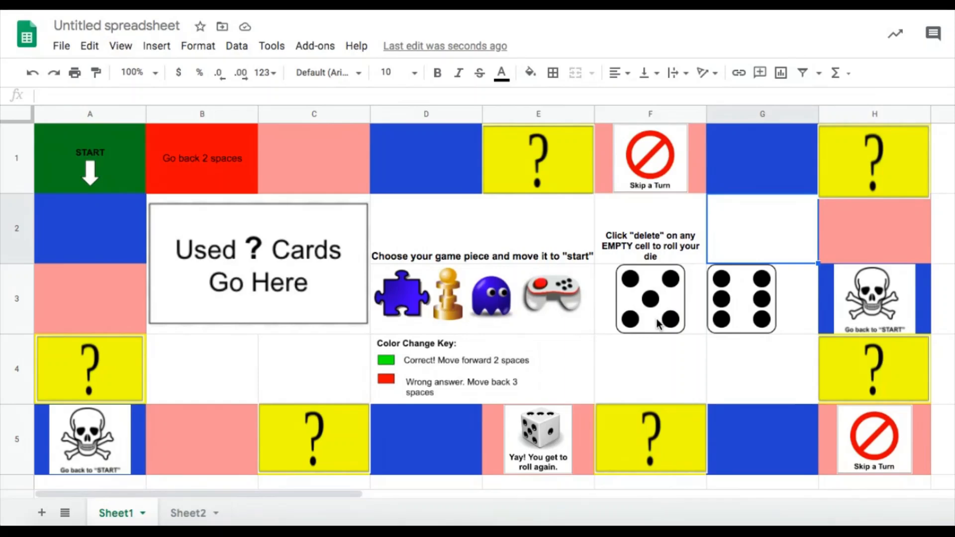
key(Delete)
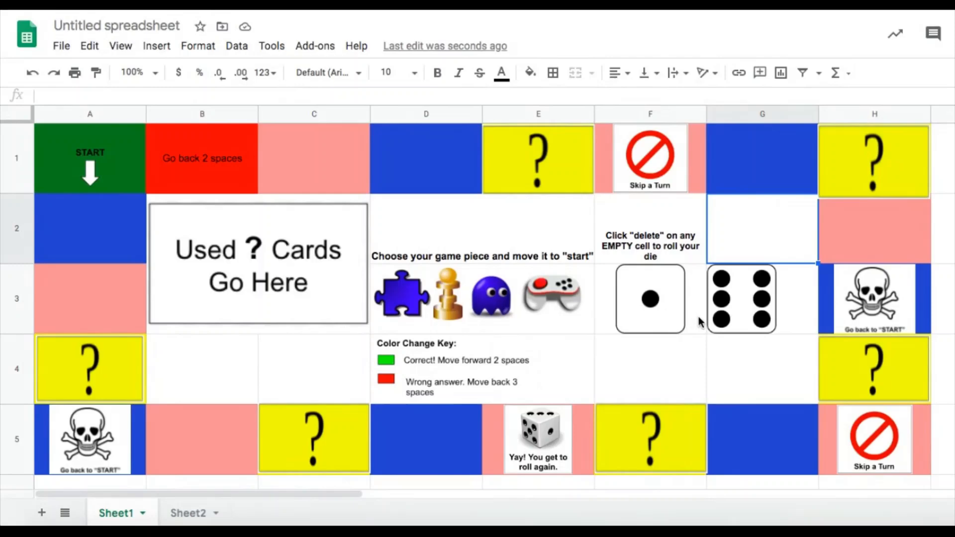
click(556, 301)
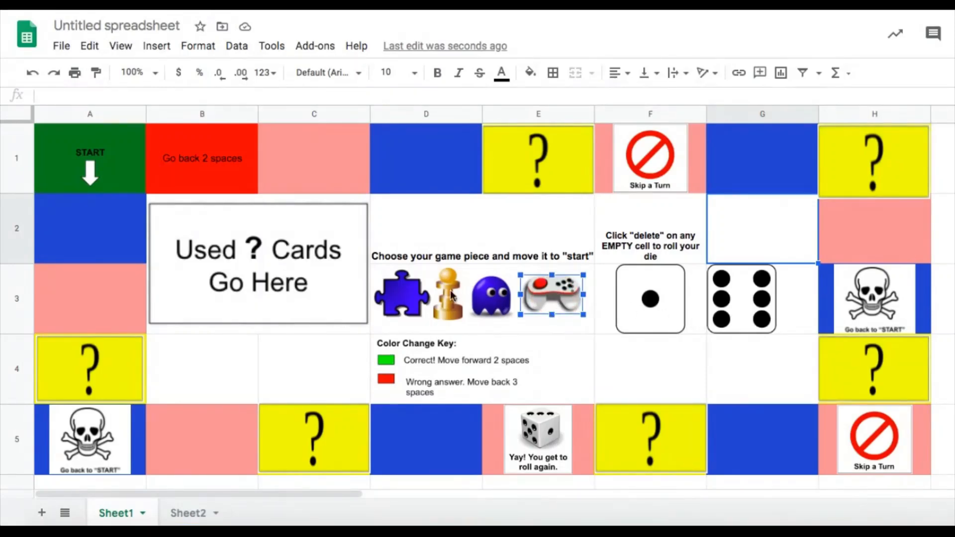
click(700, 321)
click(727, 310)
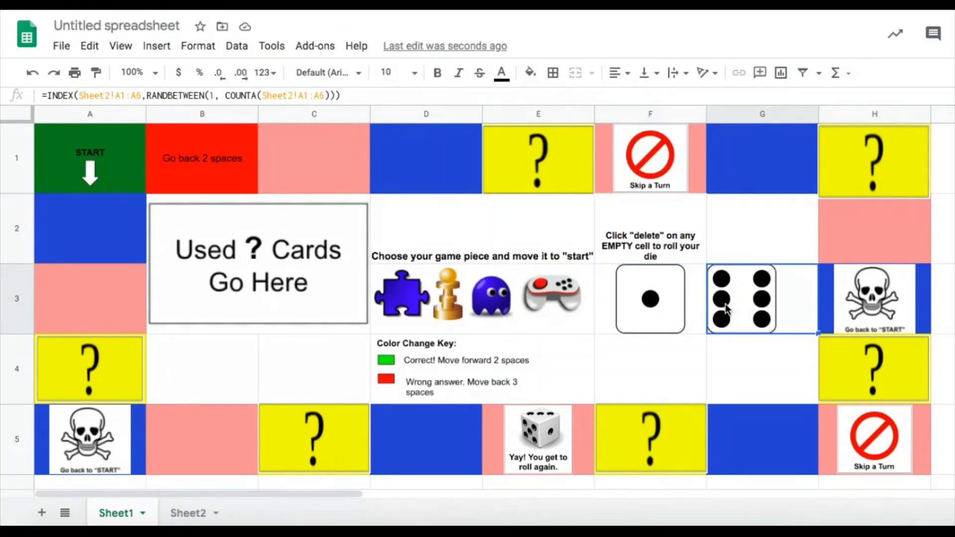
click(780, 349)
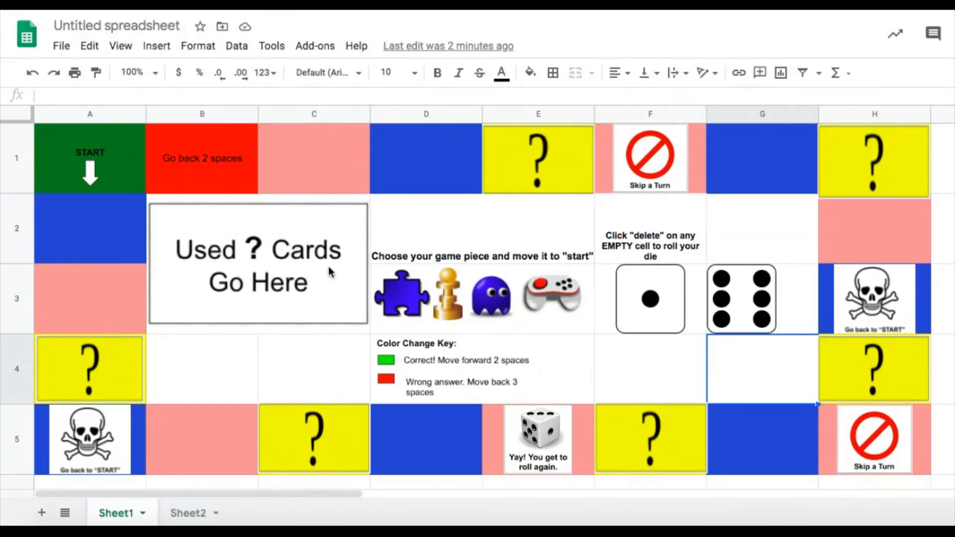
Step: Remove the second die by clearing the formula from cell G3
click(748, 292)
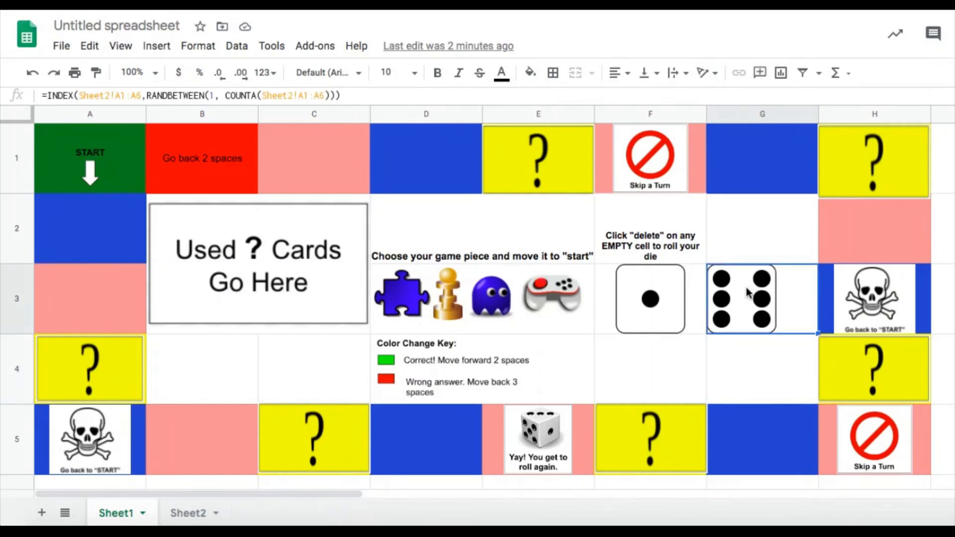
key(Delete)
click(309, 366)
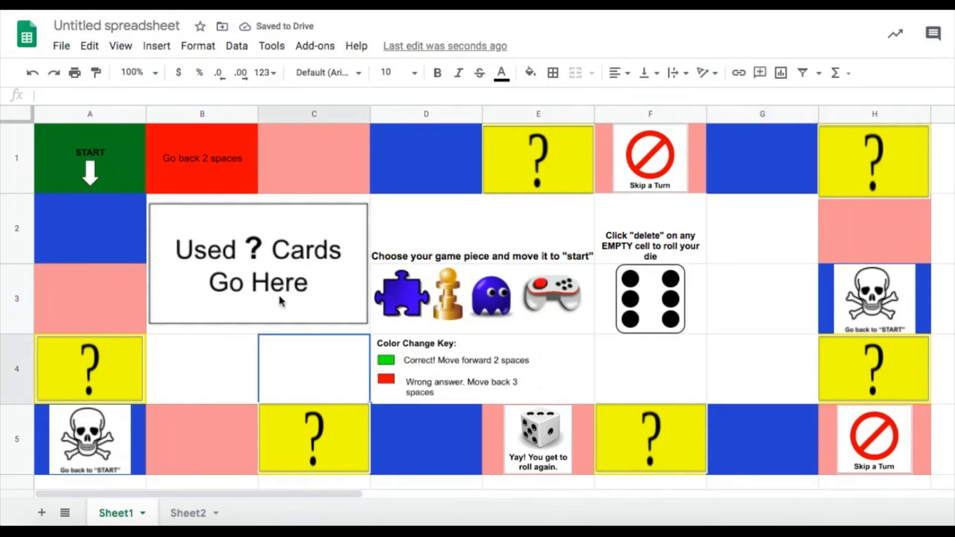
click(218, 199)
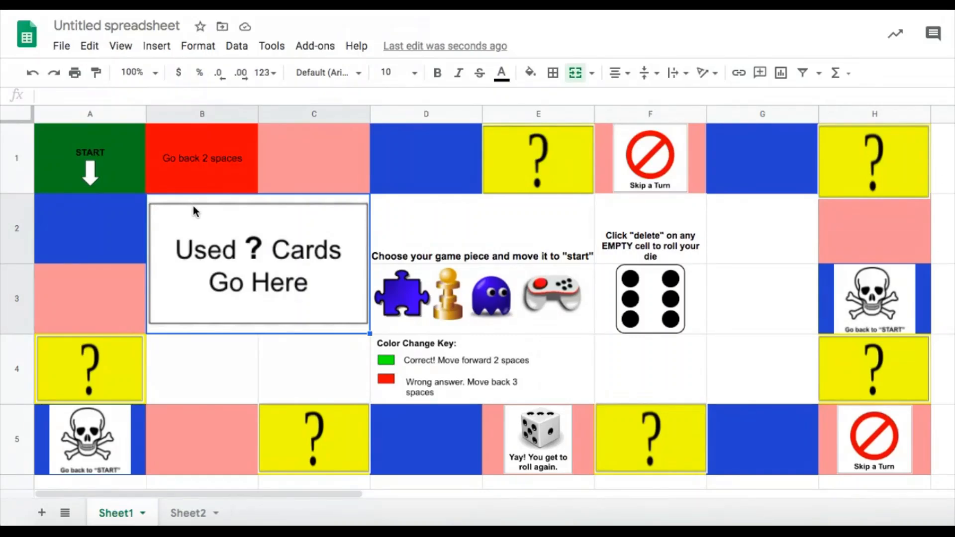
mouse_move(194, 212)
mouse_down()
mouse_move(472, 282)
mouse_move(608, 290)
mouse_up()
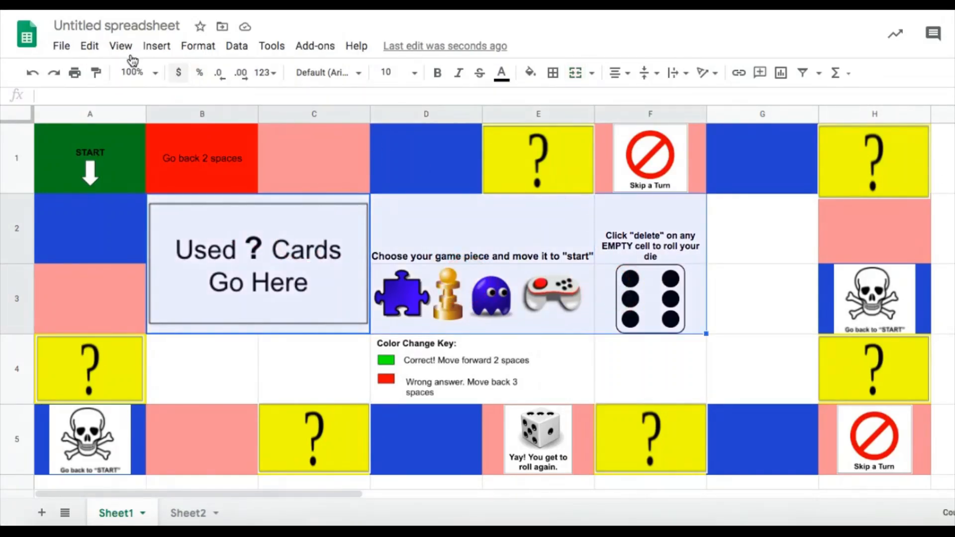
click(290, 351)
mouse_move(187, 201)
mouse_down()
mouse_move(202, 270)
mouse_move(324, 358)
mouse_move(627, 336)
mouse_up()
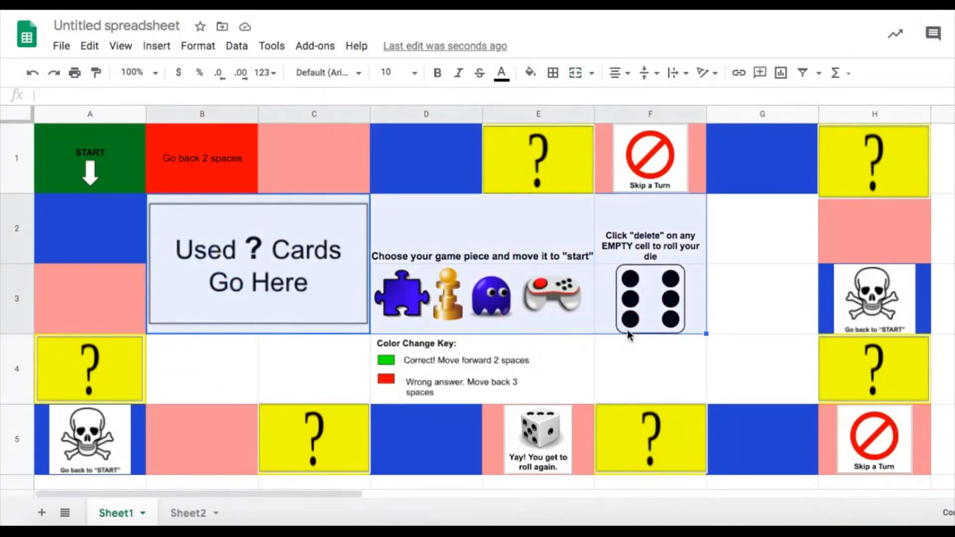
click(666, 349)
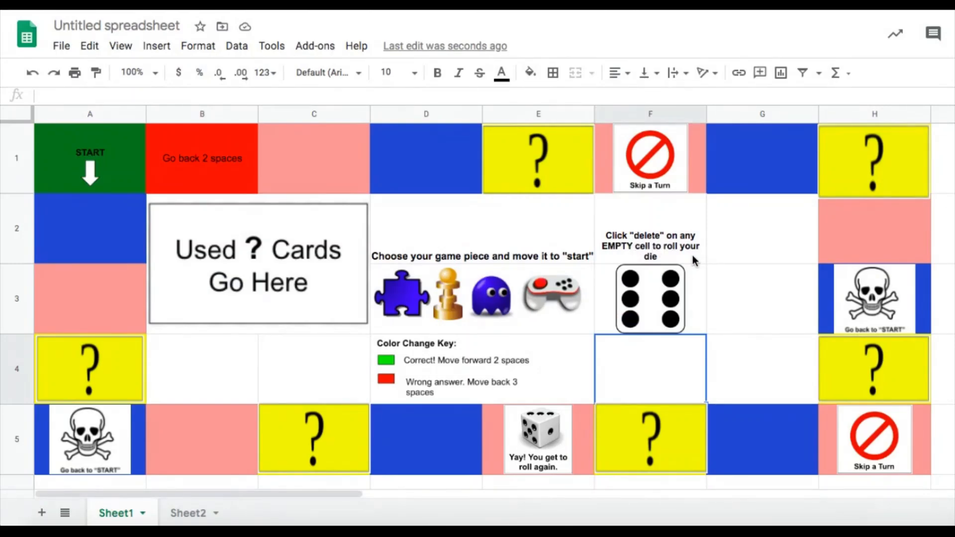
click(753, 249)
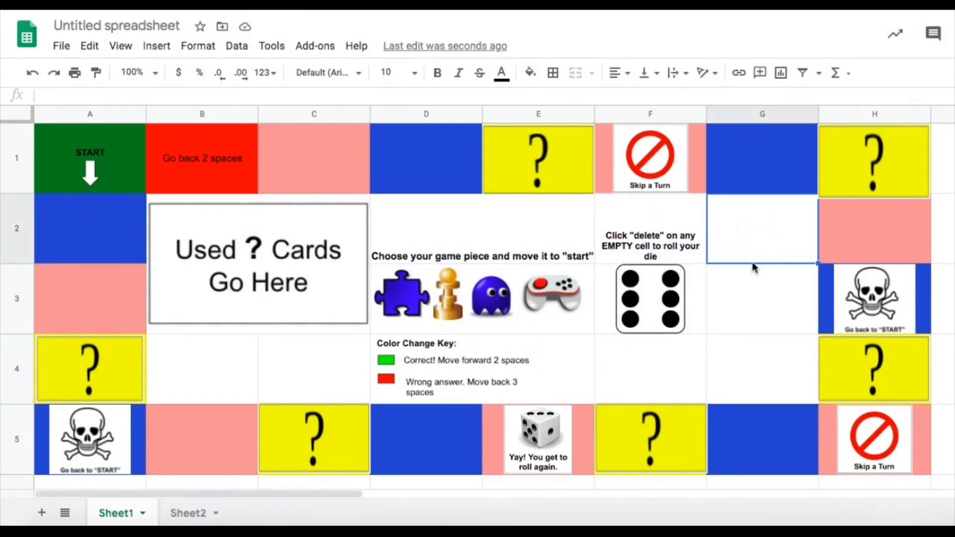
click(763, 318)
click(768, 354)
click(660, 367)
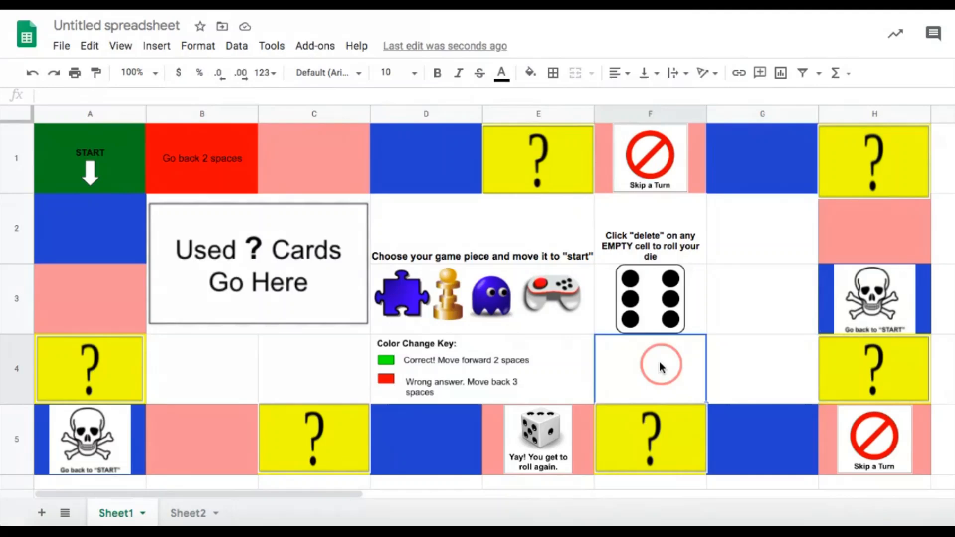
click(341, 343)
click(249, 358)
click(310, 372)
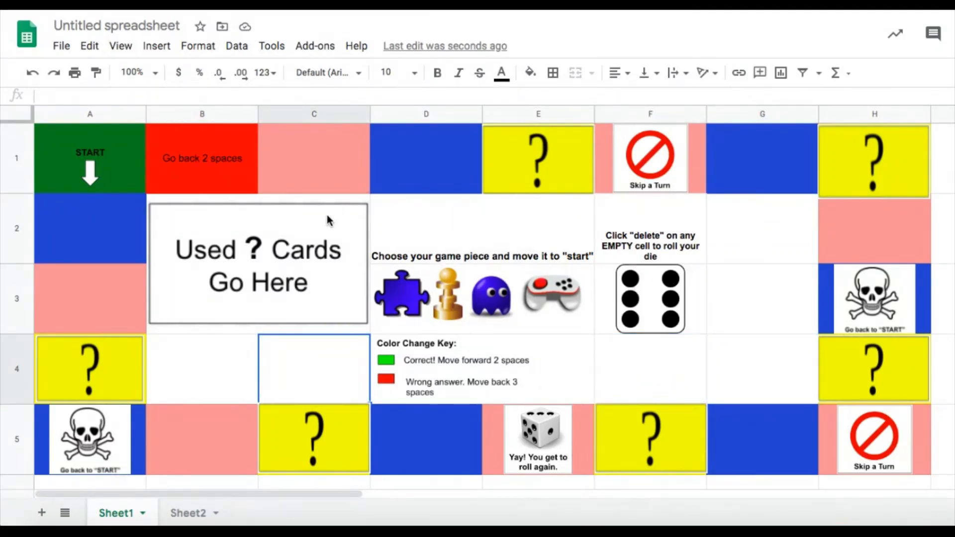
Step: Protect the range B2:F3 on Sheet1, covering the used-cards box, the game piece area and the die, and set its editing permissions
drag(265, 198, 641, 297)
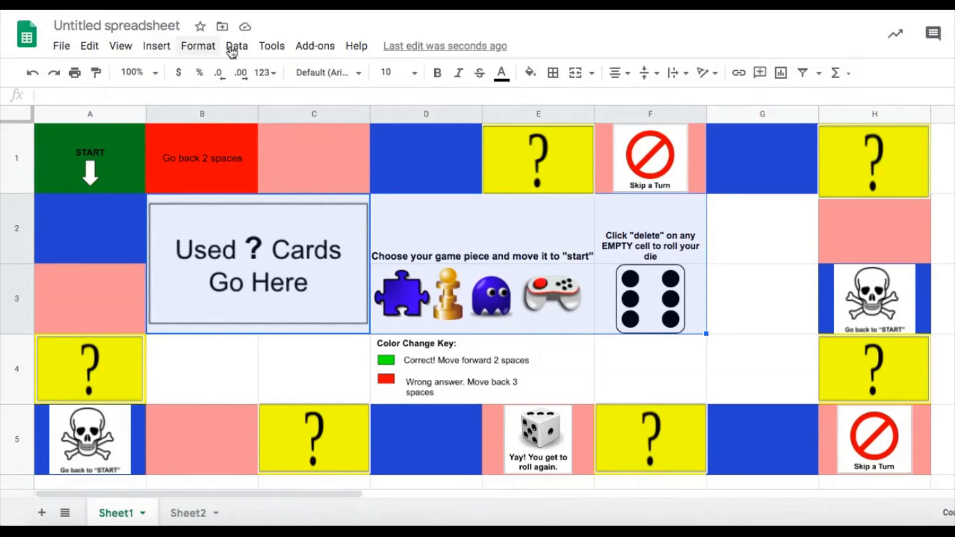
click(271, 47)
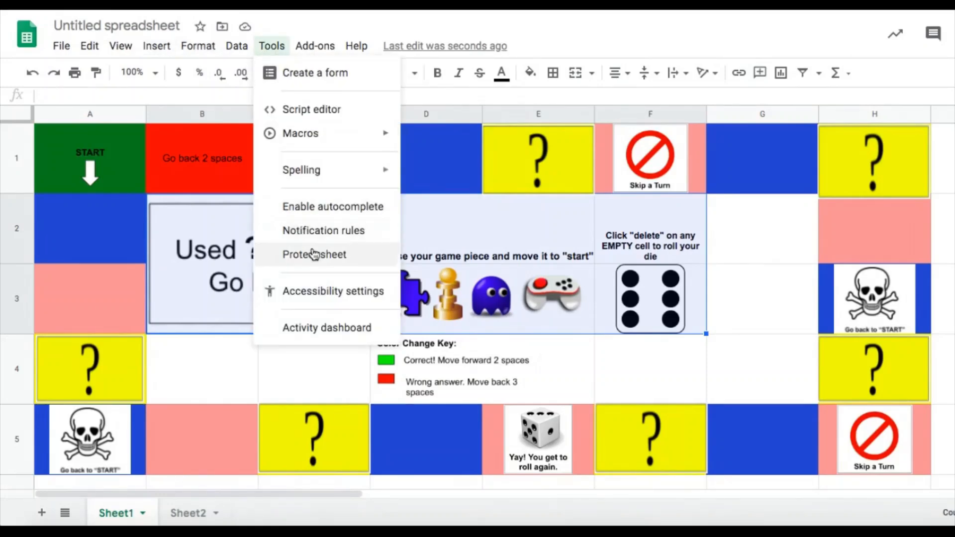
click(321, 256)
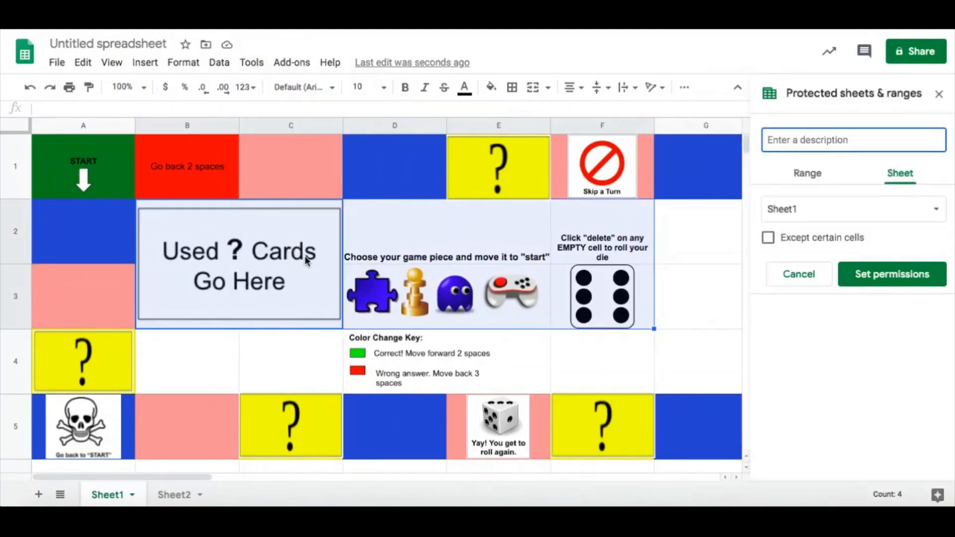
click(806, 175)
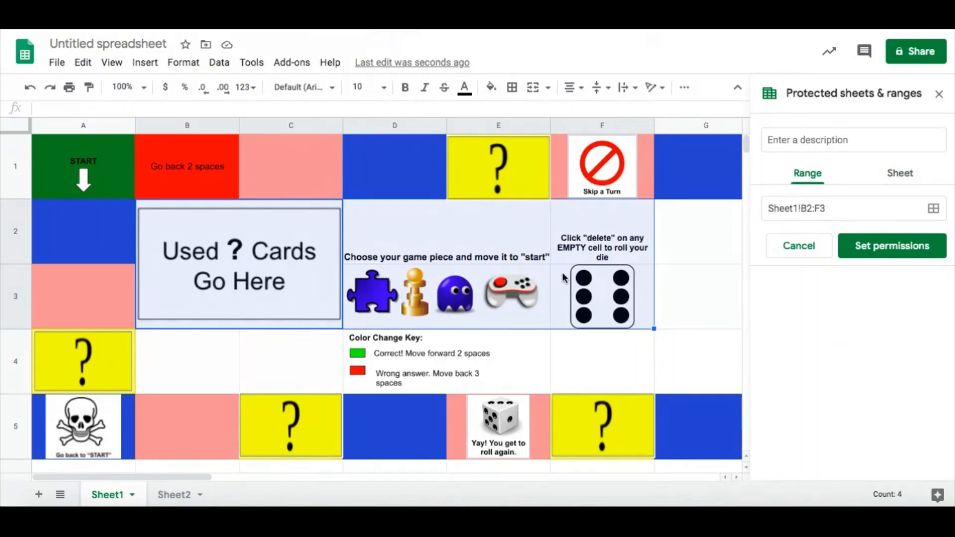
click(883, 250)
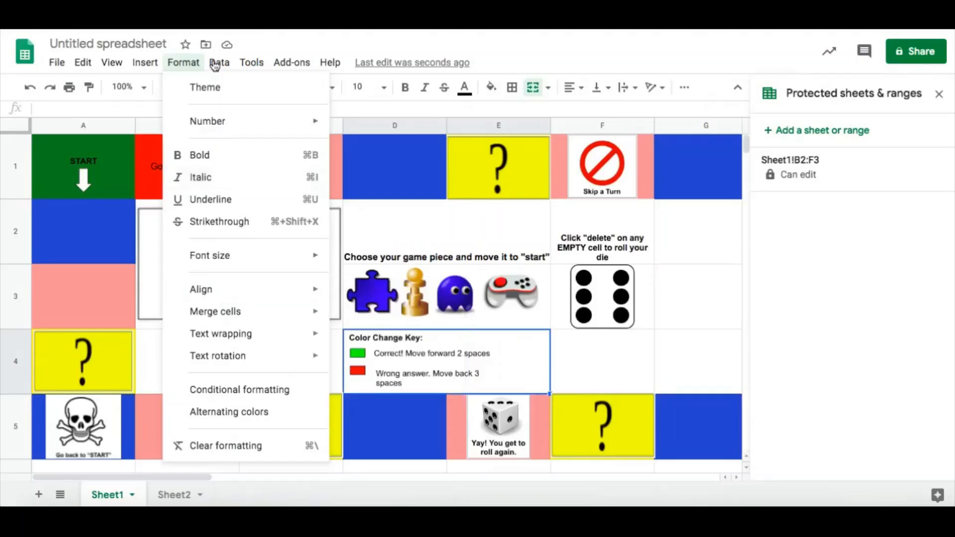
Step: Protect the color change key range D4:E4 and the range A1:B1 on Sheet1, and close the protection settings
mouse_move(243, 65)
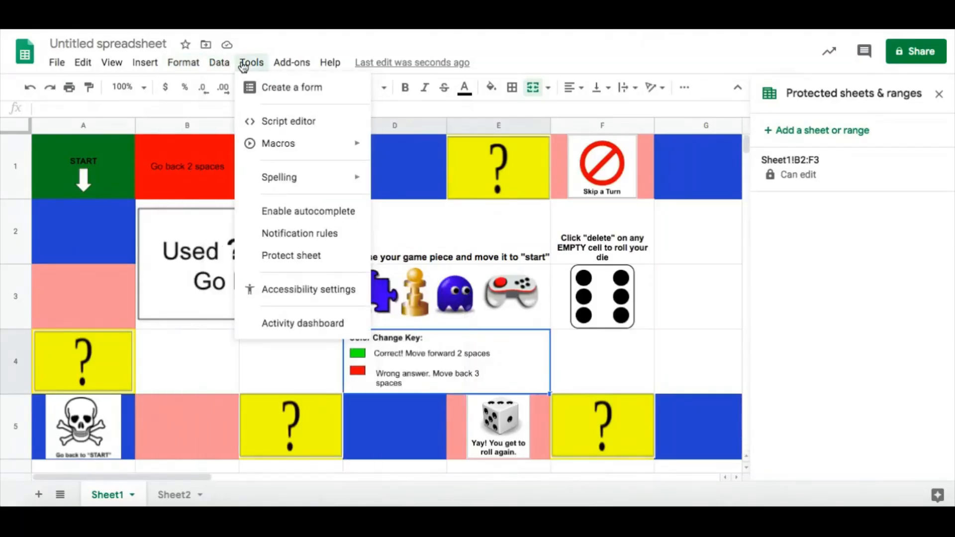
click(290, 255)
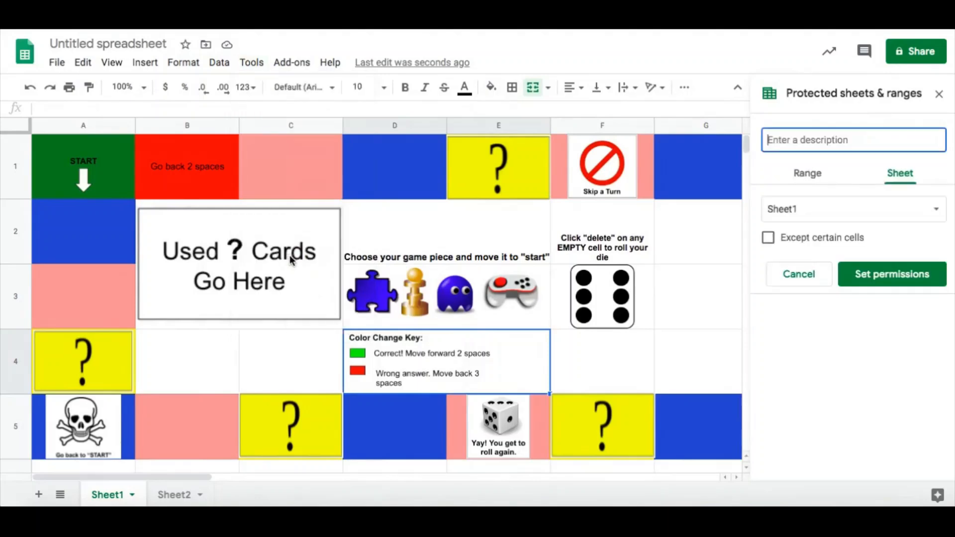
click(807, 173)
click(894, 245)
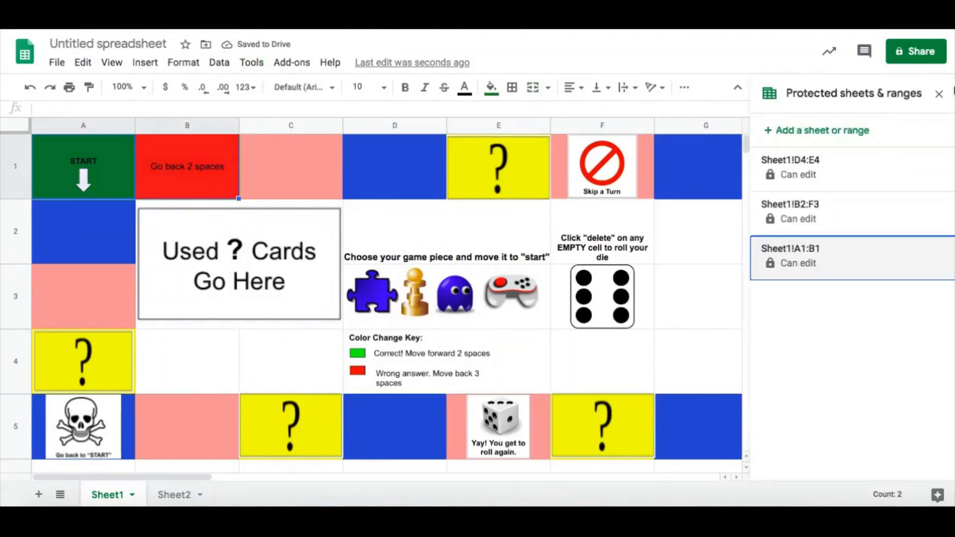
click(941, 95)
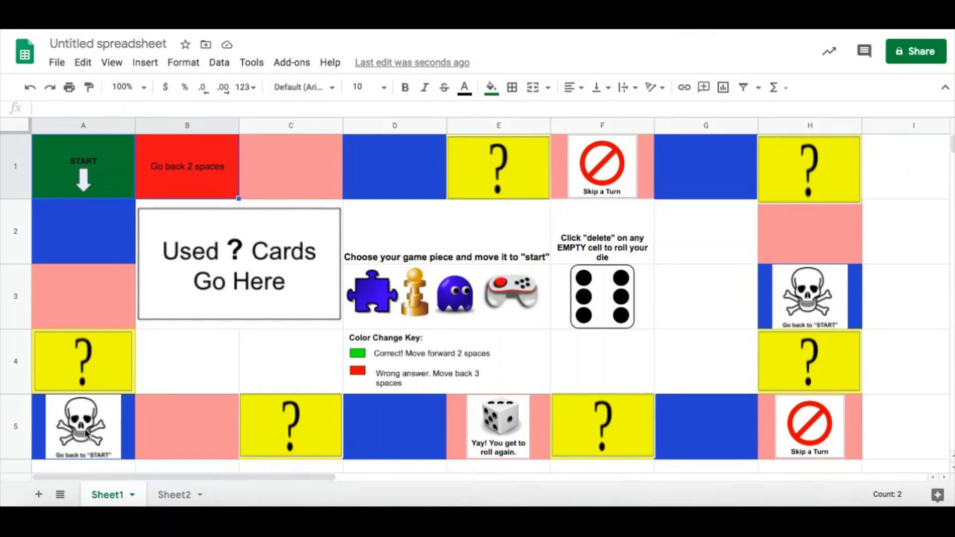
click(108, 368)
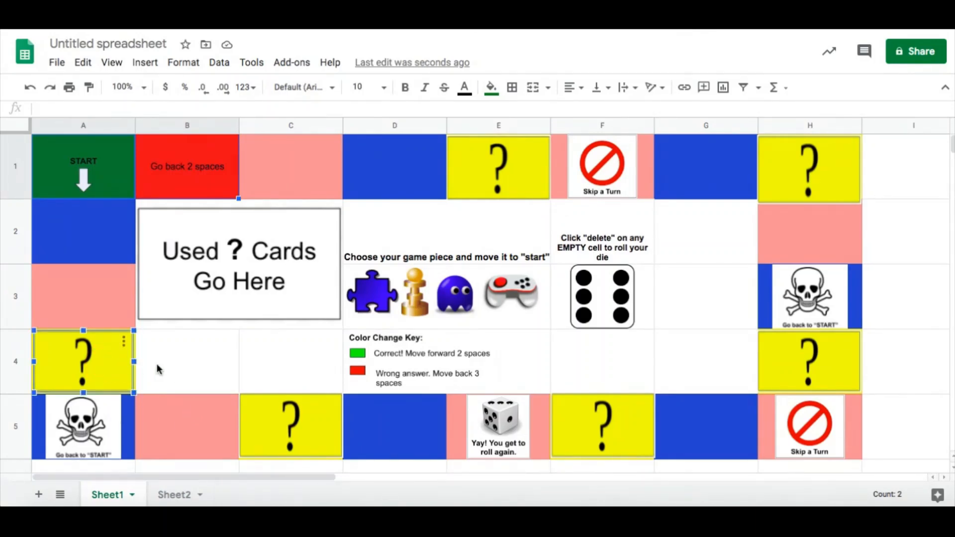
click(205, 356)
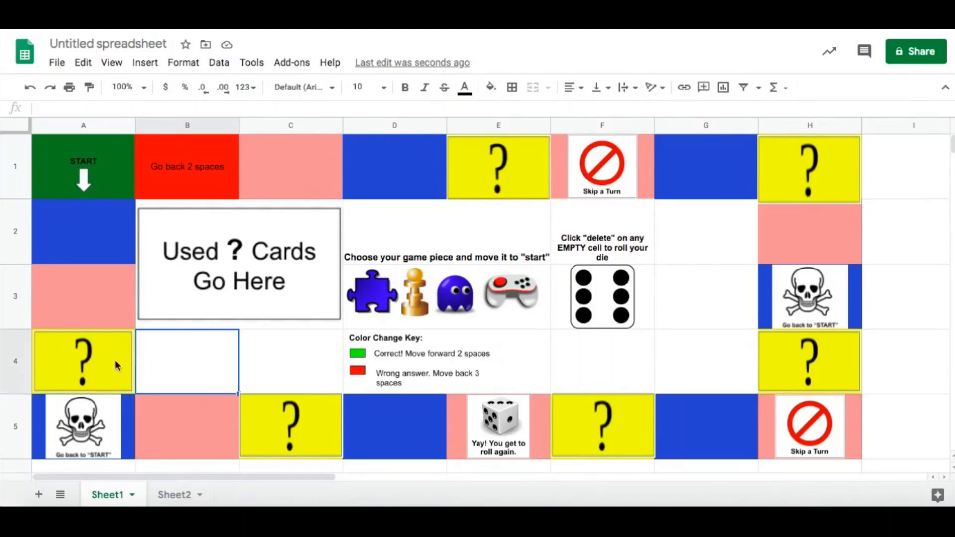
click(101, 359)
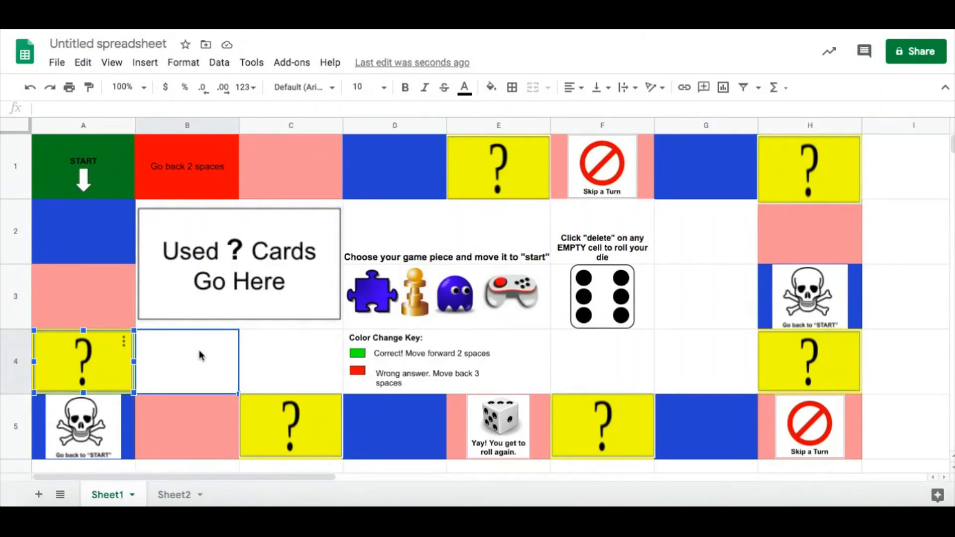
click(123, 418)
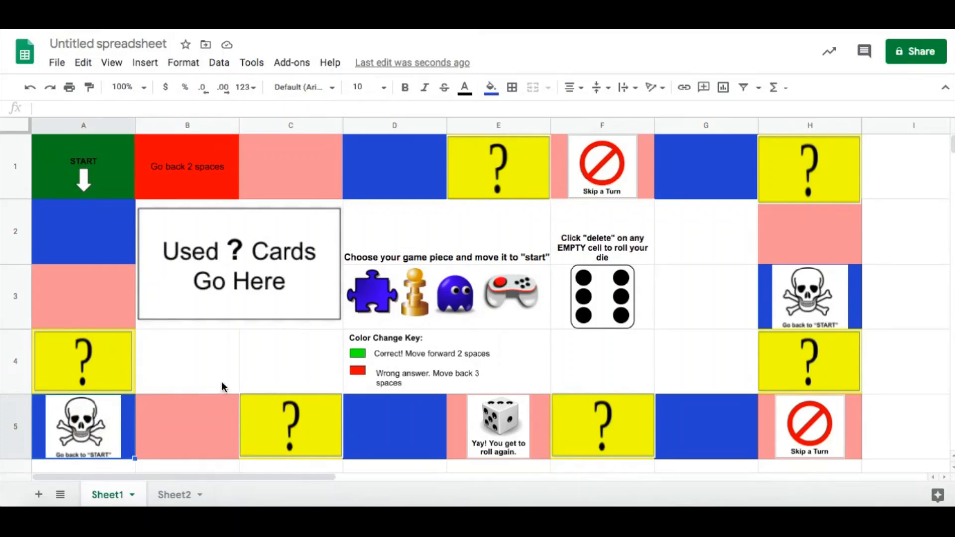
click(497, 418)
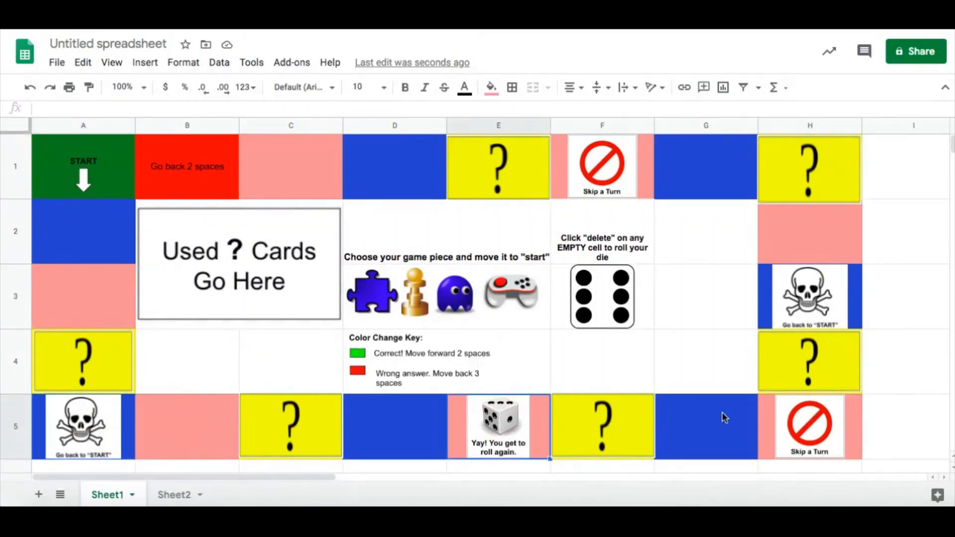
click(710, 354)
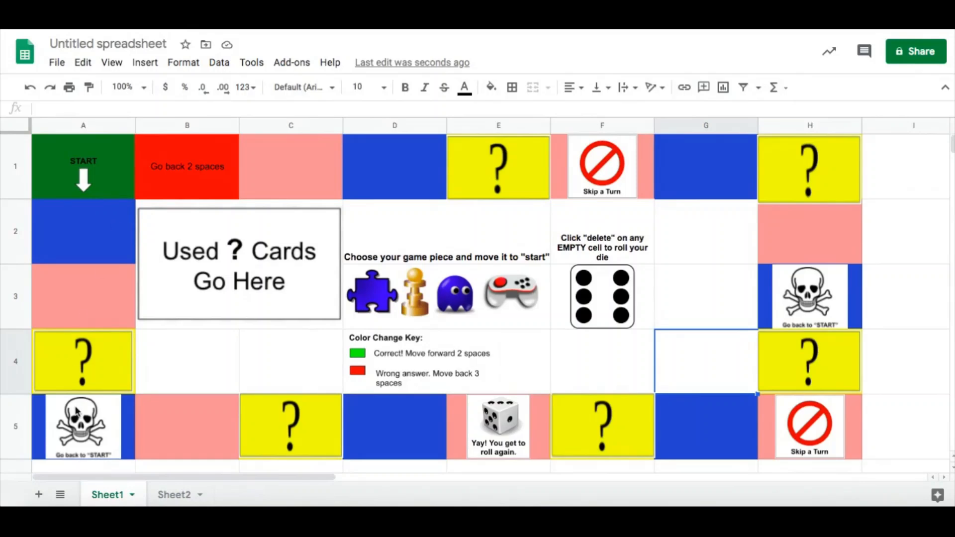
click(290, 365)
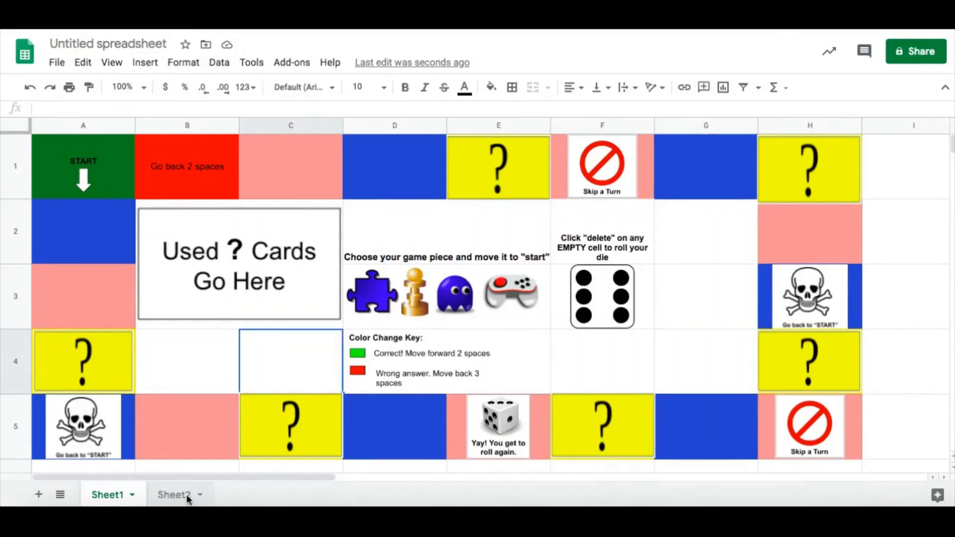
Step: Protect the whole of Sheet2, which holds the die images, and restrict its editing permissions to only you
click(188, 497)
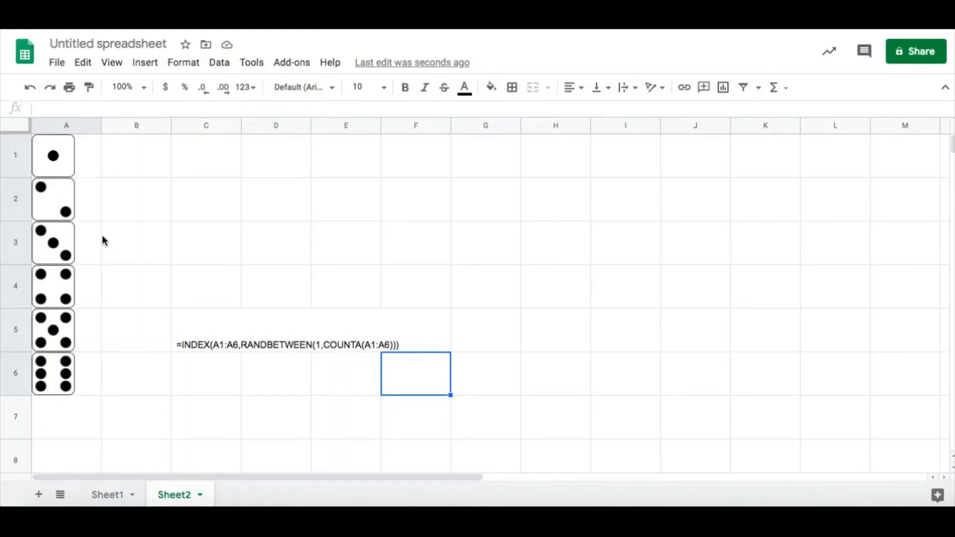
click(200, 498)
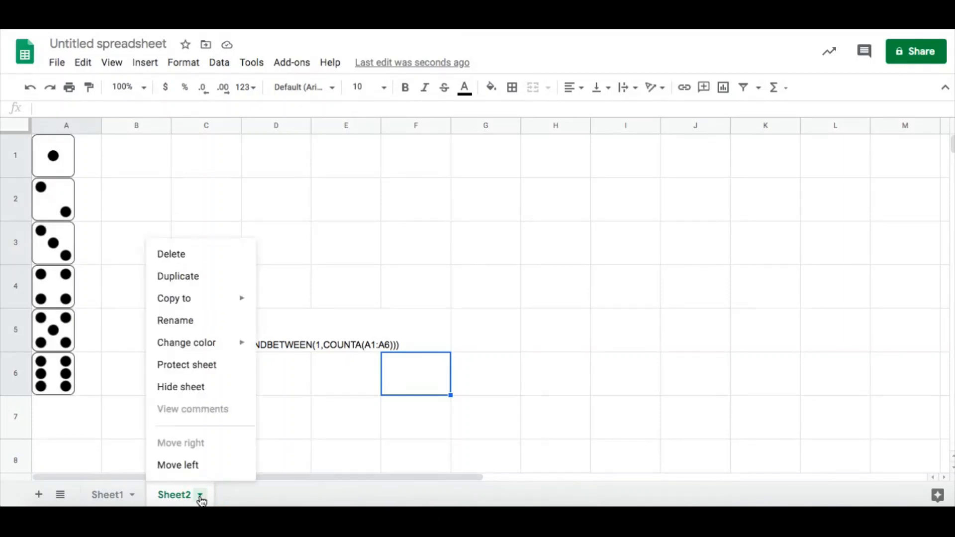
click(198, 366)
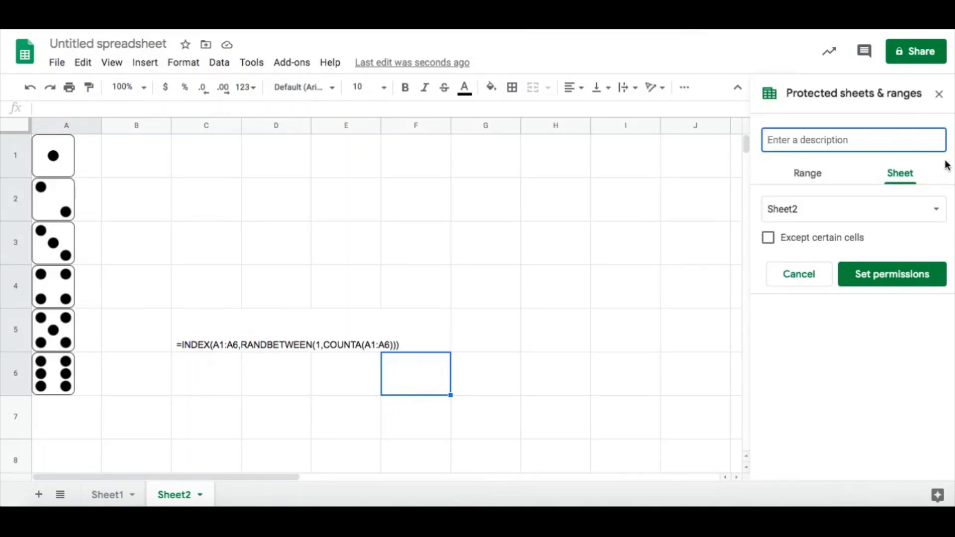
click(898, 278)
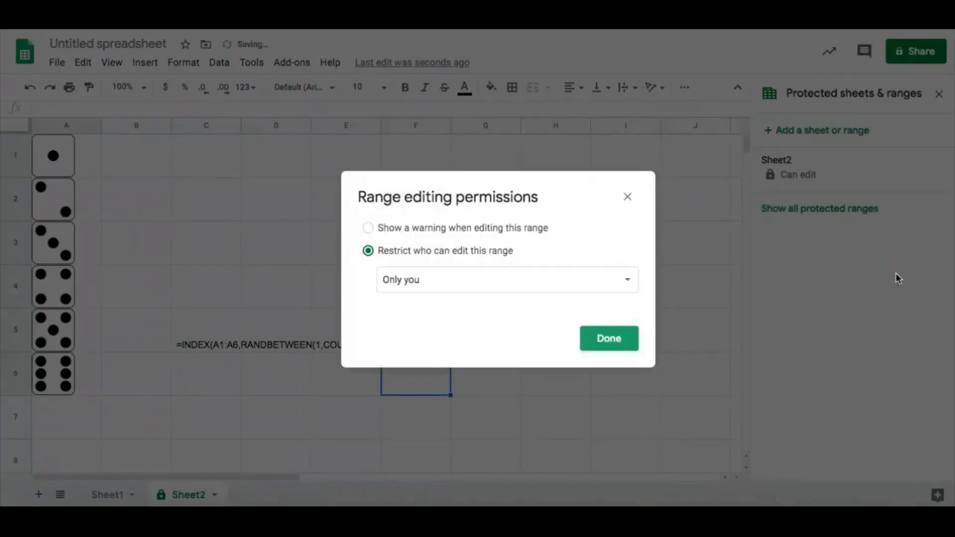
click(617, 352)
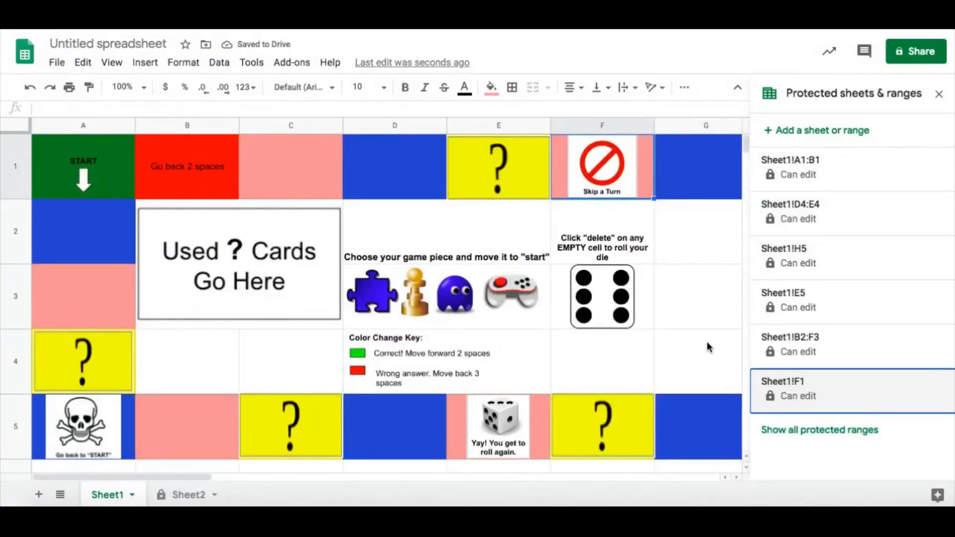
Step: Review the permission options of the protected cell F1 on Sheet1 without changing them, and close the protection settings
click(709, 347)
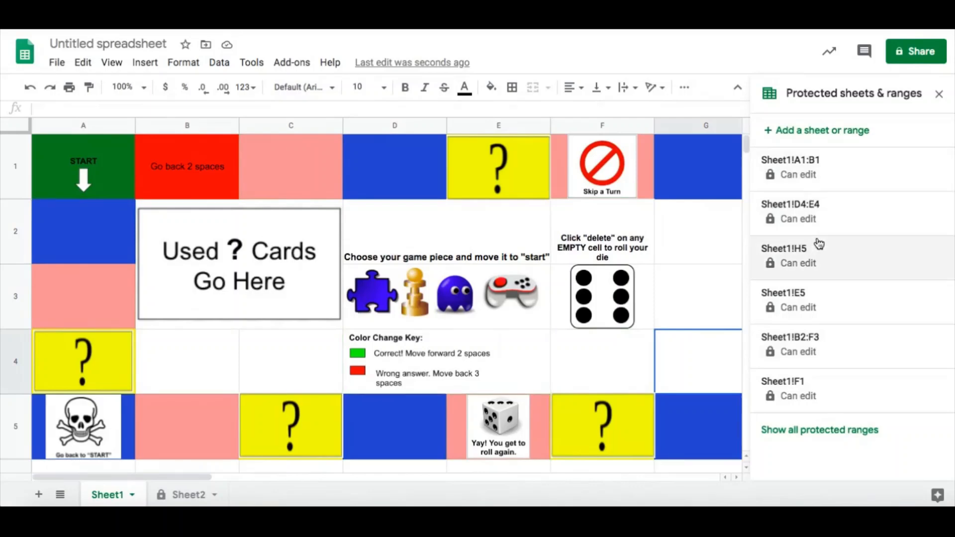
click(834, 395)
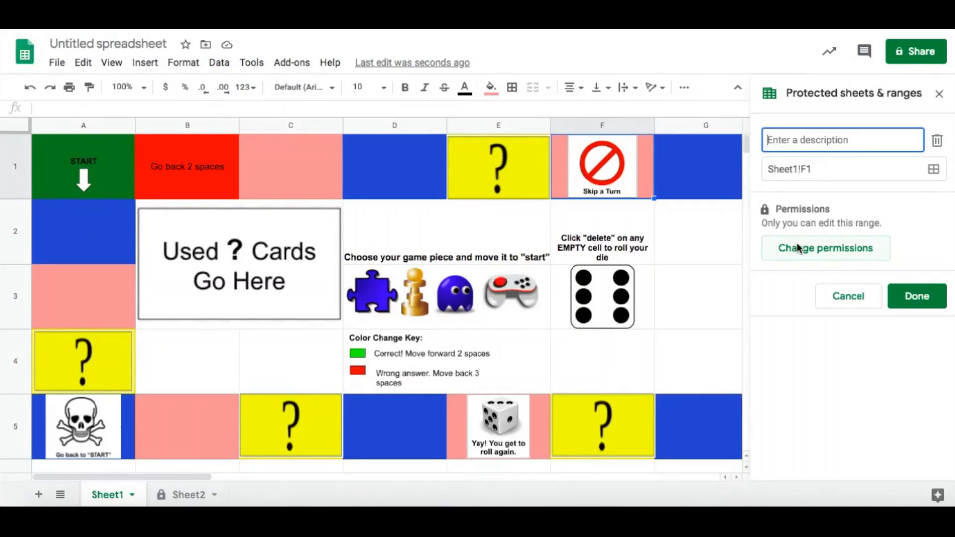
click(848, 297)
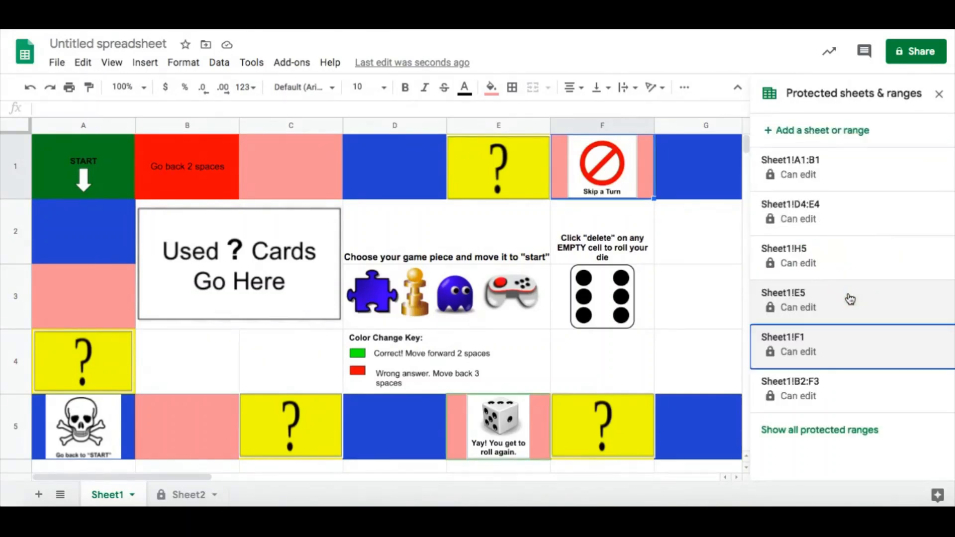
click(938, 99)
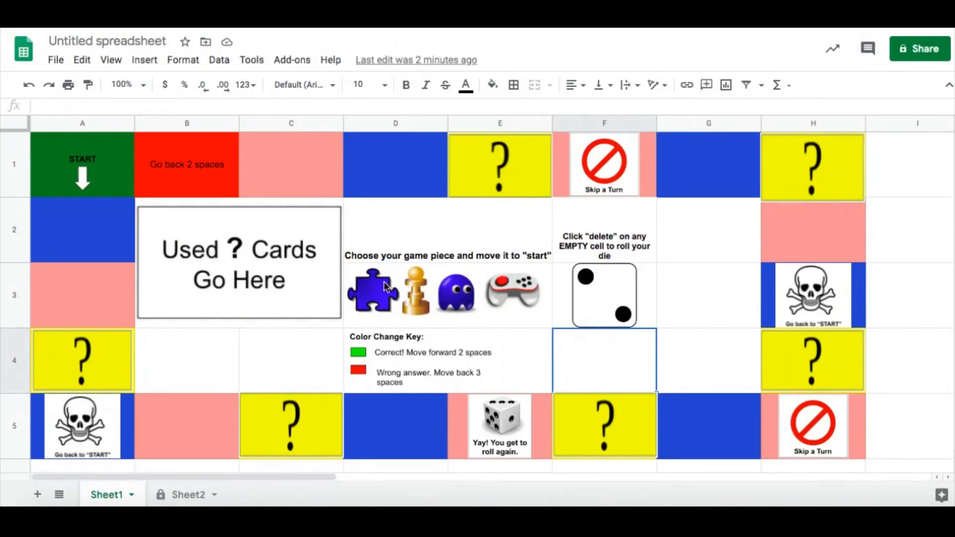
Step: Duplicate the Sheet1 game board and set the original Sheet1's tab color to red
click(132, 495)
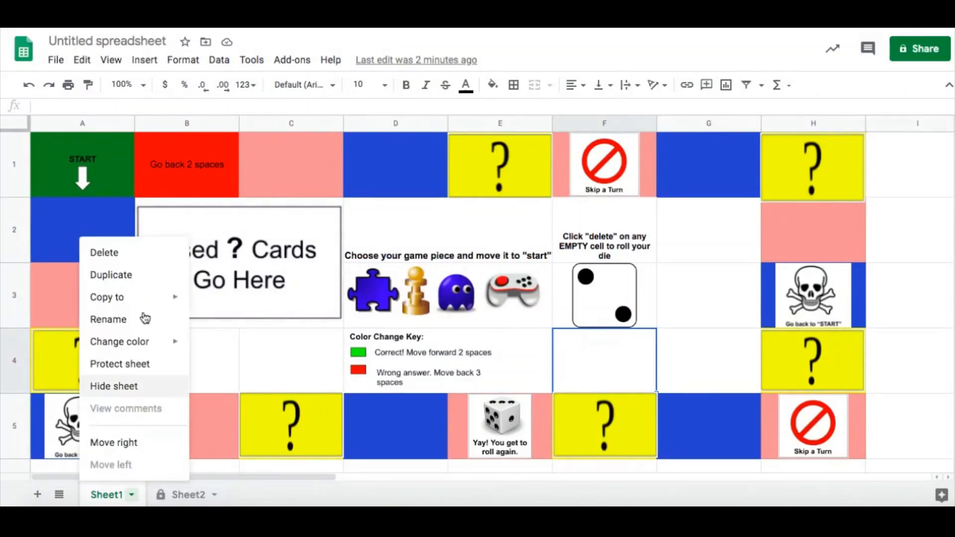
click(138, 279)
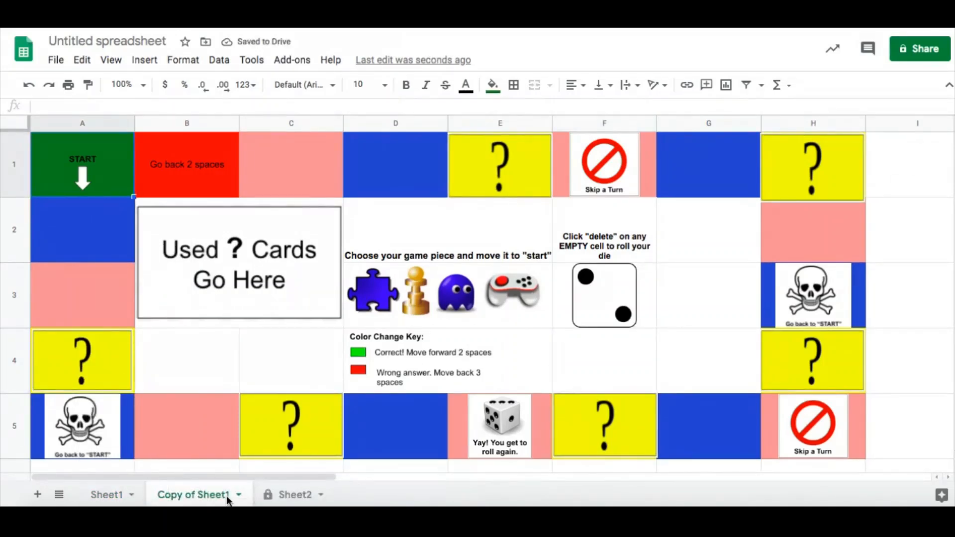
click(132, 495)
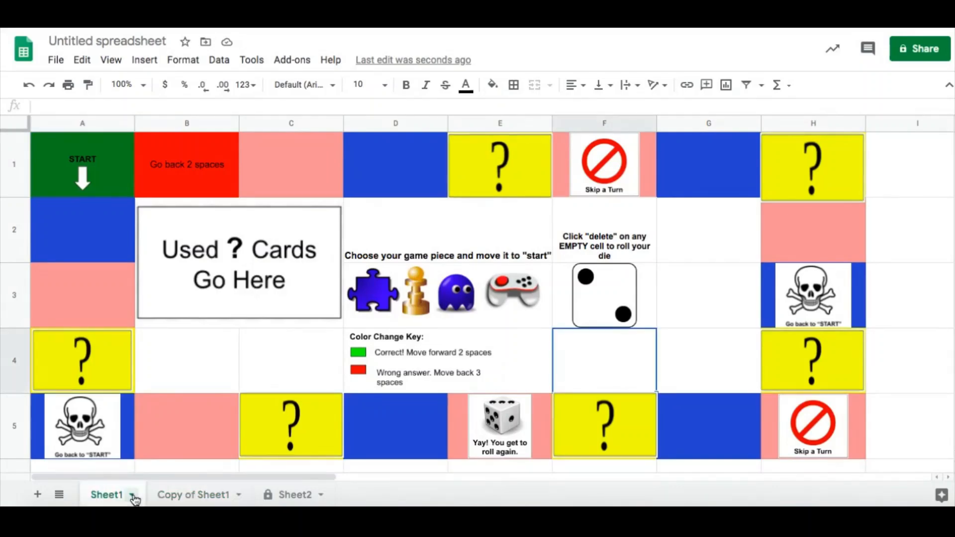
mouse_move(139, 343)
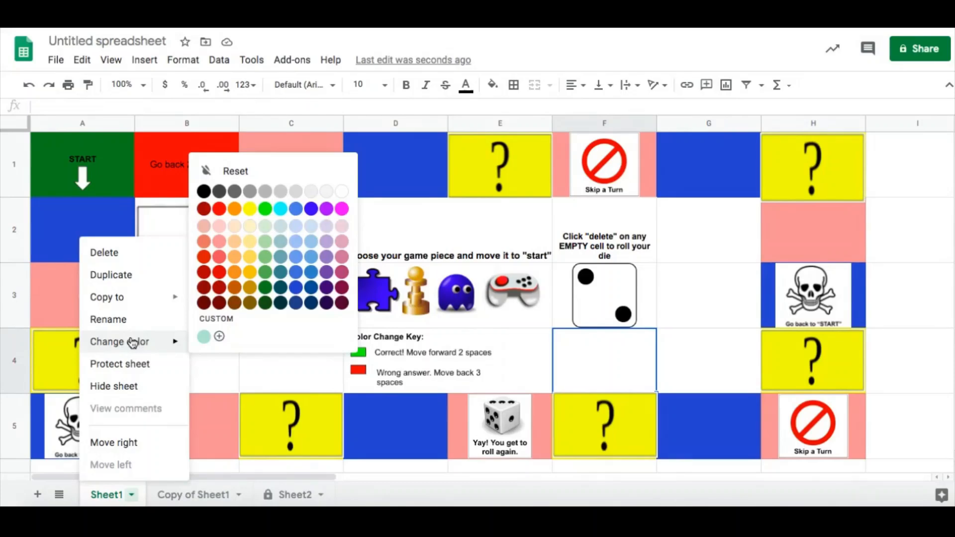
click(221, 211)
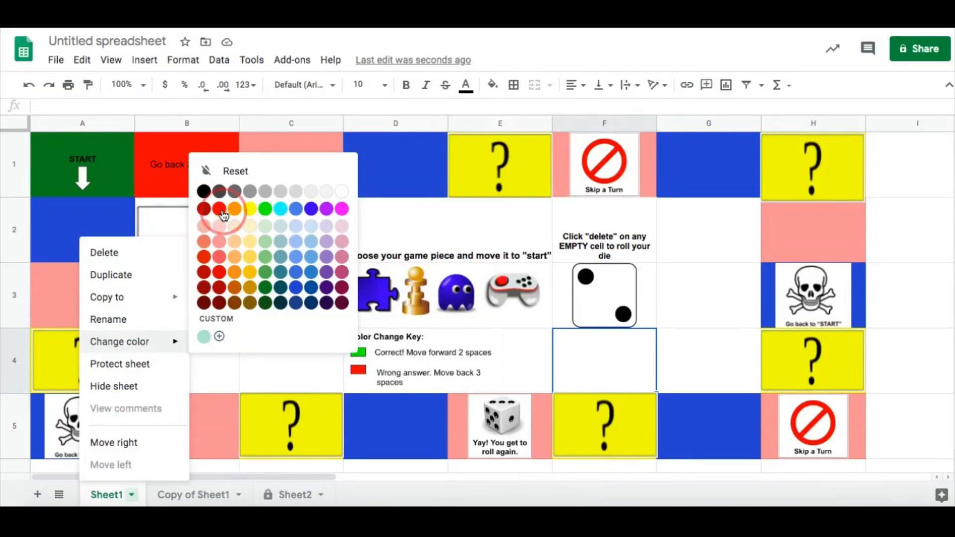
Step: Rename Sheet1 as "Group 1"
click(119, 495)
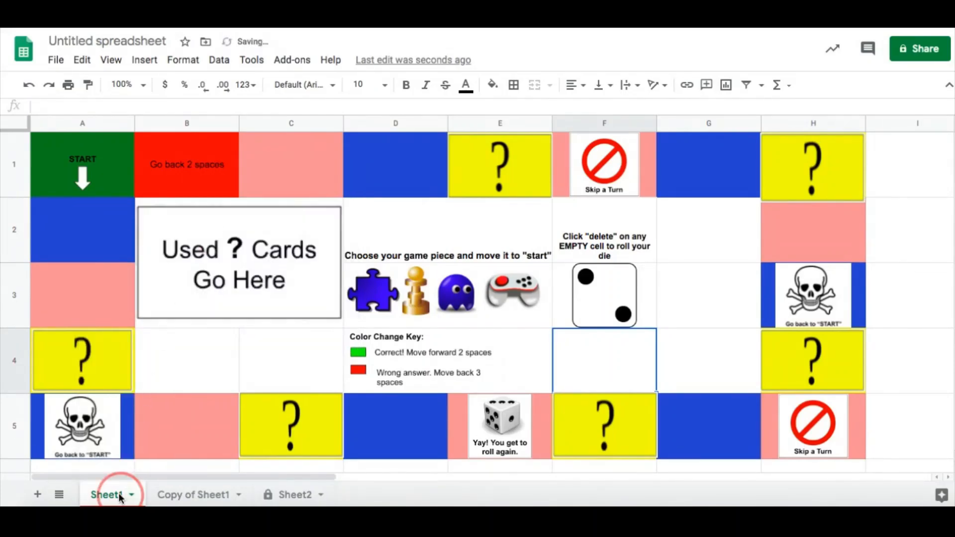
click(134, 318)
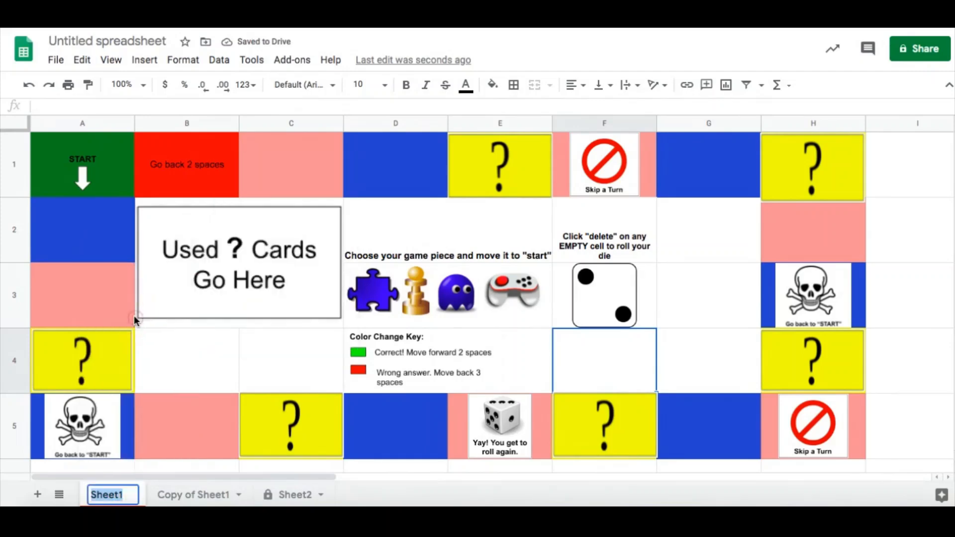
text(Group 1)
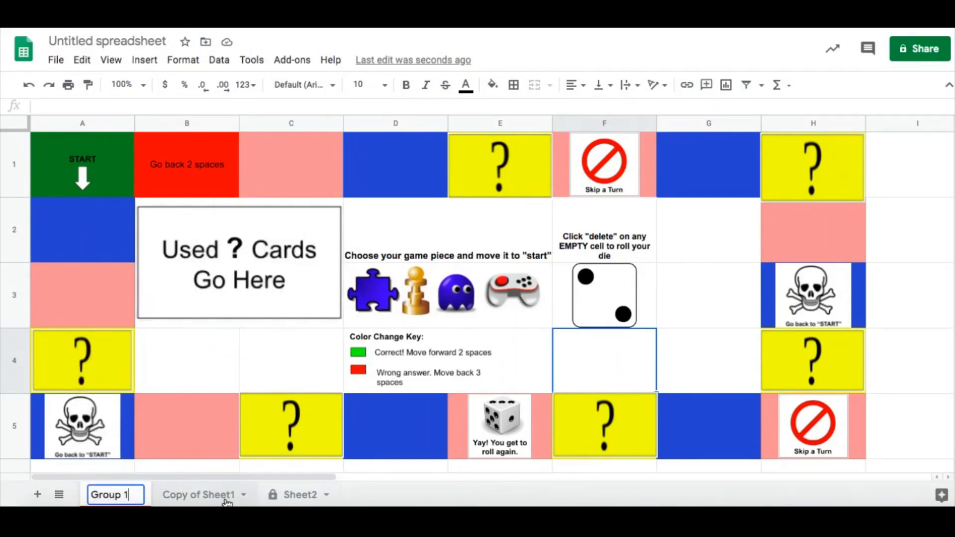
Step: Set the tab color of the duplicated board, Copy of Sheet1, to purple
click(230, 497)
click(243, 496)
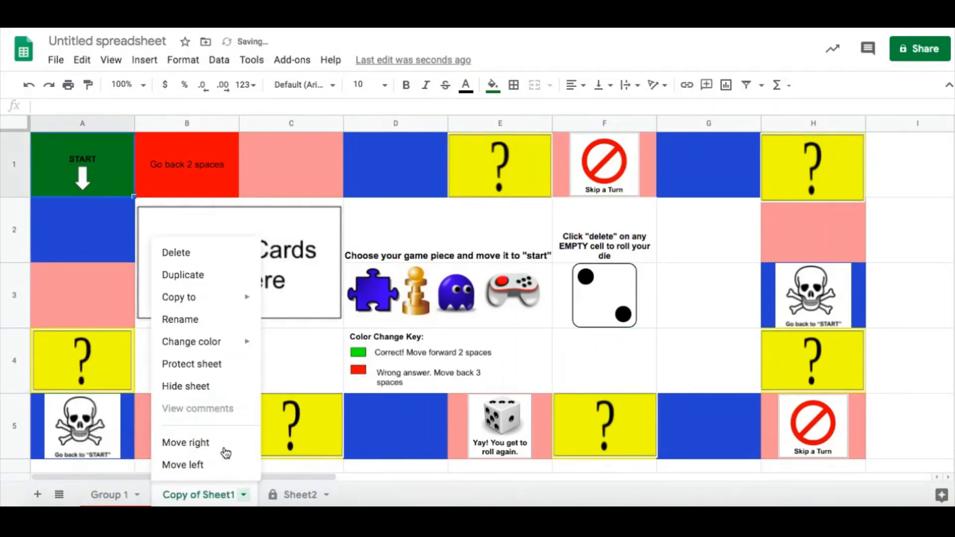
mouse_move(206, 341)
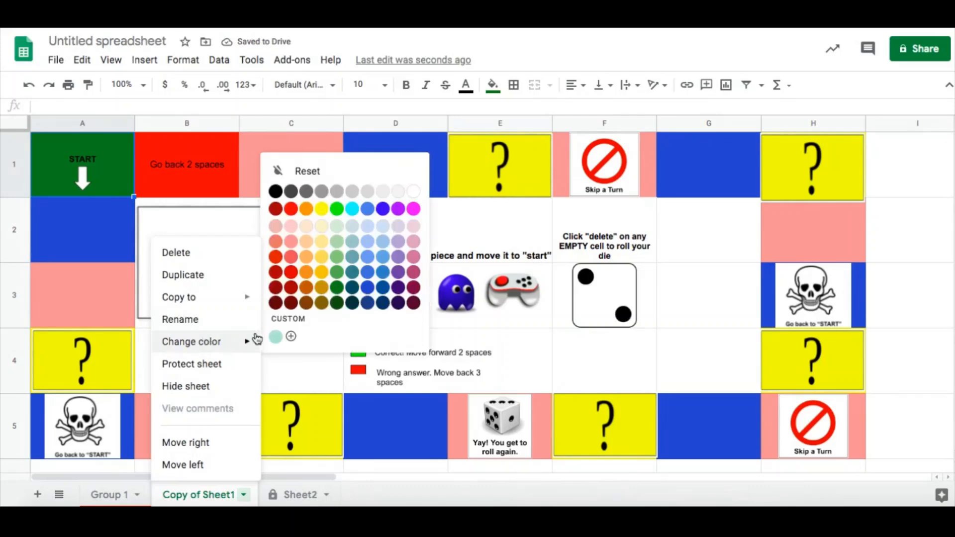
click(398, 215)
Step: Rename the duplicated sheet, Copy of Sheet1, entering "Group" as its name
click(242, 495)
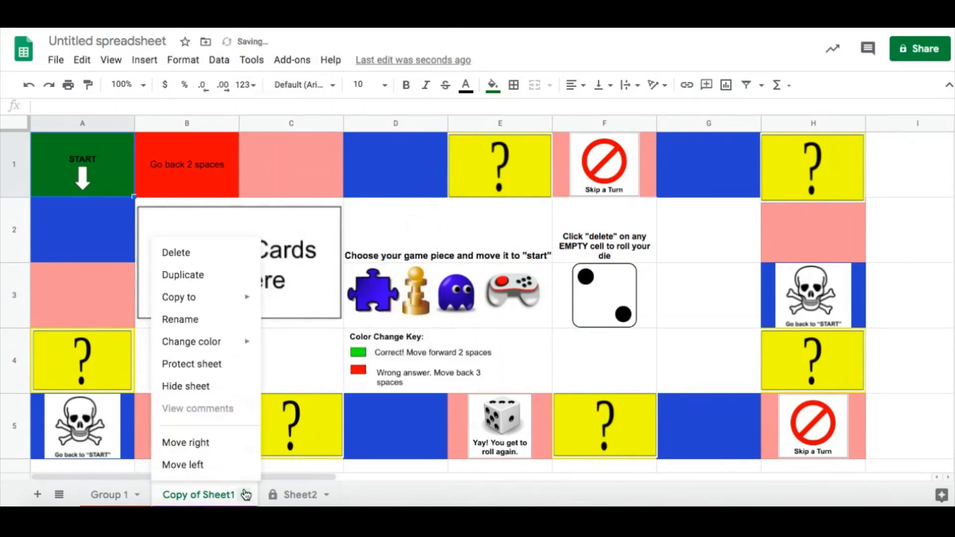
mouse_move(228, 305)
click(216, 321)
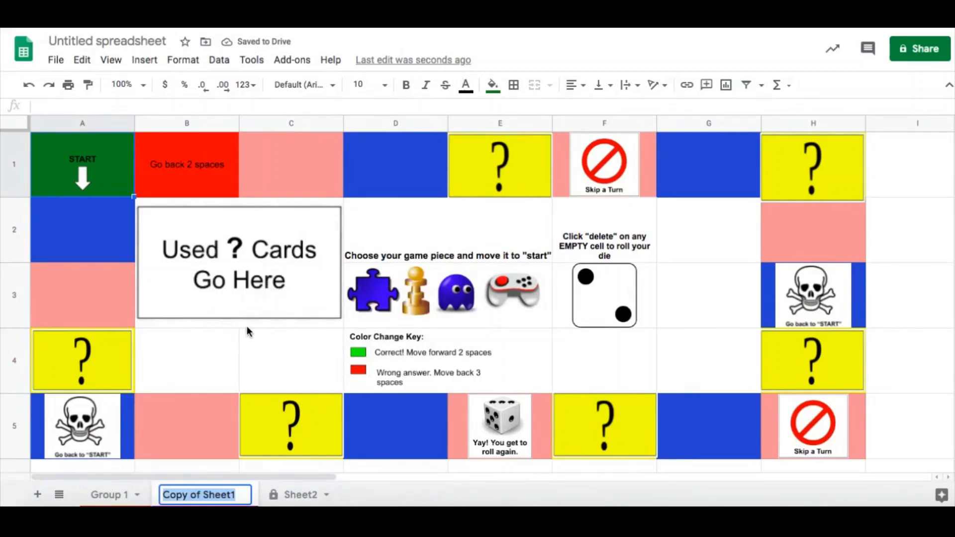
text(Grop)
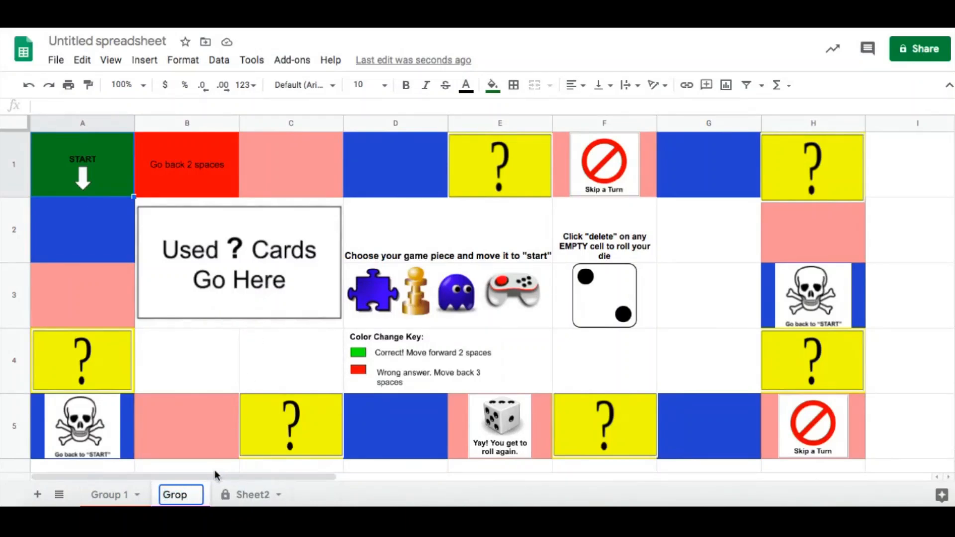
key(BackSpace)
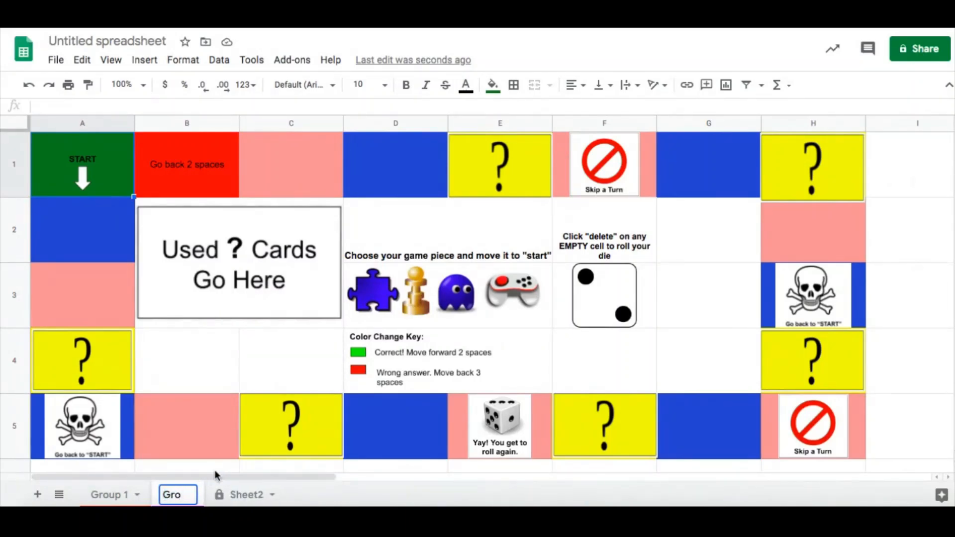
text(up)
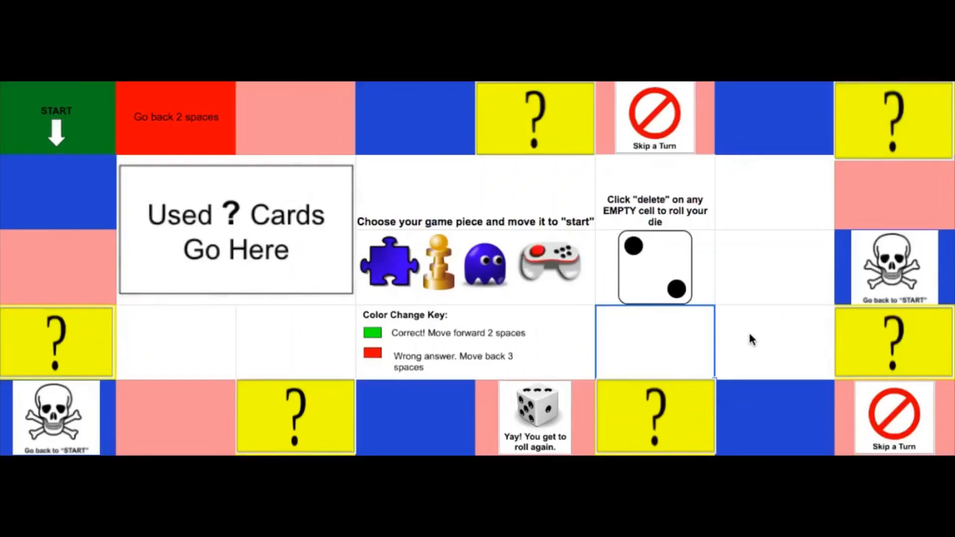